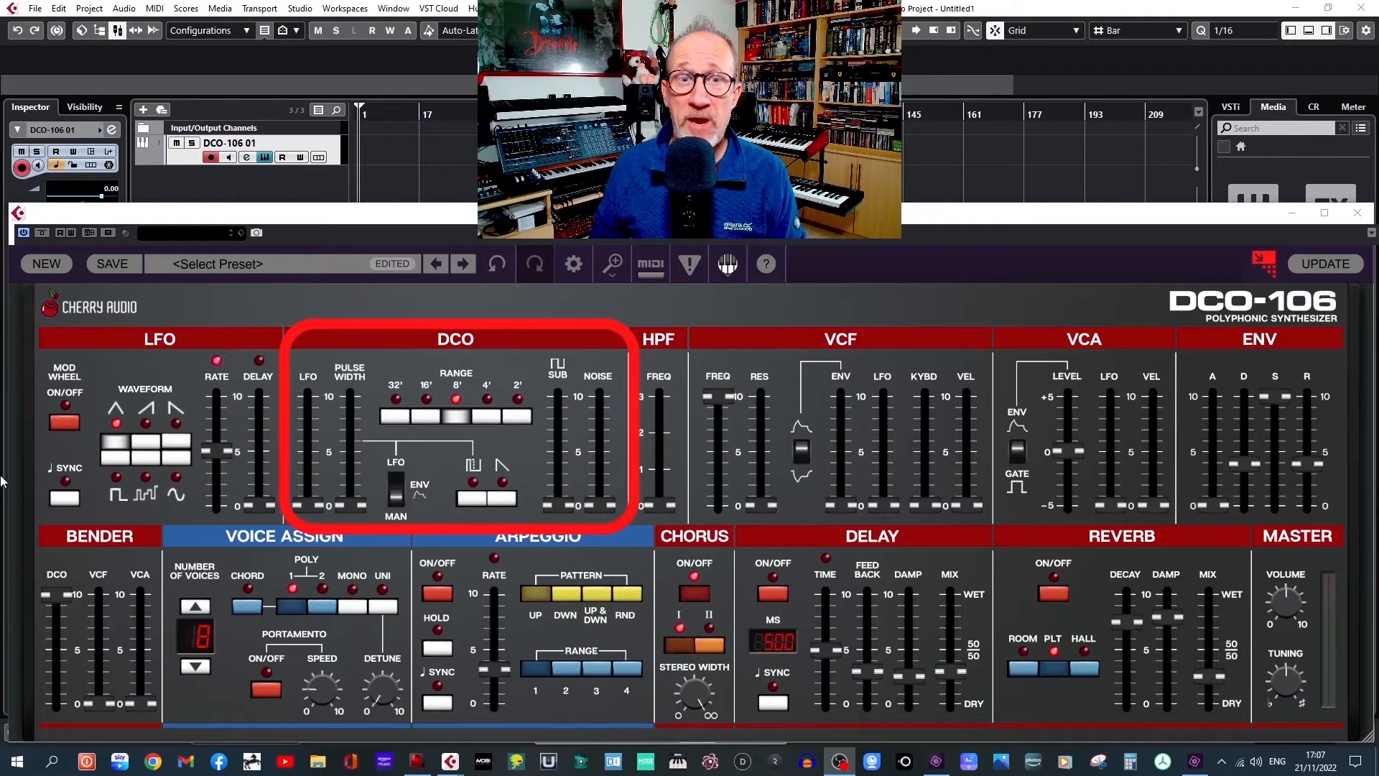
Audition the DCO's sawtooth and pulse waveforms, ending with both switched on.
click(508, 498)
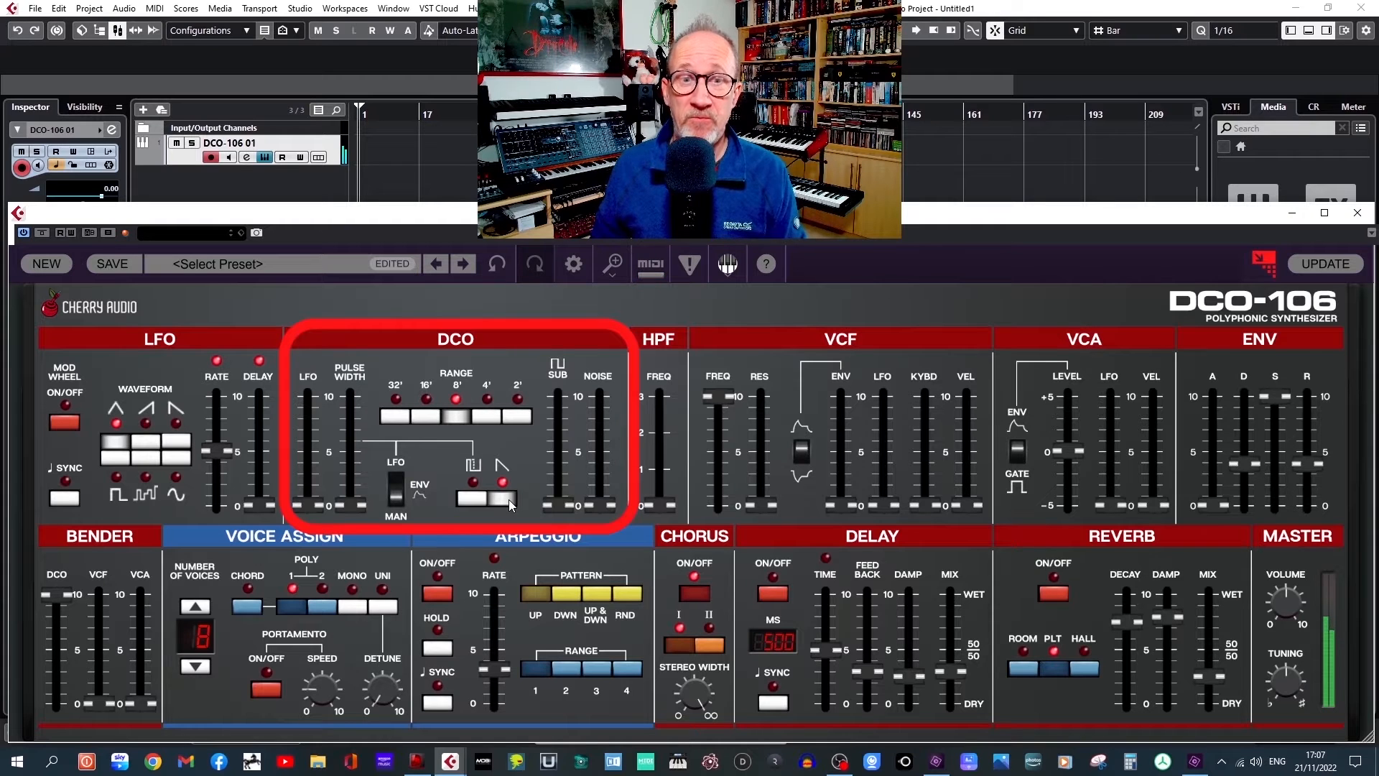
click(474, 499)
click(507, 499)
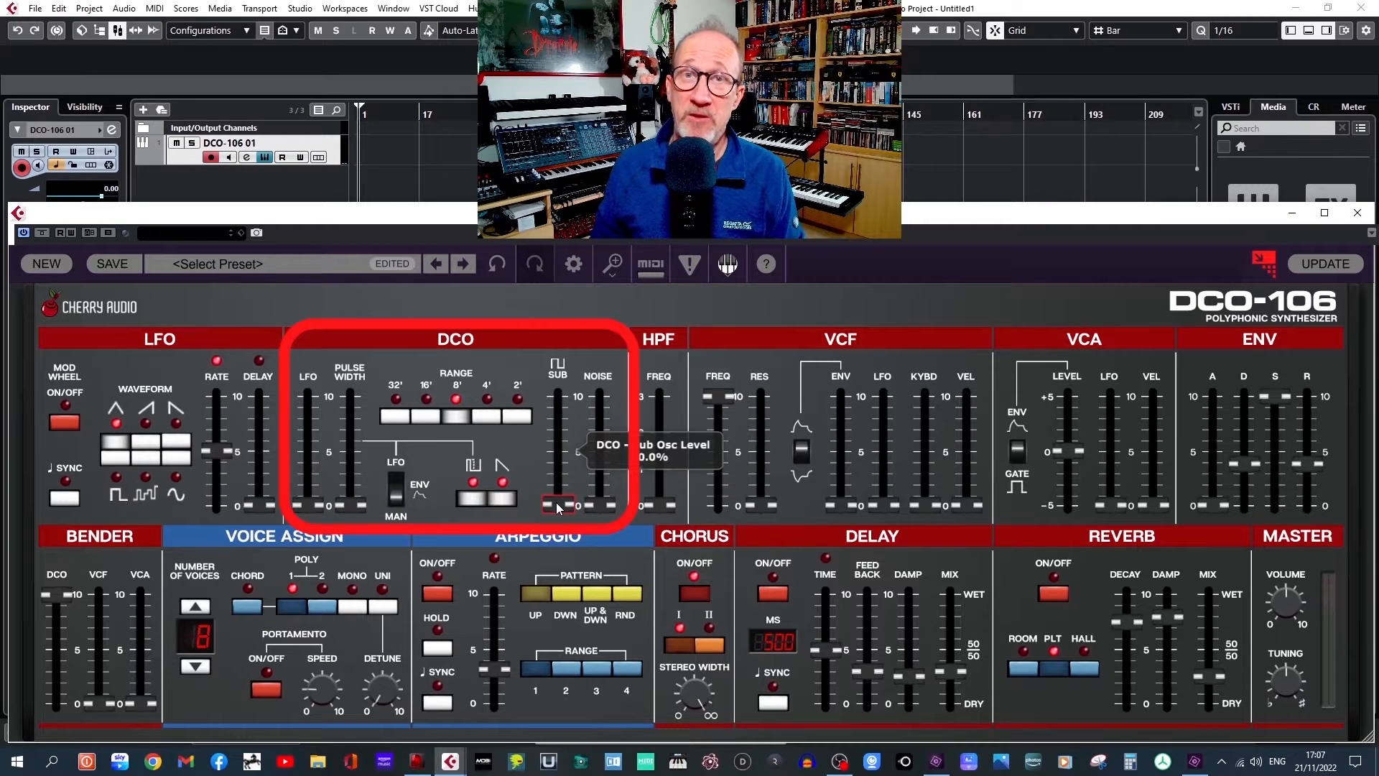
Sweep the DCO's sub oscillator level and noise level to audition each sound source.
mouse_move(556, 504)
mouse_down()
mouse_move(567, 404)
mouse_move(555, 505)
mouse_up()
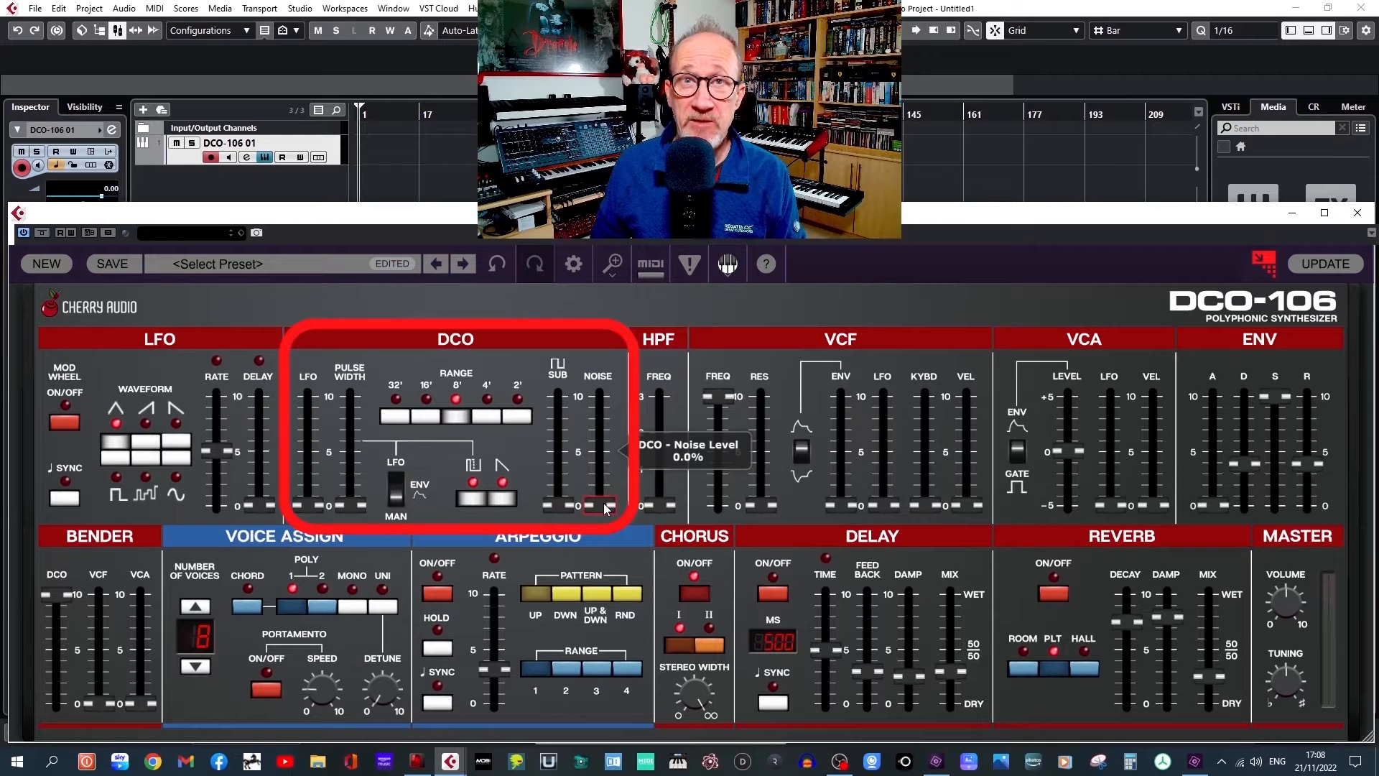
drag(603, 503, 606, 532)
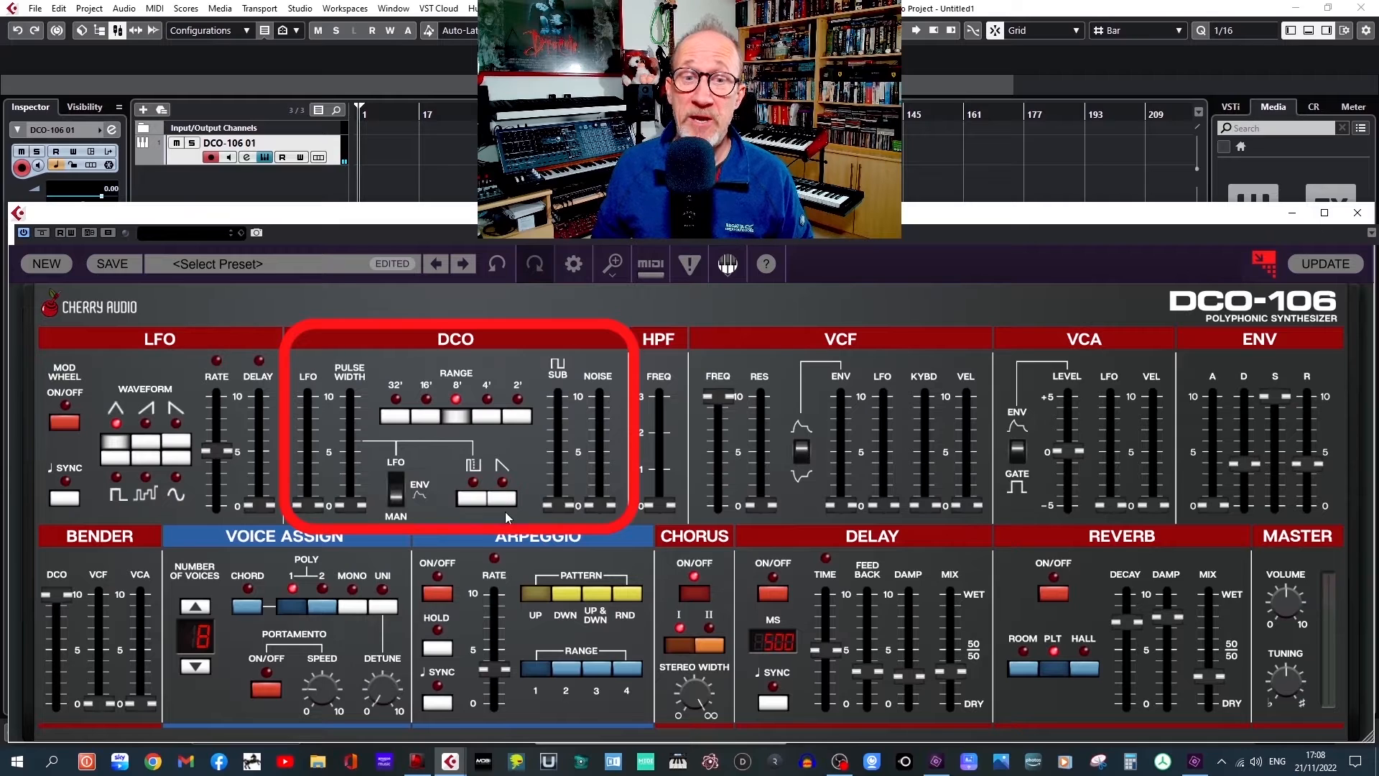
drag(607, 505, 601, 443)
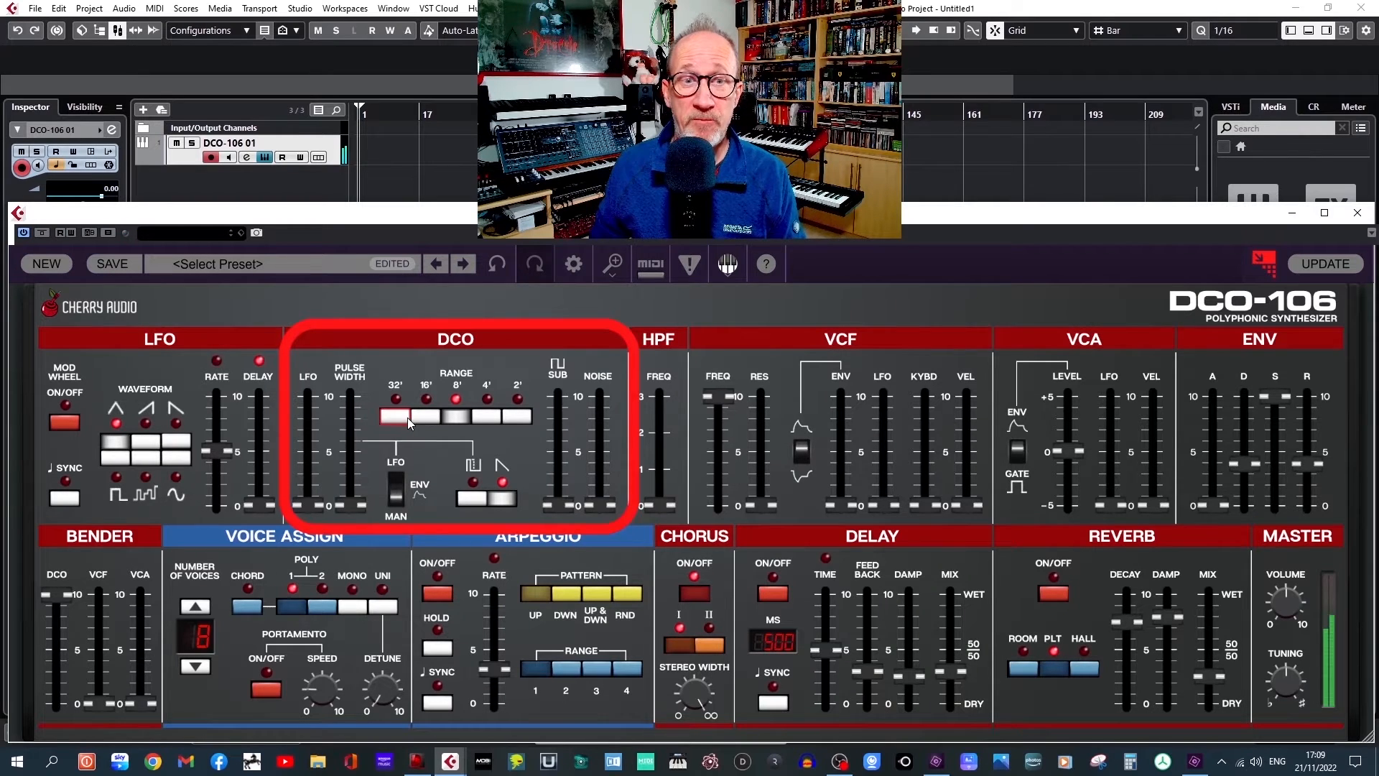
Audition the DCO's 16', 4' and 32' ranges and return the range to 8'.
click(427, 418)
click(477, 420)
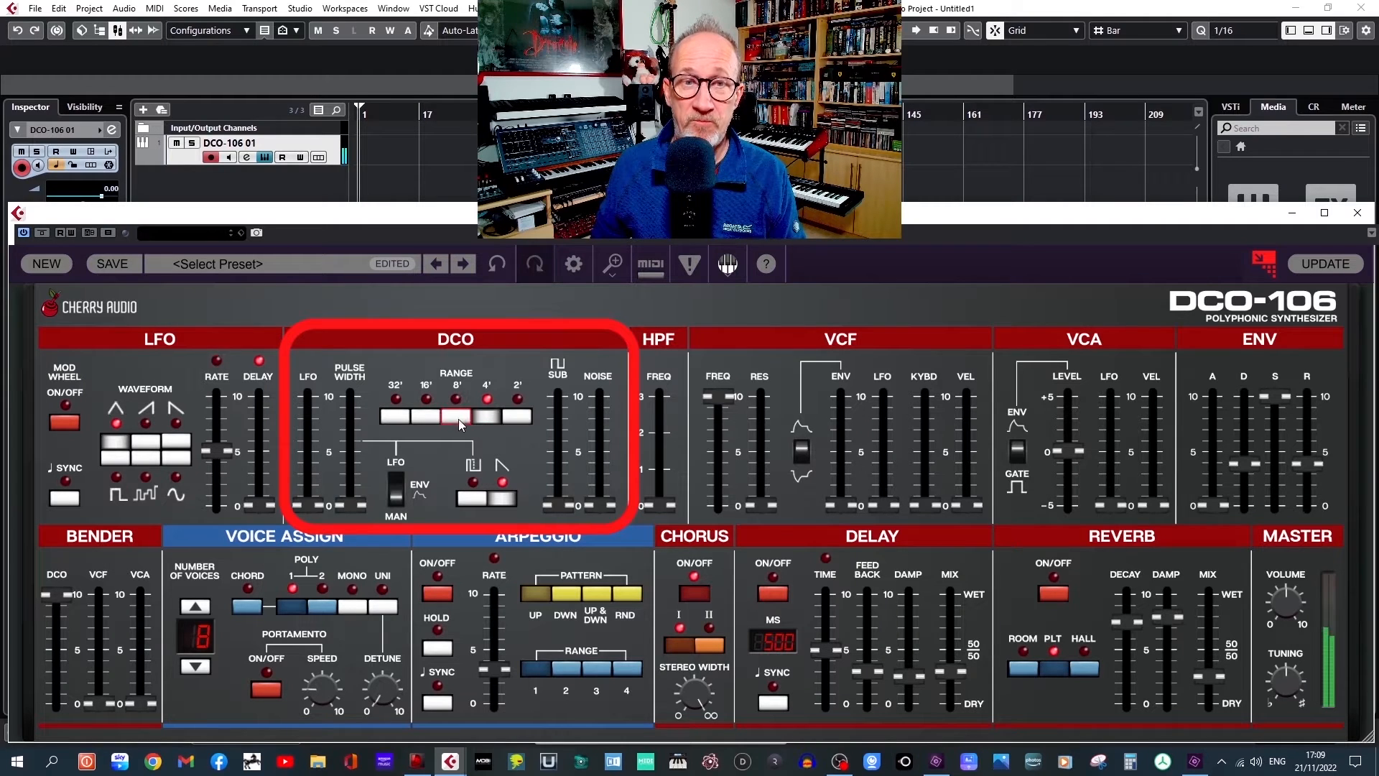
click(385, 414)
click(460, 415)
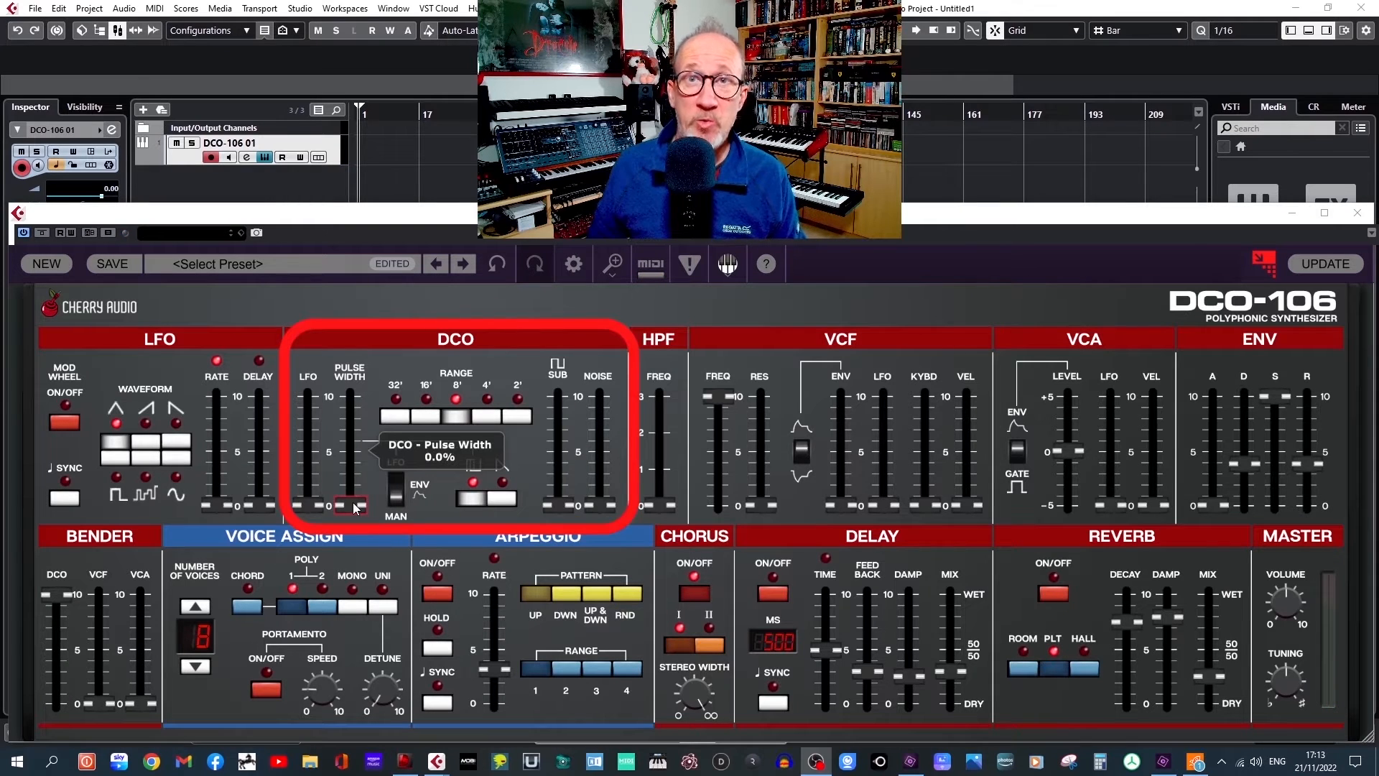
Sweep the DCO's pulse width manually through its range and return it to 0%.
mouse_move(354, 507)
mouse_down()
mouse_move(354, 404)
mouse_move(354, 506)
mouse_up()
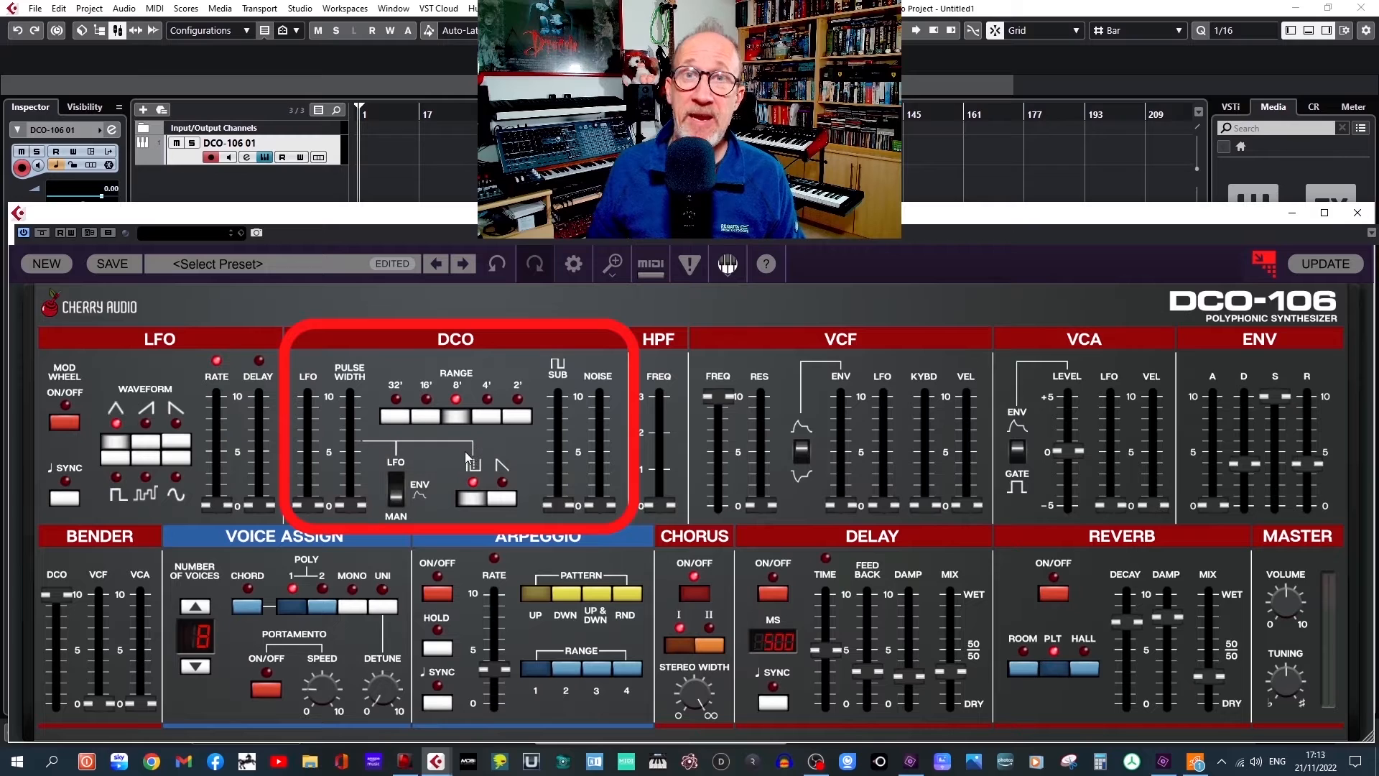
mouse_move(396, 501)
mouse_down()
mouse_move(397, 470)
mouse_move(403, 514)
mouse_up()
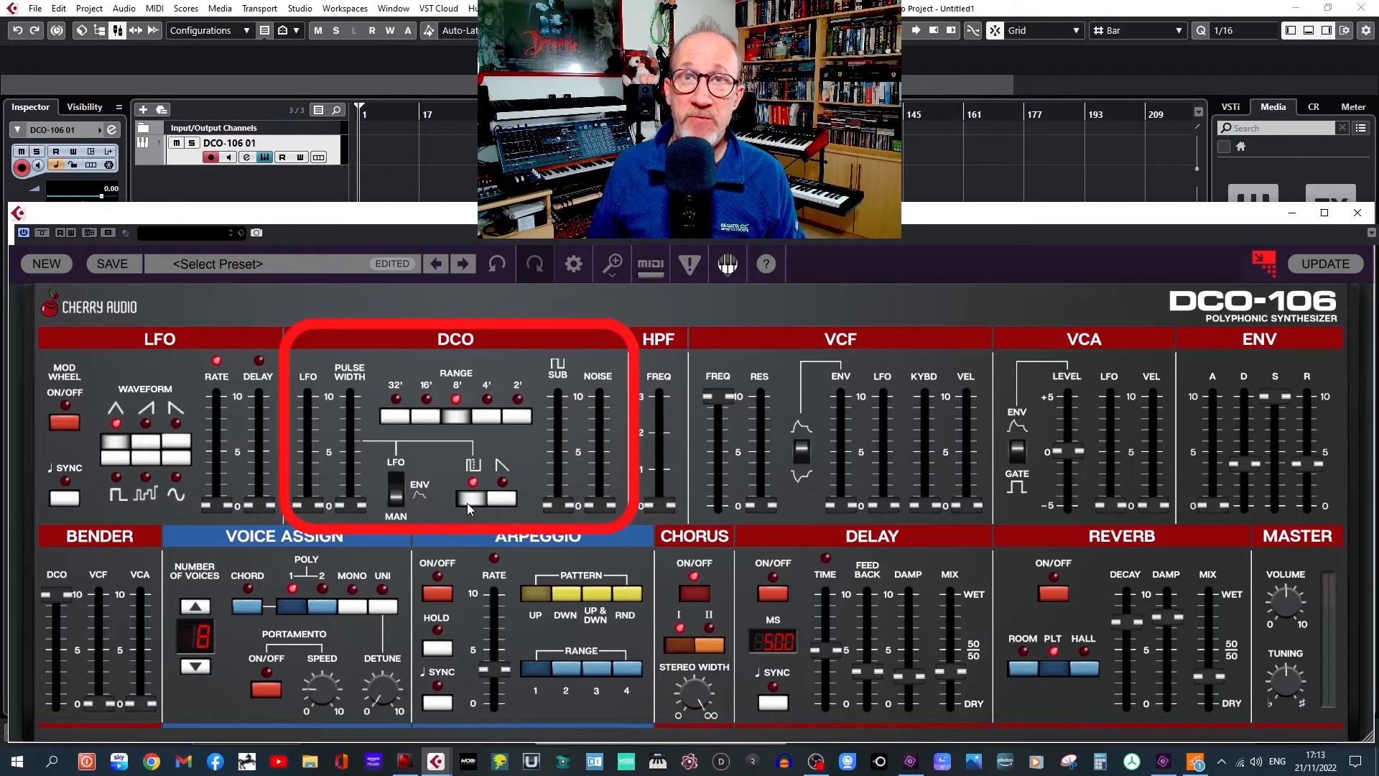
click(400, 508)
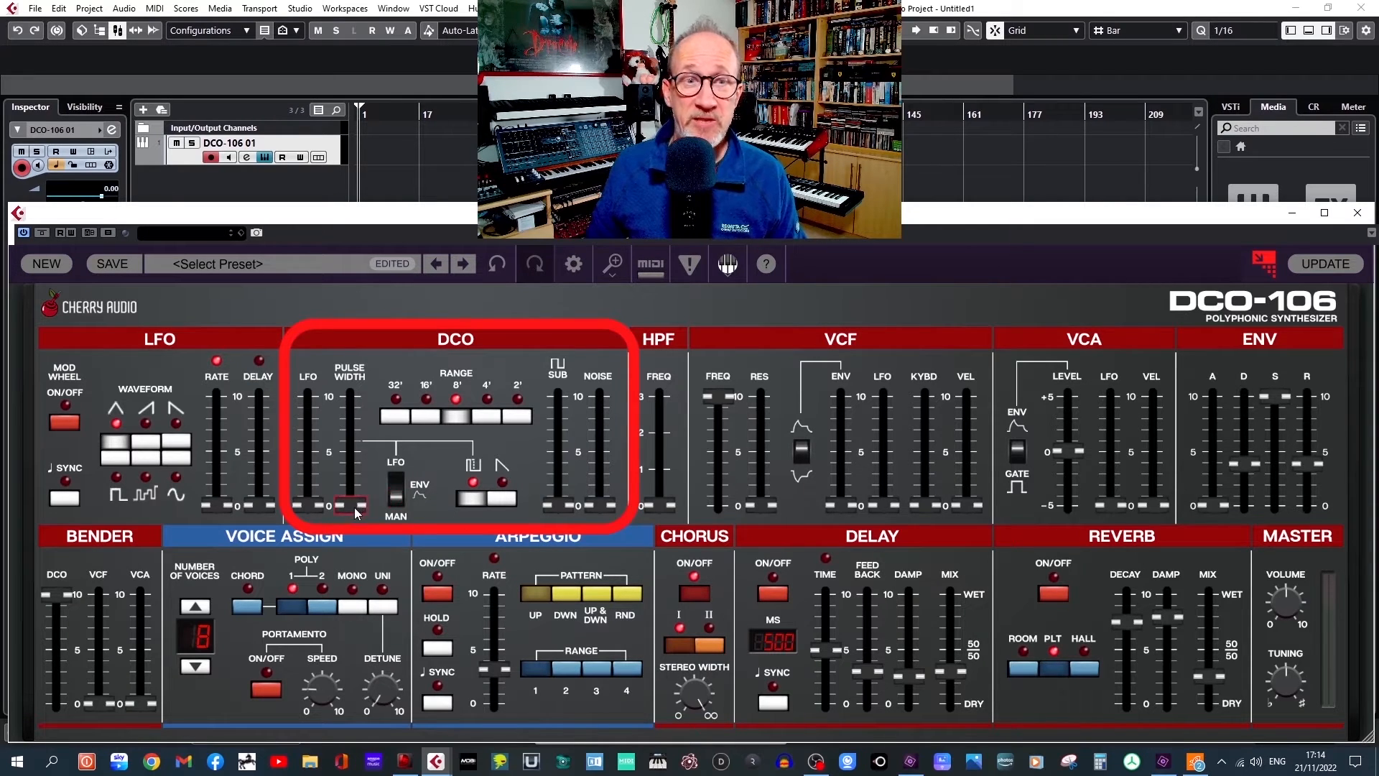
mouse_move(352, 506)
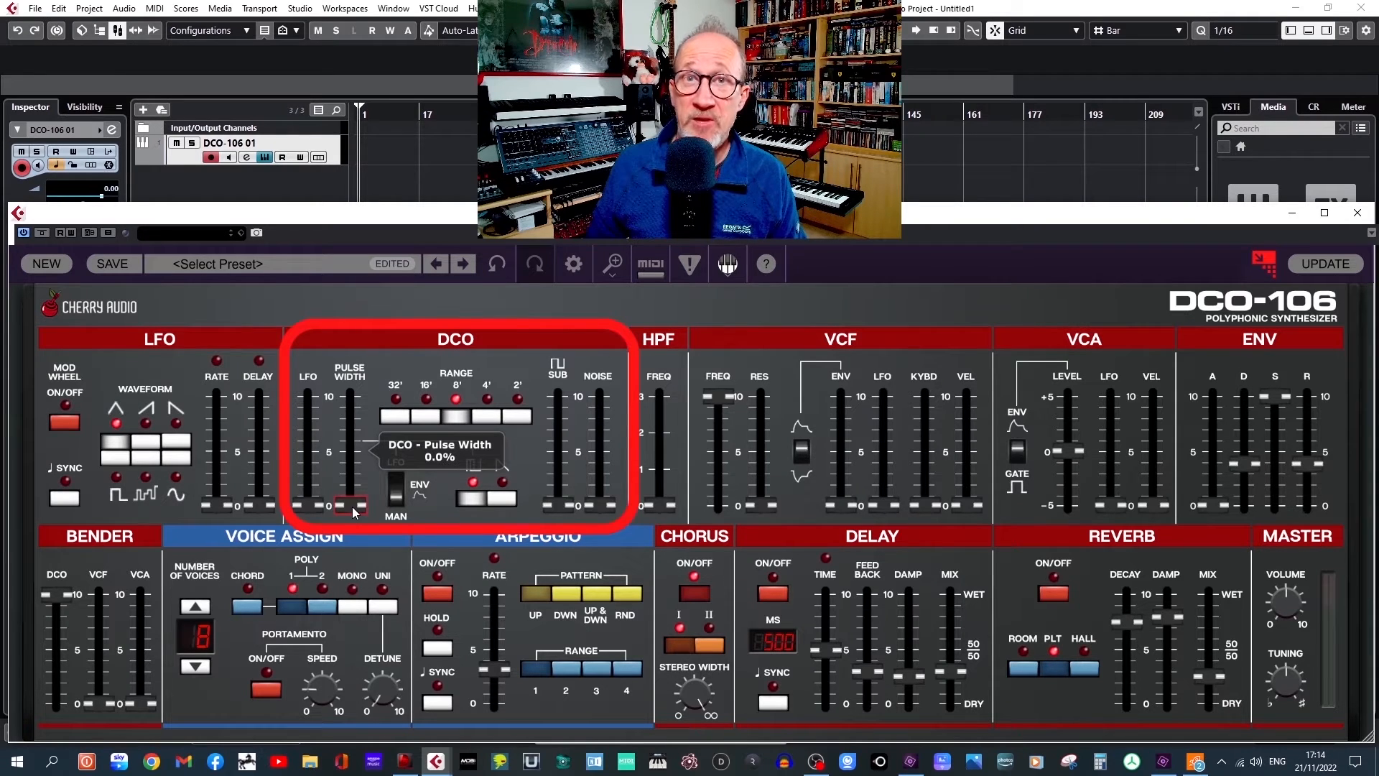
drag(352, 506, 362, 535)
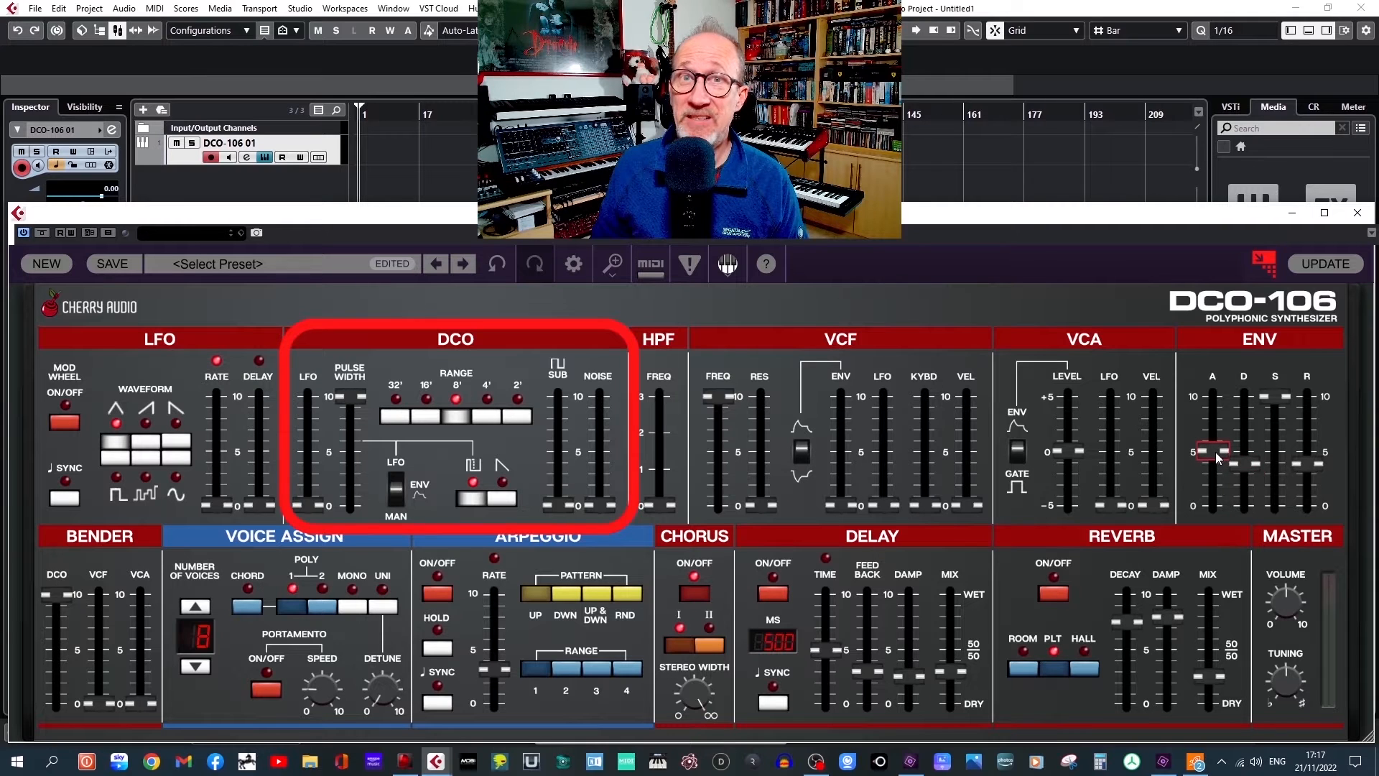
Raise the DCO's pulse width to about 66%, and reduce it to 47.8%.
mouse_move(1216, 452)
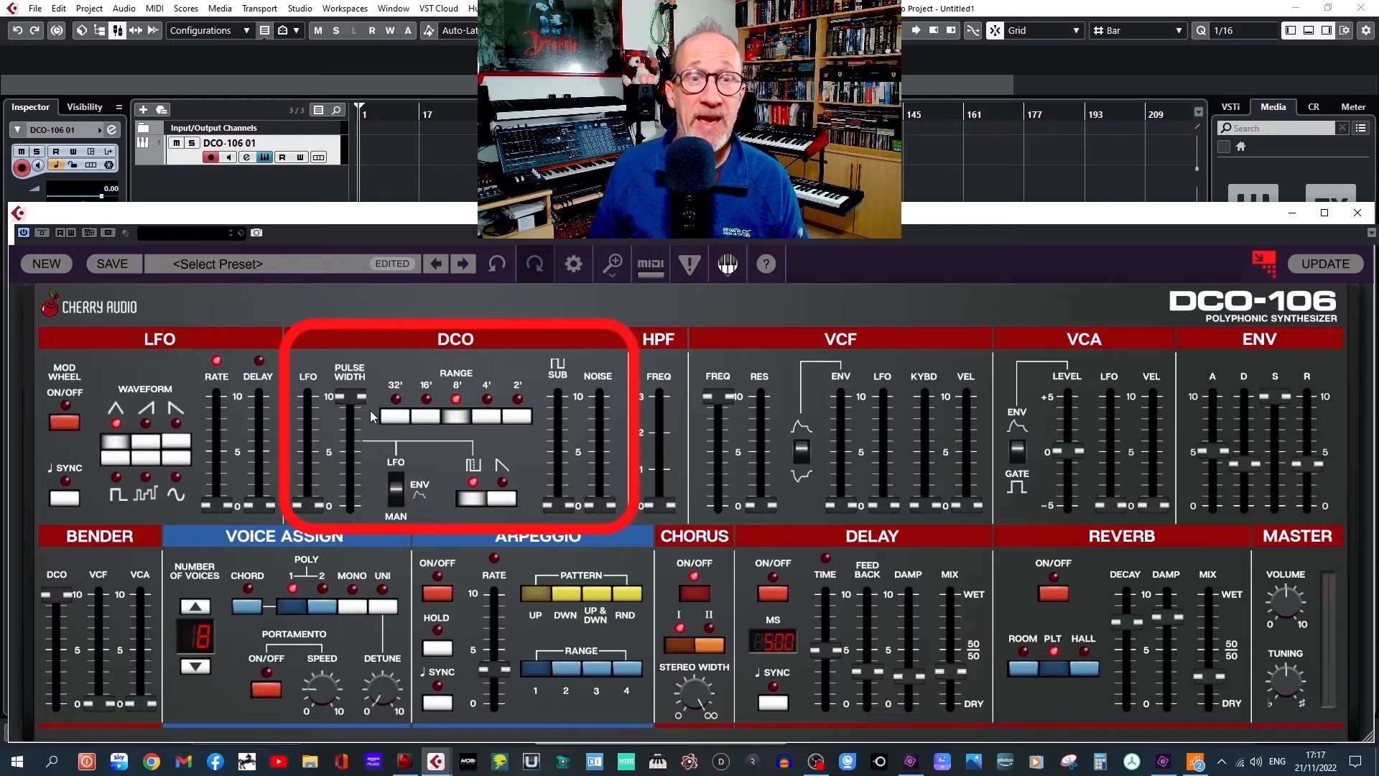
mouse_move(346, 399)
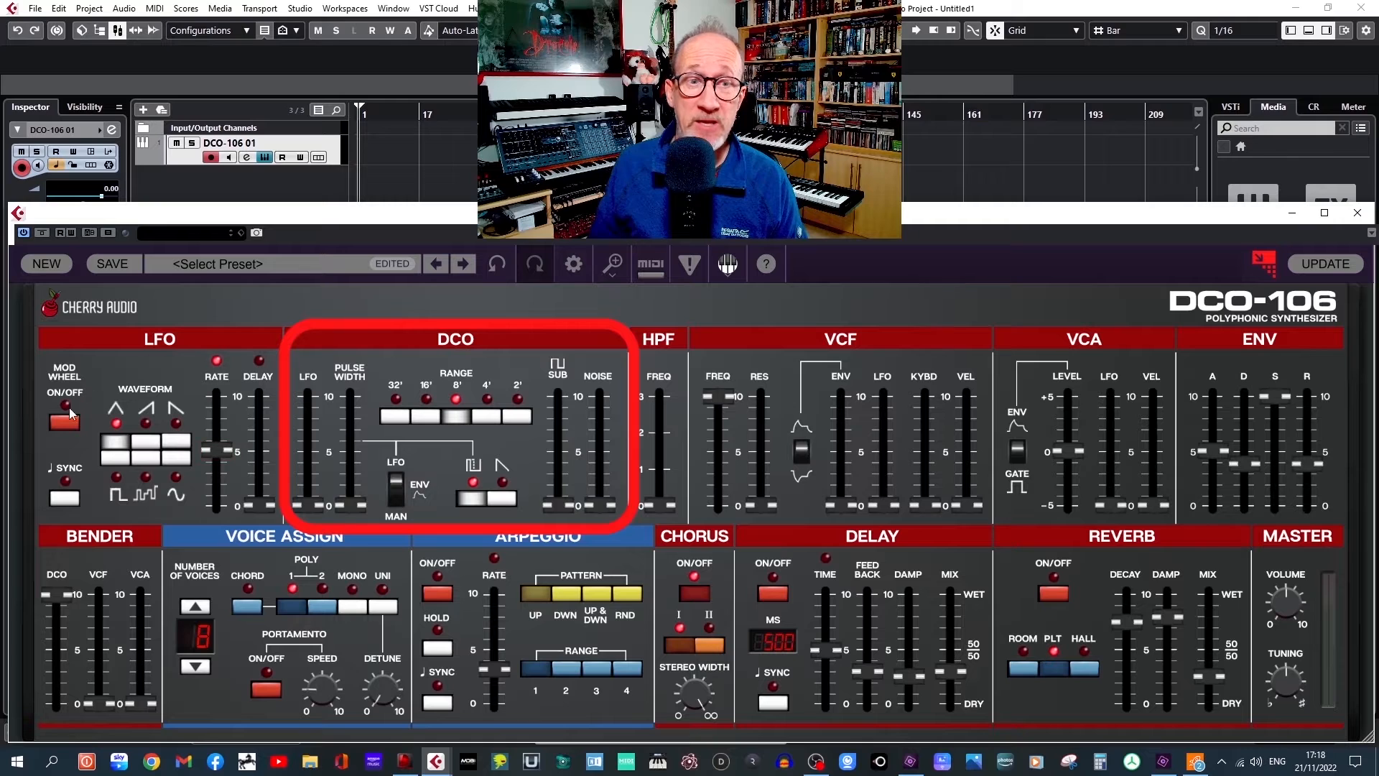
mouse_move(360, 503)
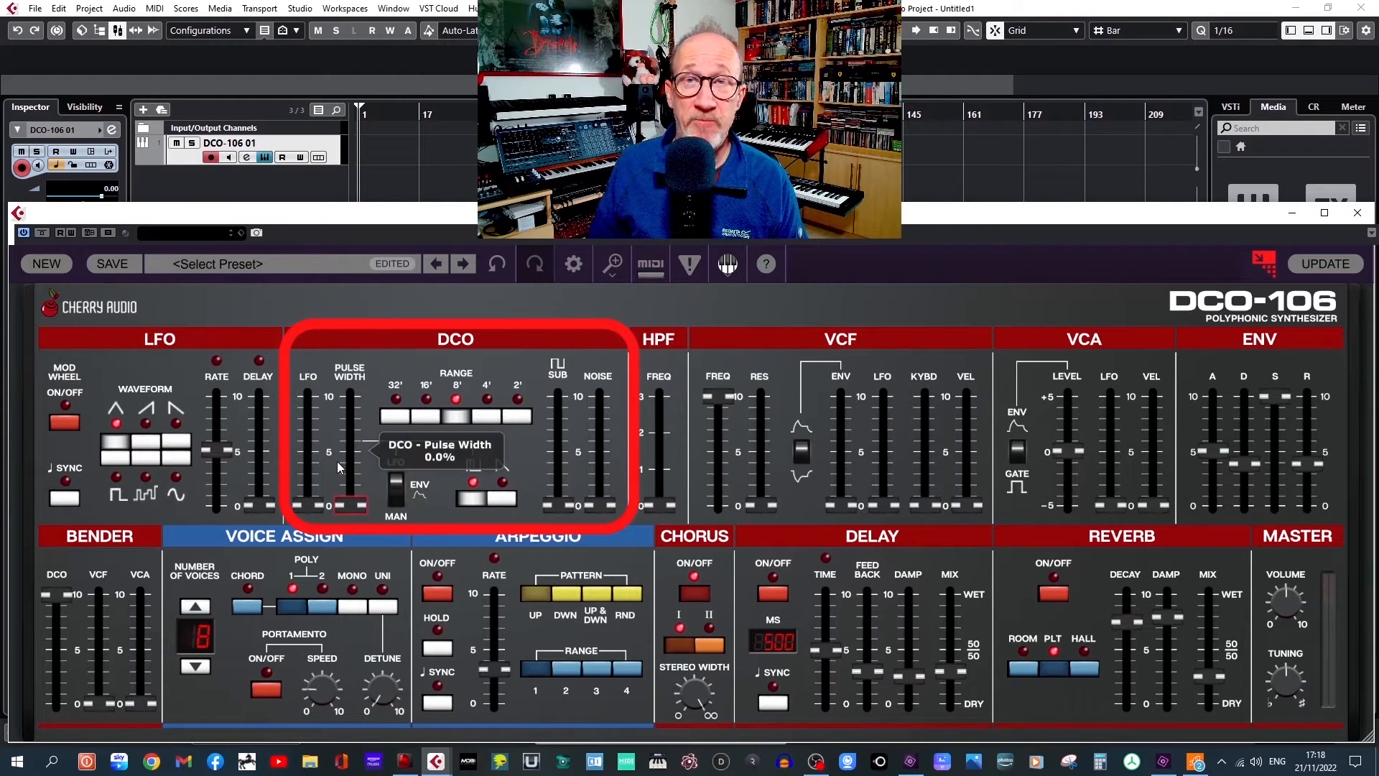
drag(352, 505, 367, 434)
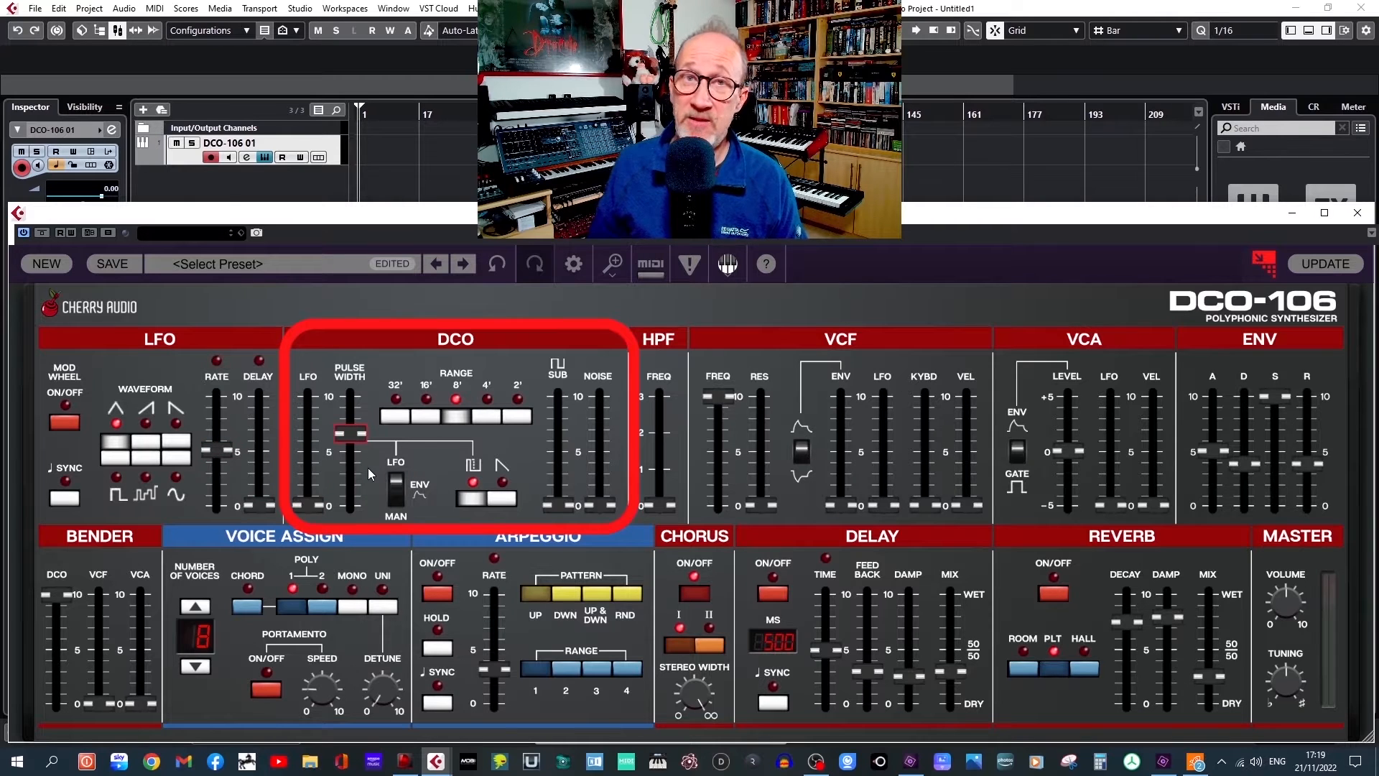
mouse_move(367, 467)
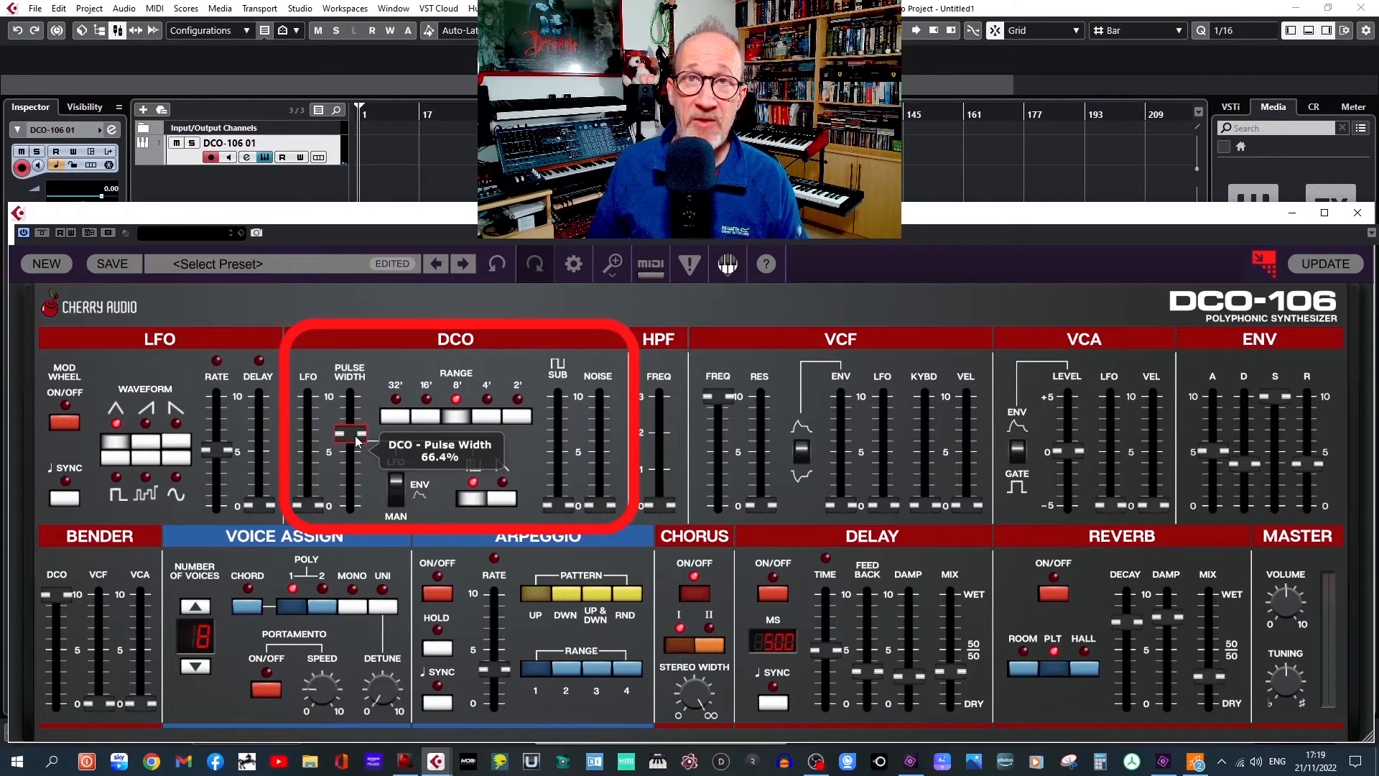
mouse_move(355, 435)
mouse_down()
mouse_move(356, 504)
mouse_move(367, 392)
mouse_move(354, 453)
mouse_up()
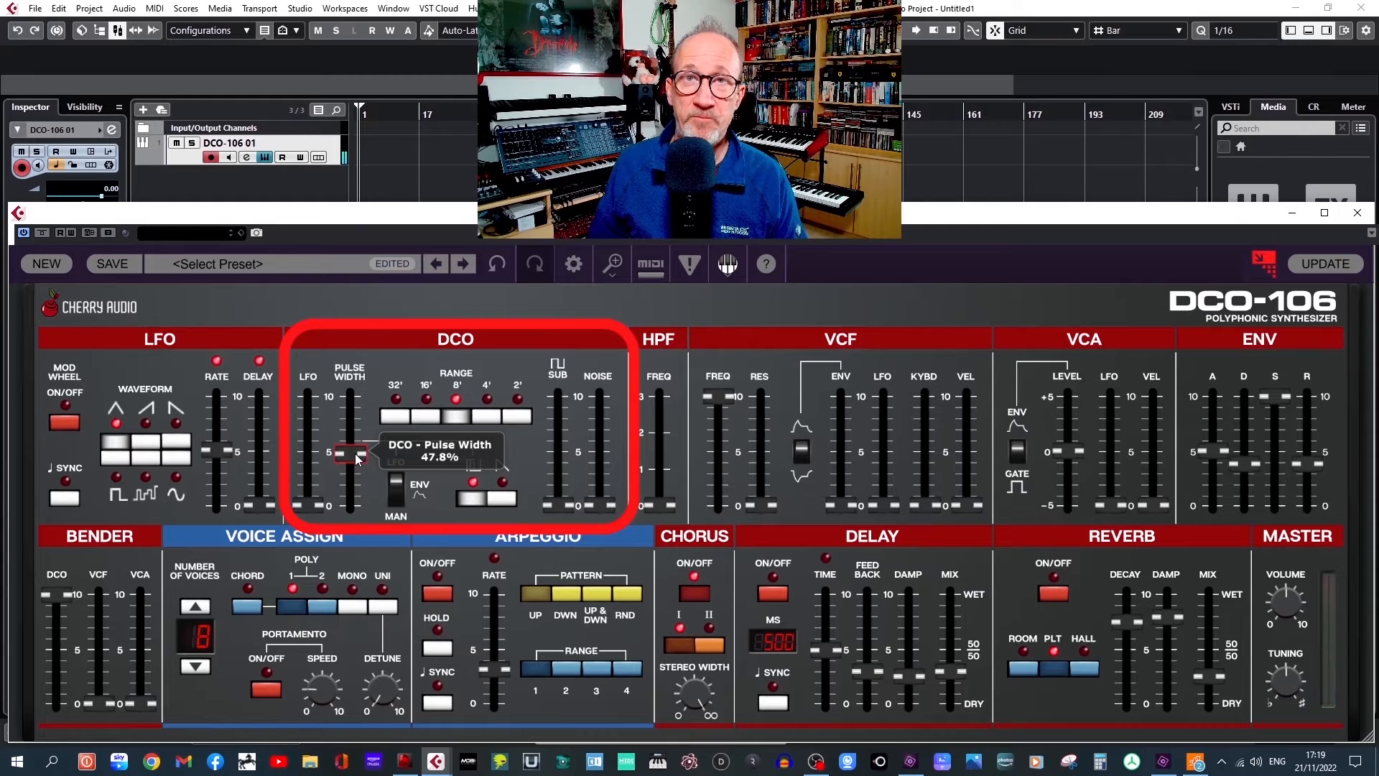
Sweep the LFO rate, and sweep the DCO's LFO amount to audition the modulation.
mouse_move(228, 459)
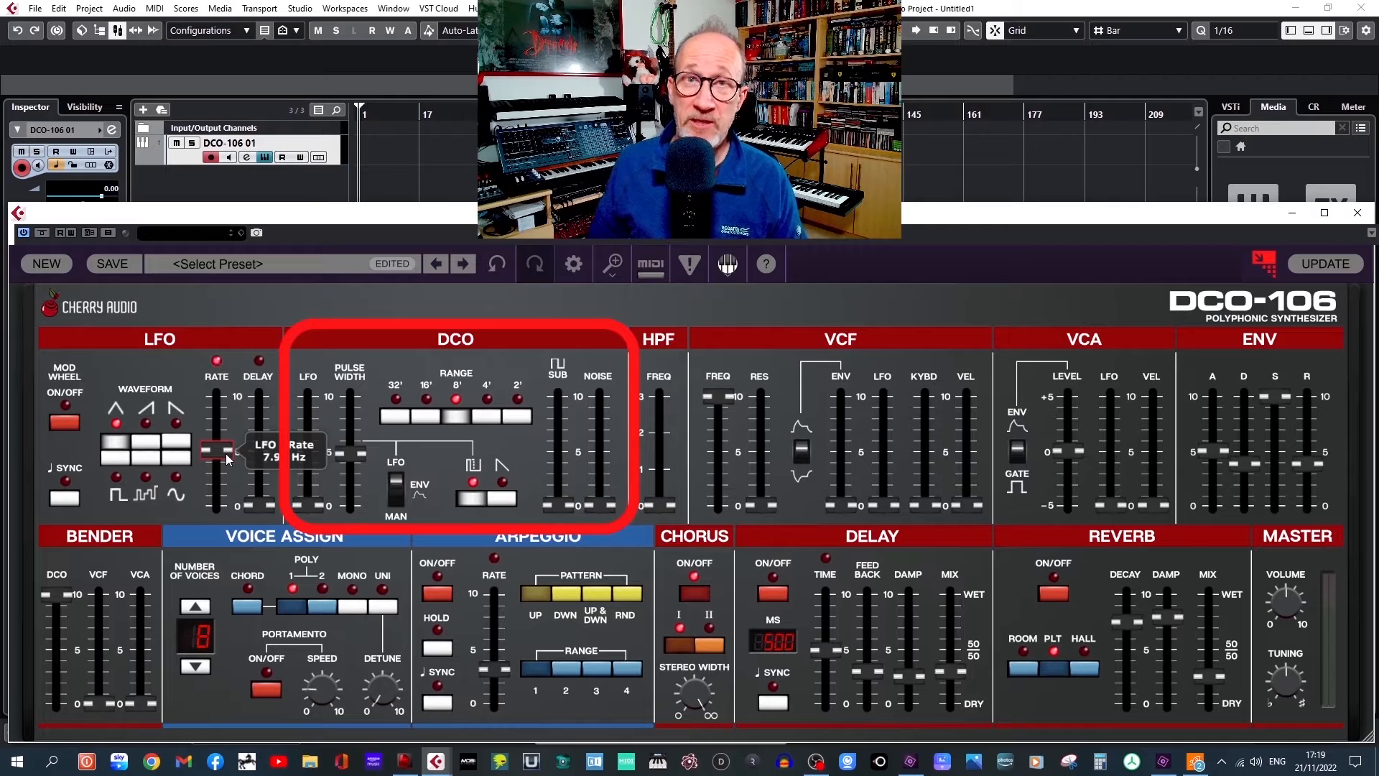
drag(229, 459, 207, 523)
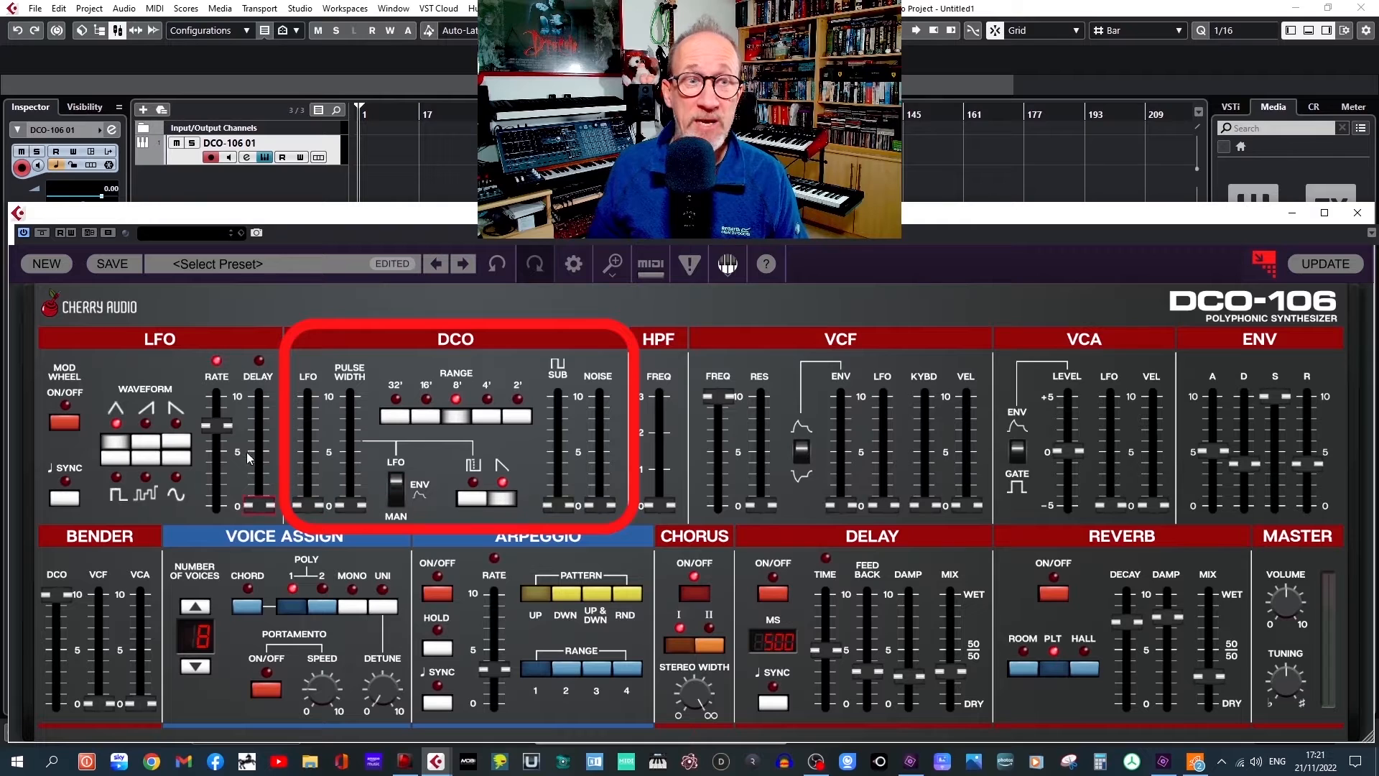
scroll(223, 426, up, 1)
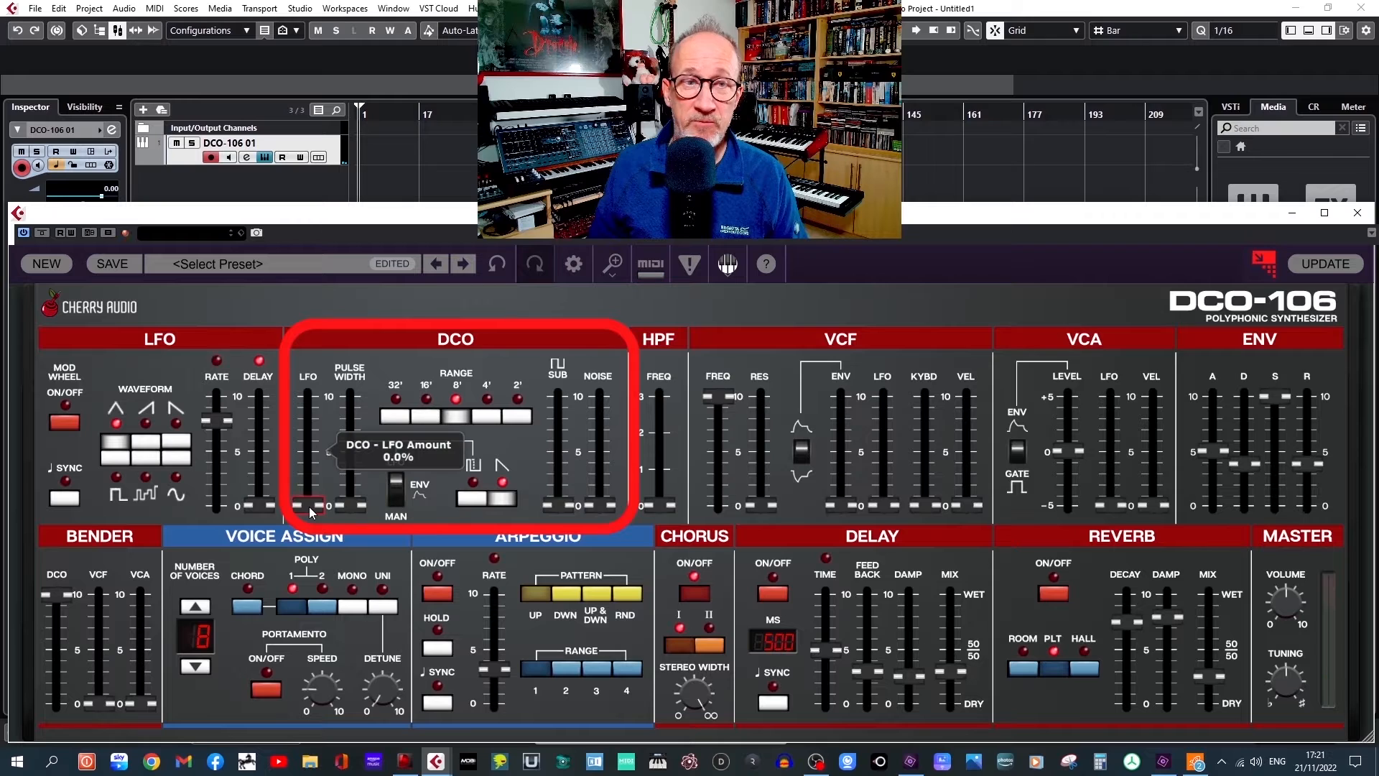
mouse_move(309, 506)
mouse_down()
mouse_move(318, 397)
mouse_move(311, 522)
mouse_up()
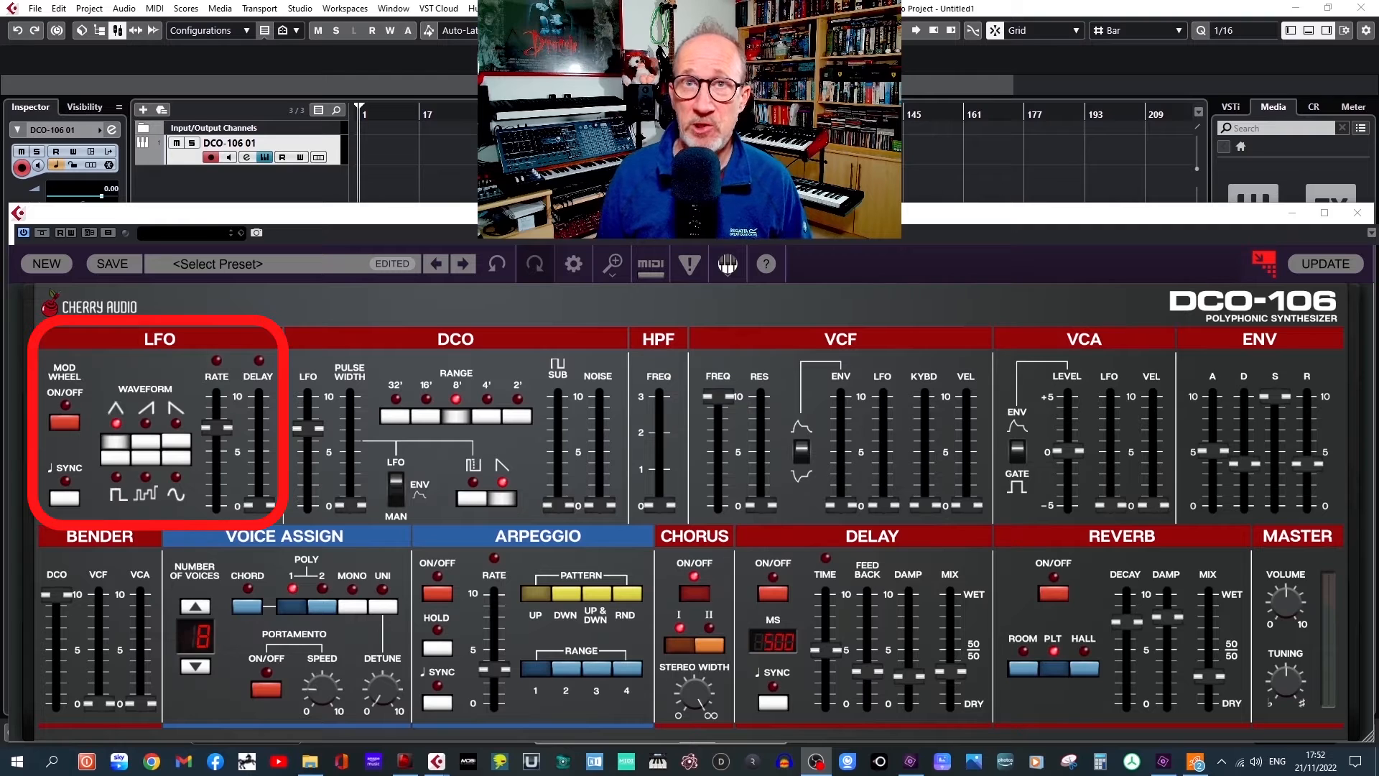
Switch the LFO's mod wheel control on and off again.
click(65, 422)
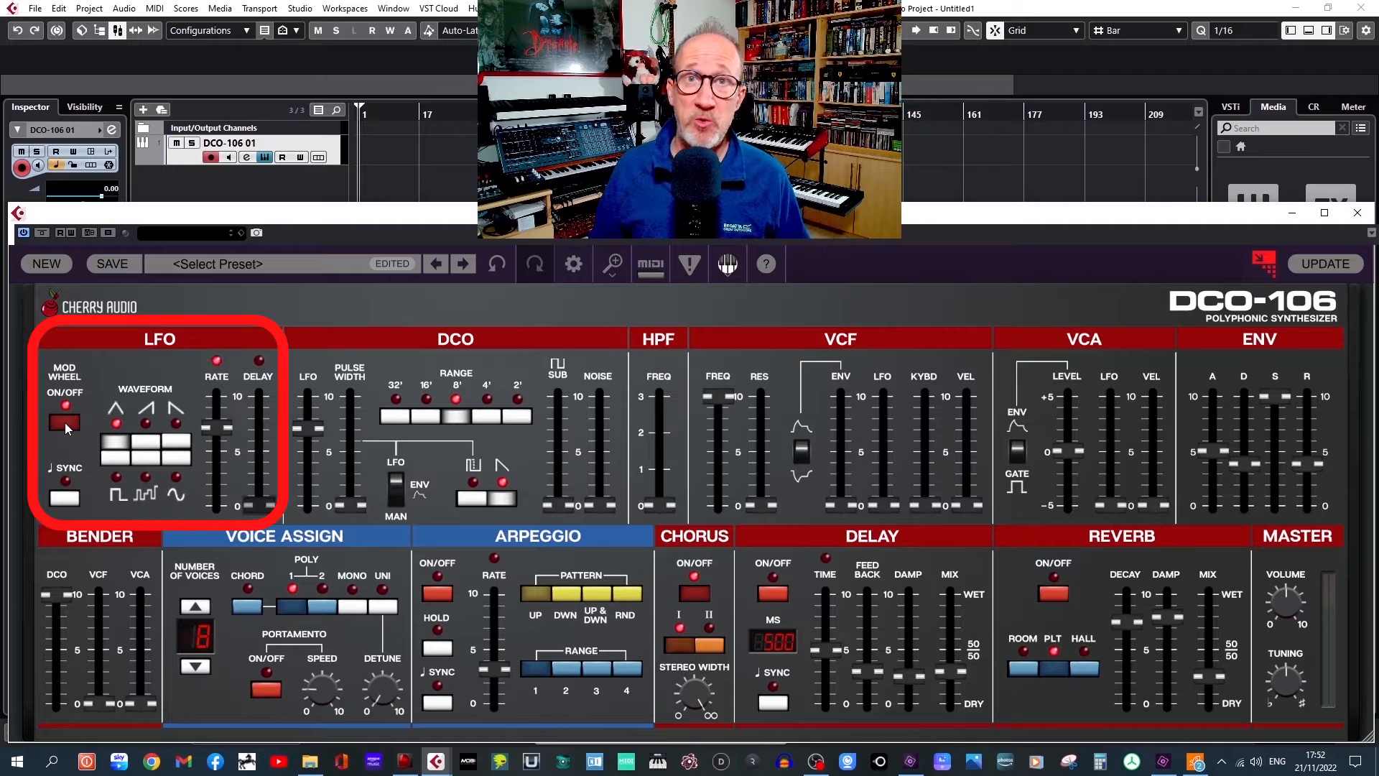
click(65, 423)
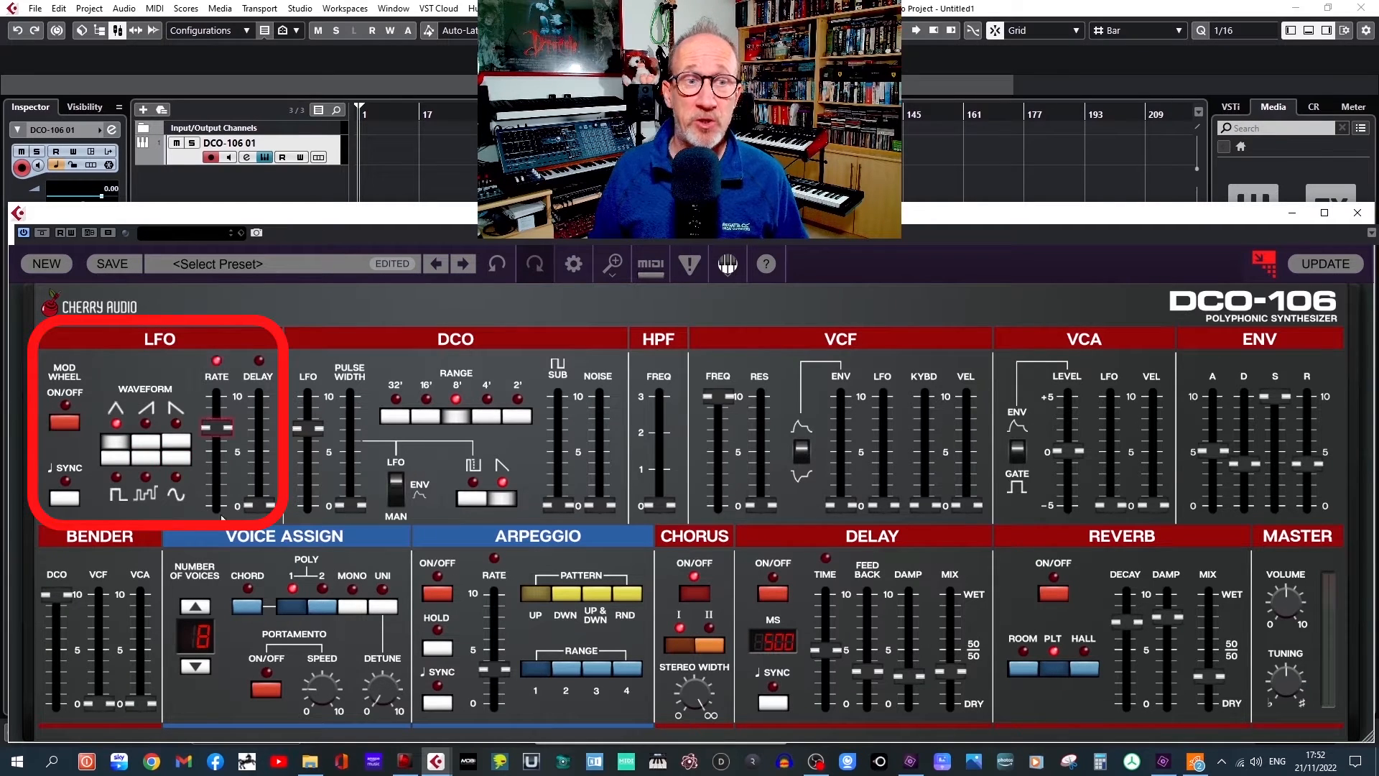
Audition the LFO's rising and falling sawtooth waveforms, lowering the LFO rate to about 8.1 Hz.
mouse_move(228, 430)
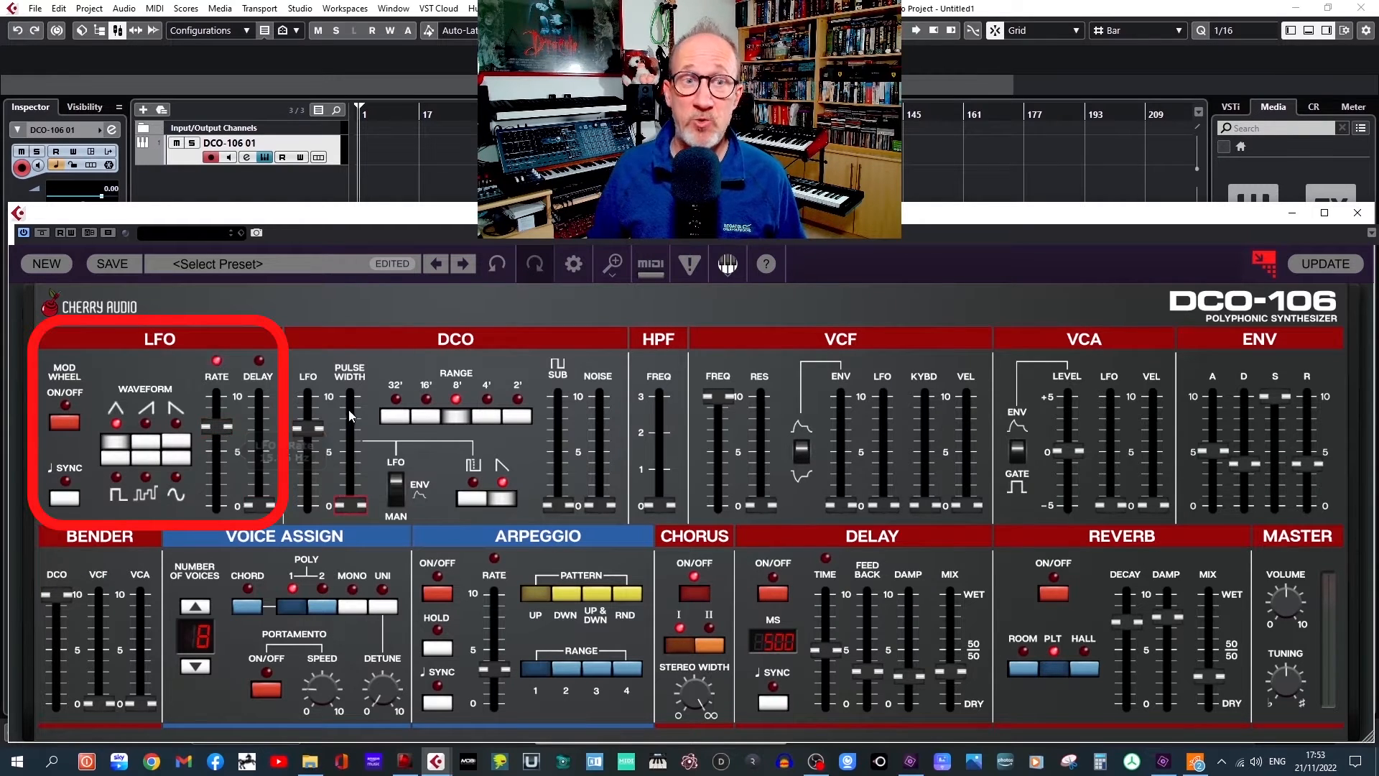
mouse_move(316, 428)
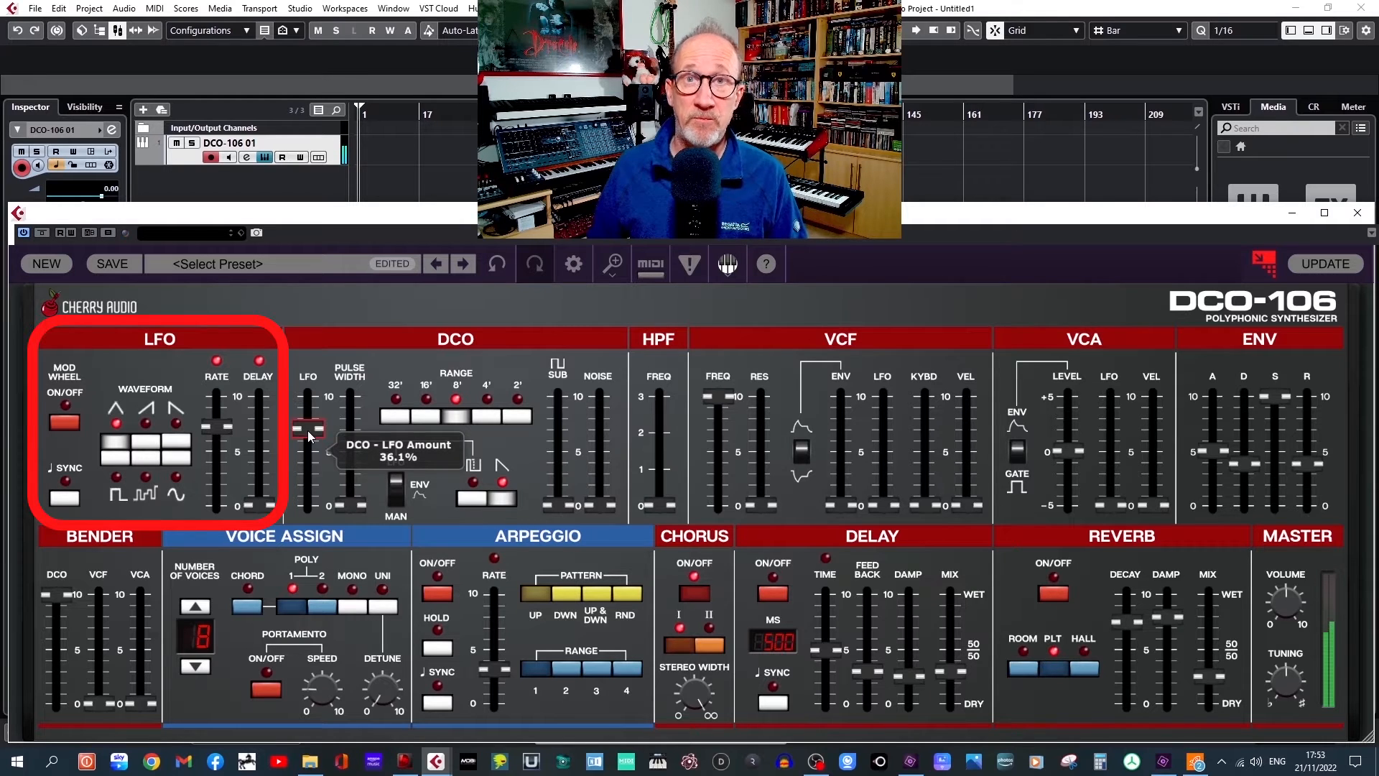
click(146, 443)
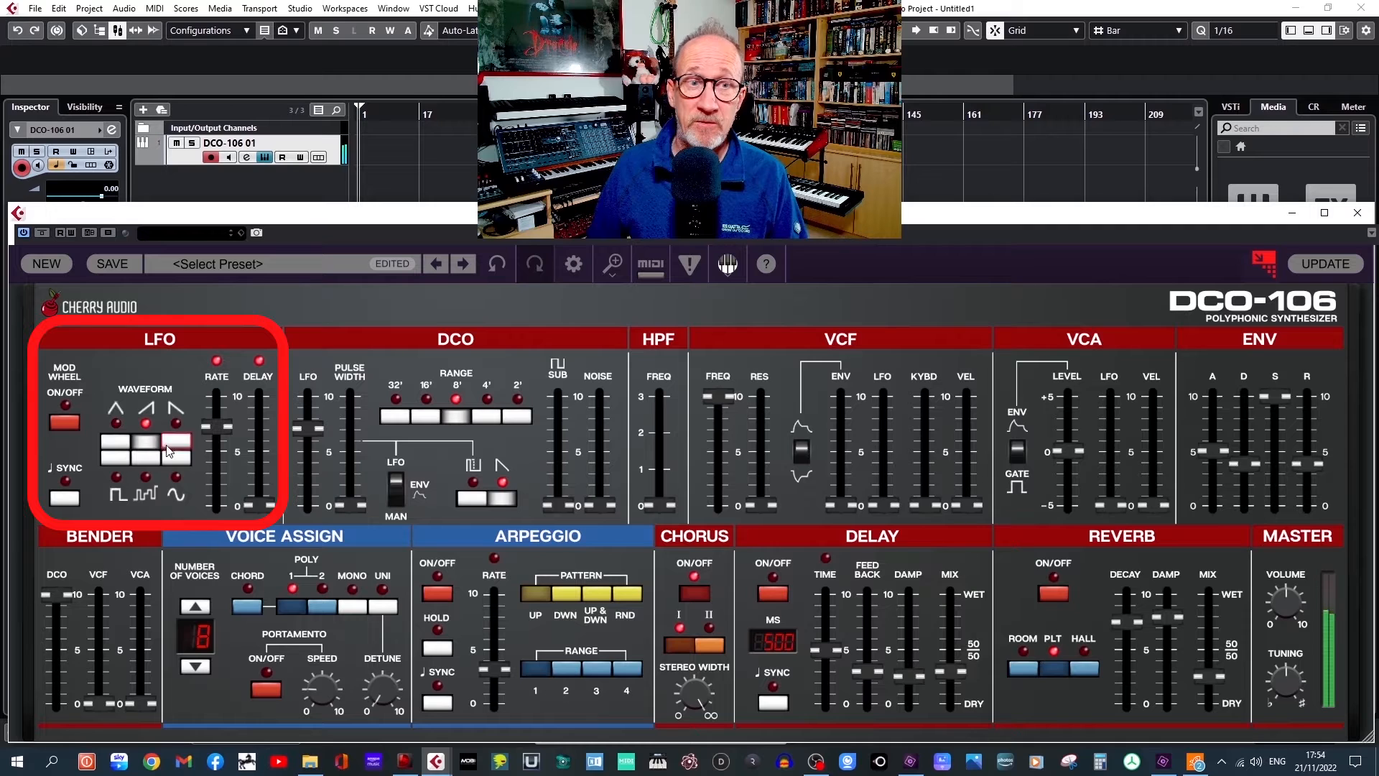
drag(208, 427, 178, 465)
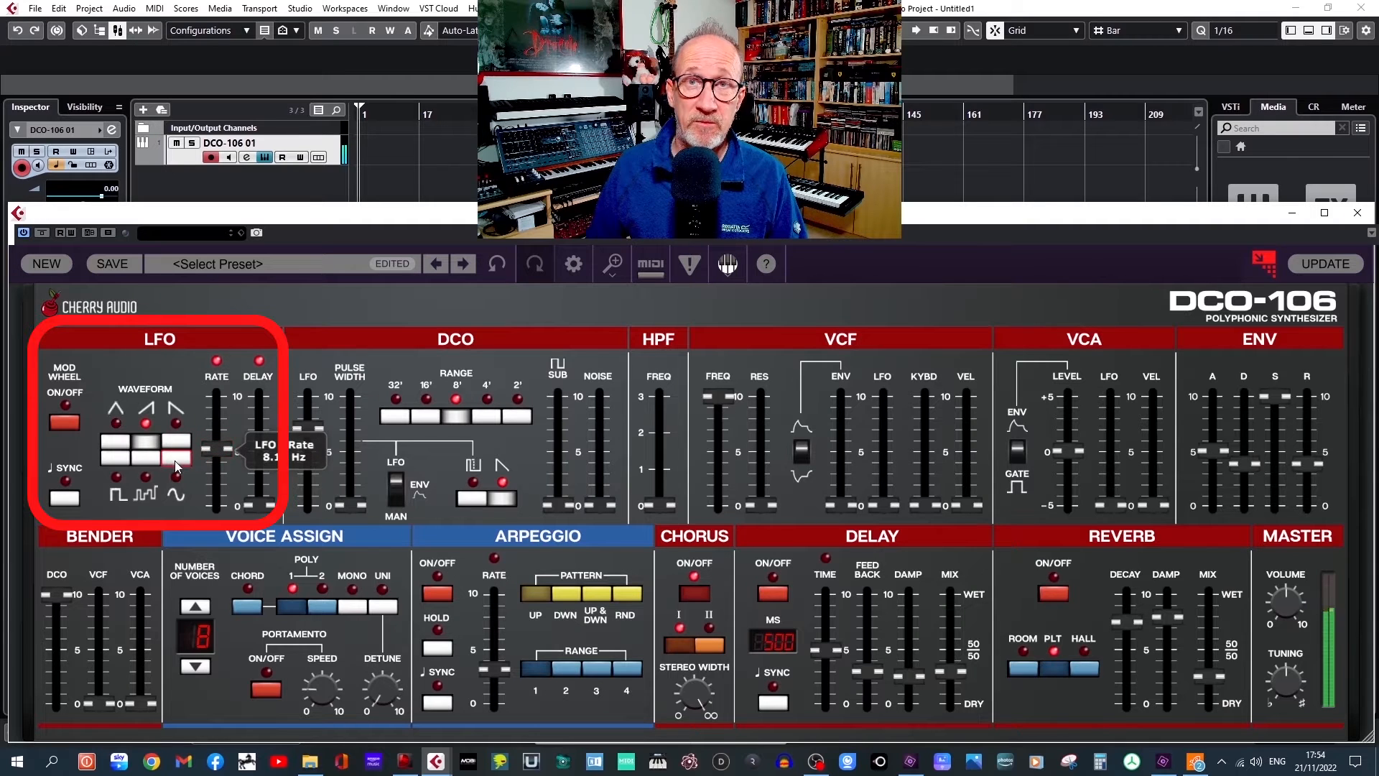
click(177, 442)
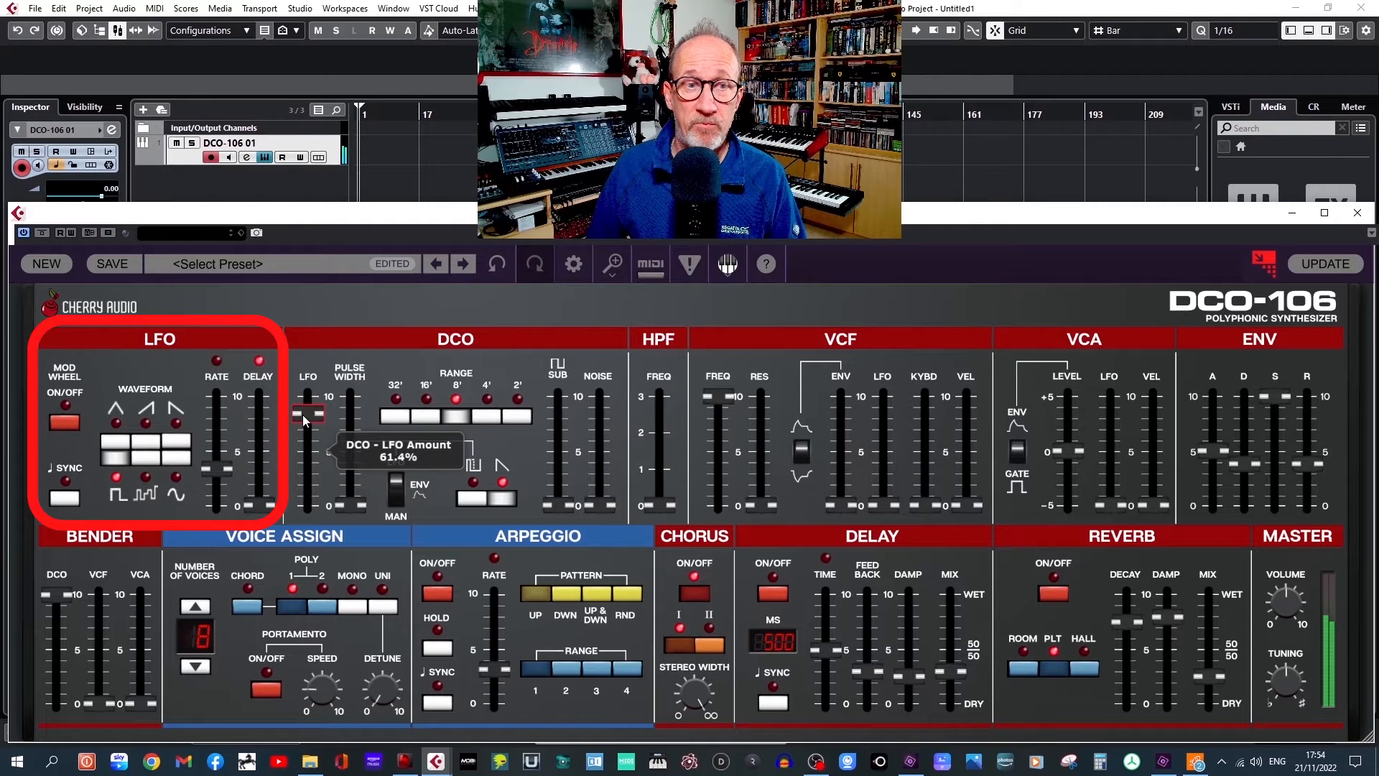
Audition the square, random and sine LFO waveforms, ending on sine with the DCO's LFO amount near maximum and the rate near 5.
drag(309, 416, 310, 408)
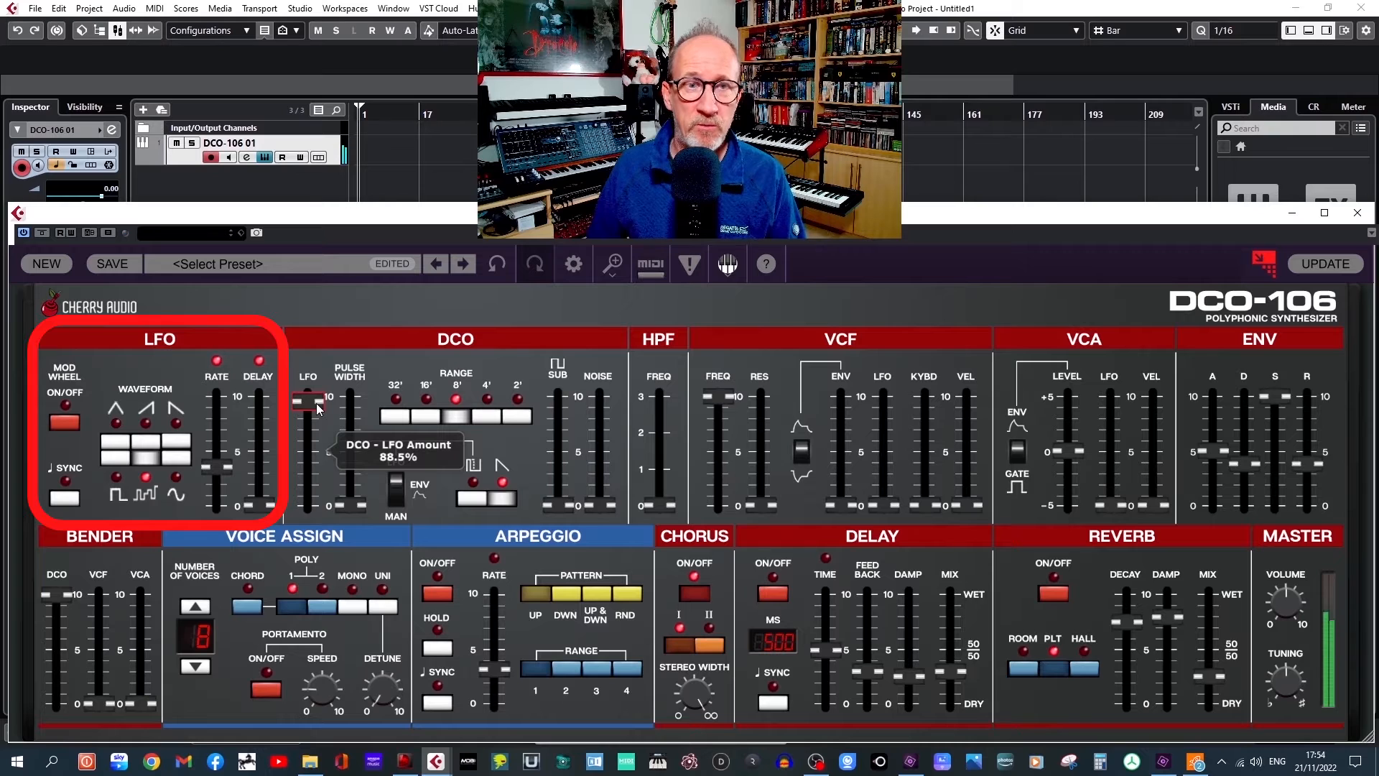
drag(318, 408, 319, 431)
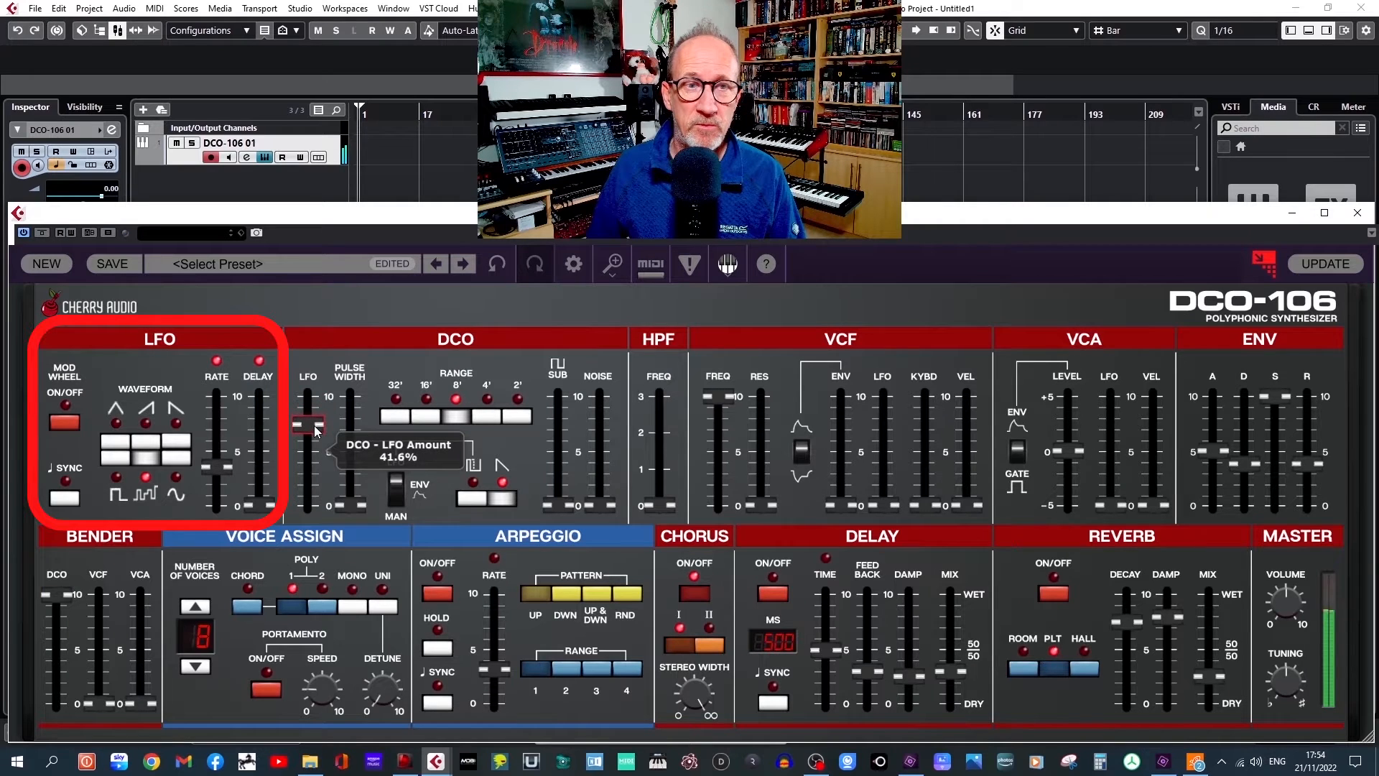
drag(218, 477, 219, 400)
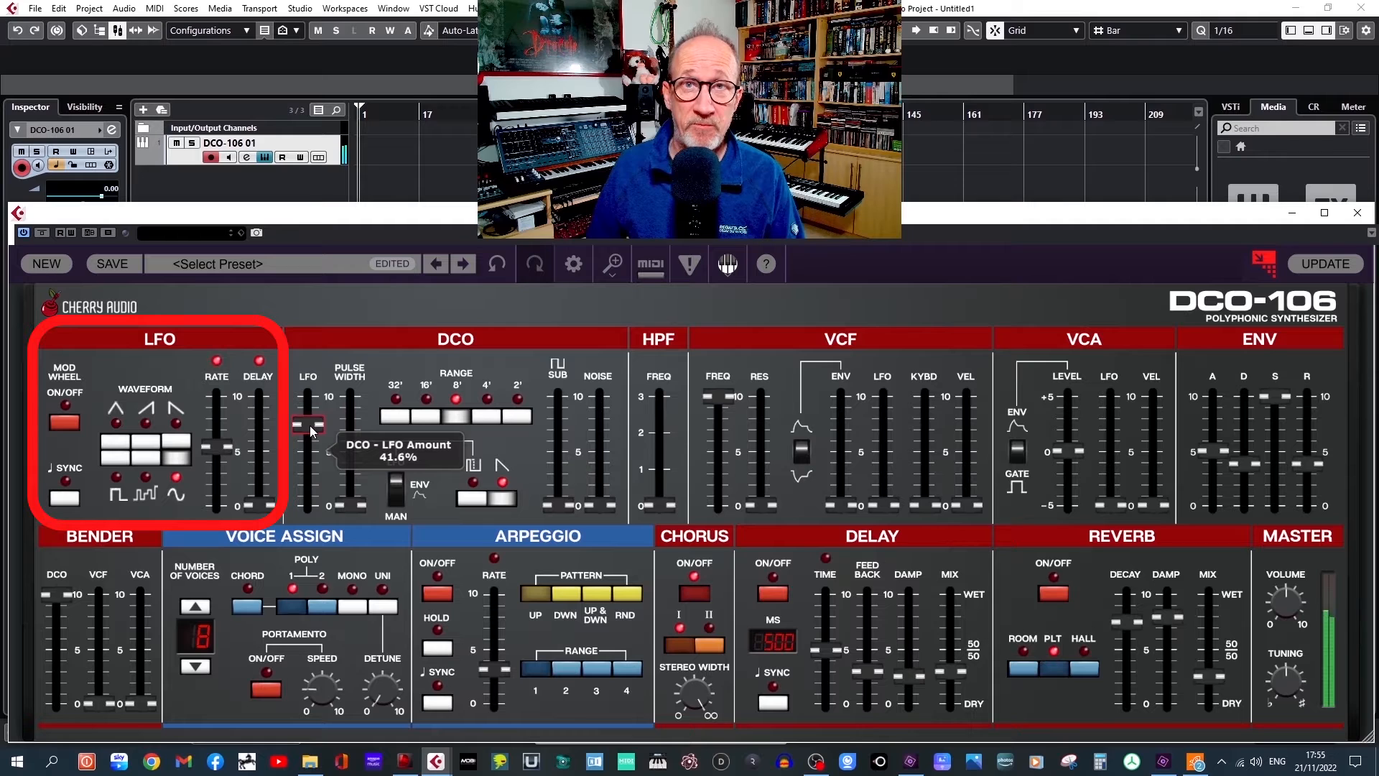
drag(312, 431, 304, 402)
mouse_move(210, 447)
mouse_down()
mouse_move(213, 407)
mouse_move(214, 455)
mouse_up()
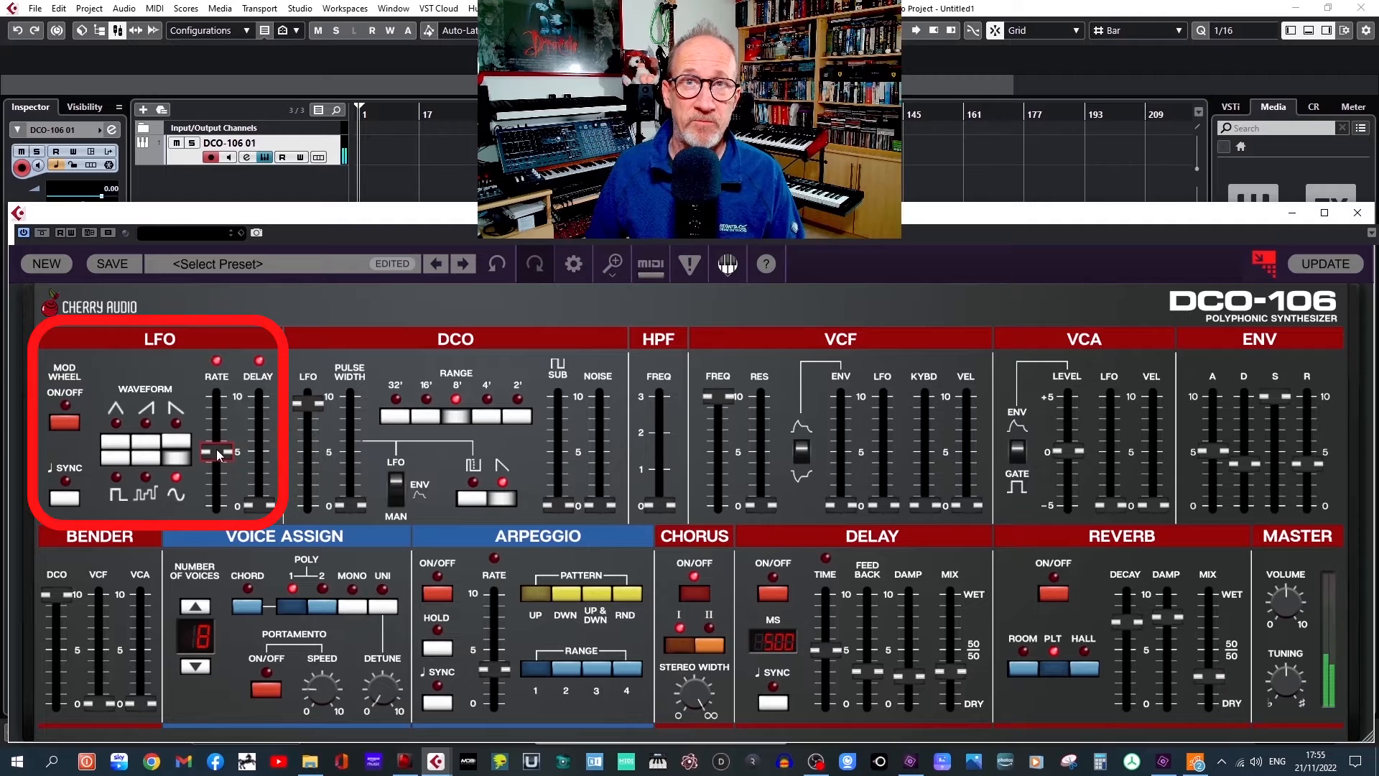
Raise the LFO delay to about the middle of its range.
mouse_move(269, 509)
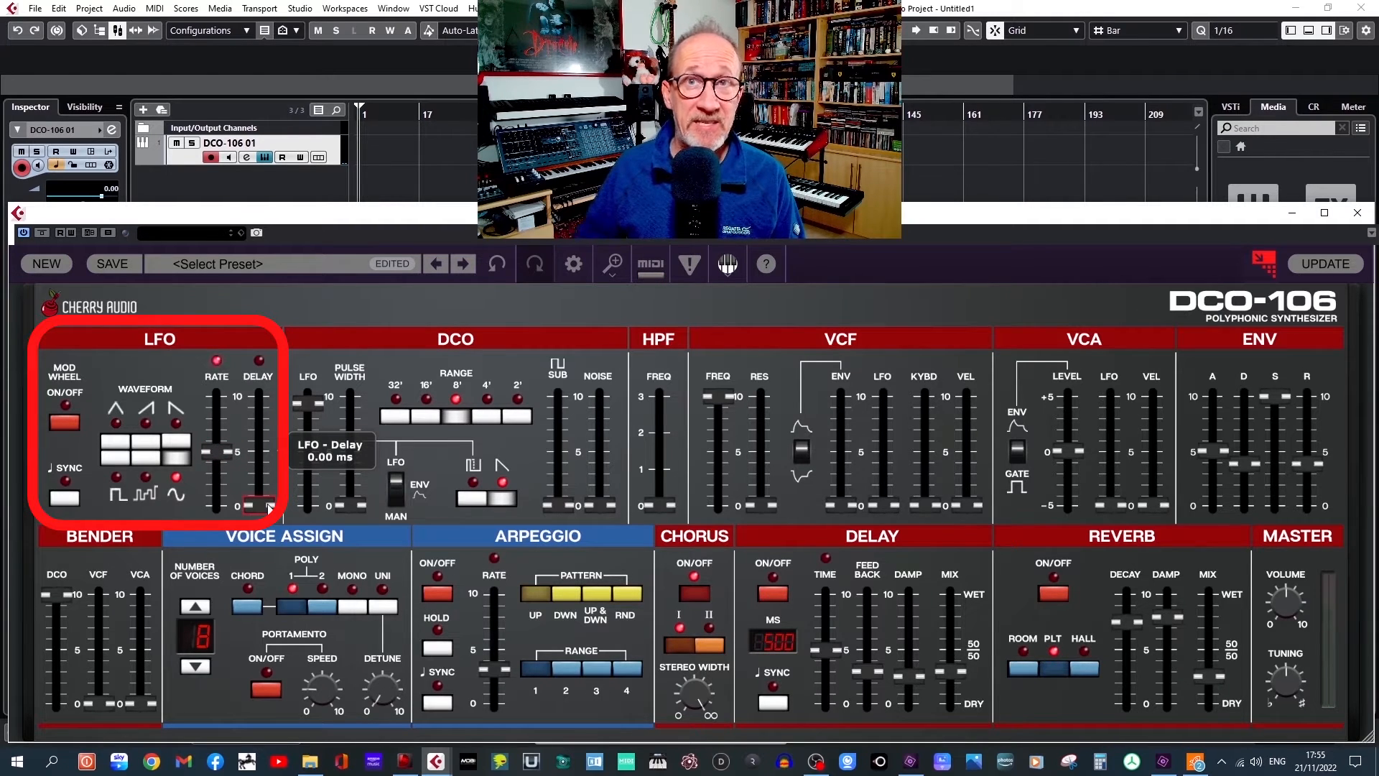
drag(270, 507, 262, 446)
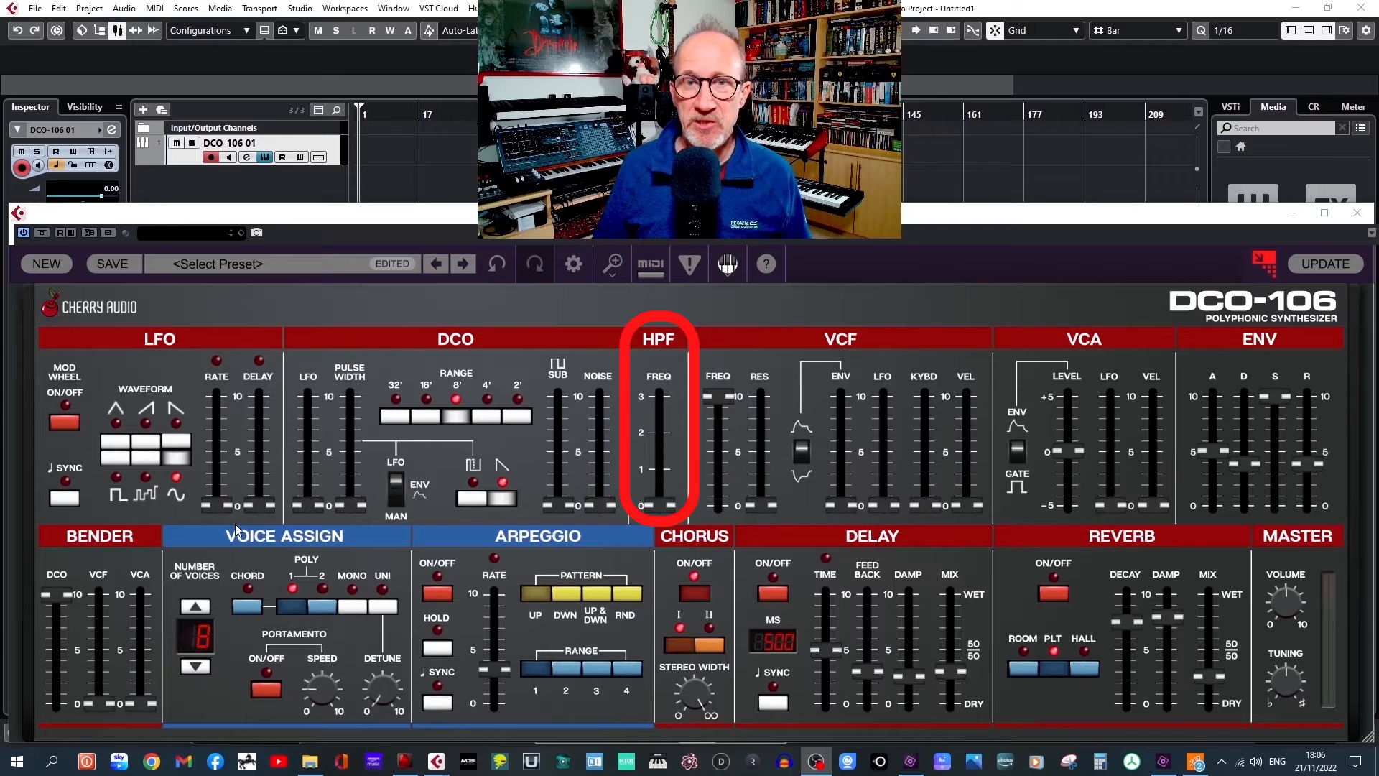
Sweep the high-pass filter's frequency and return it to 0, and sweep the VCF's cutoff frequency.
click(673, 504)
mouse_move(673, 504)
mouse_down()
mouse_move(675, 387)
mouse_move(683, 481)
mouse_move(667, 380)
mouse_move(672, 505)
mouse_up()
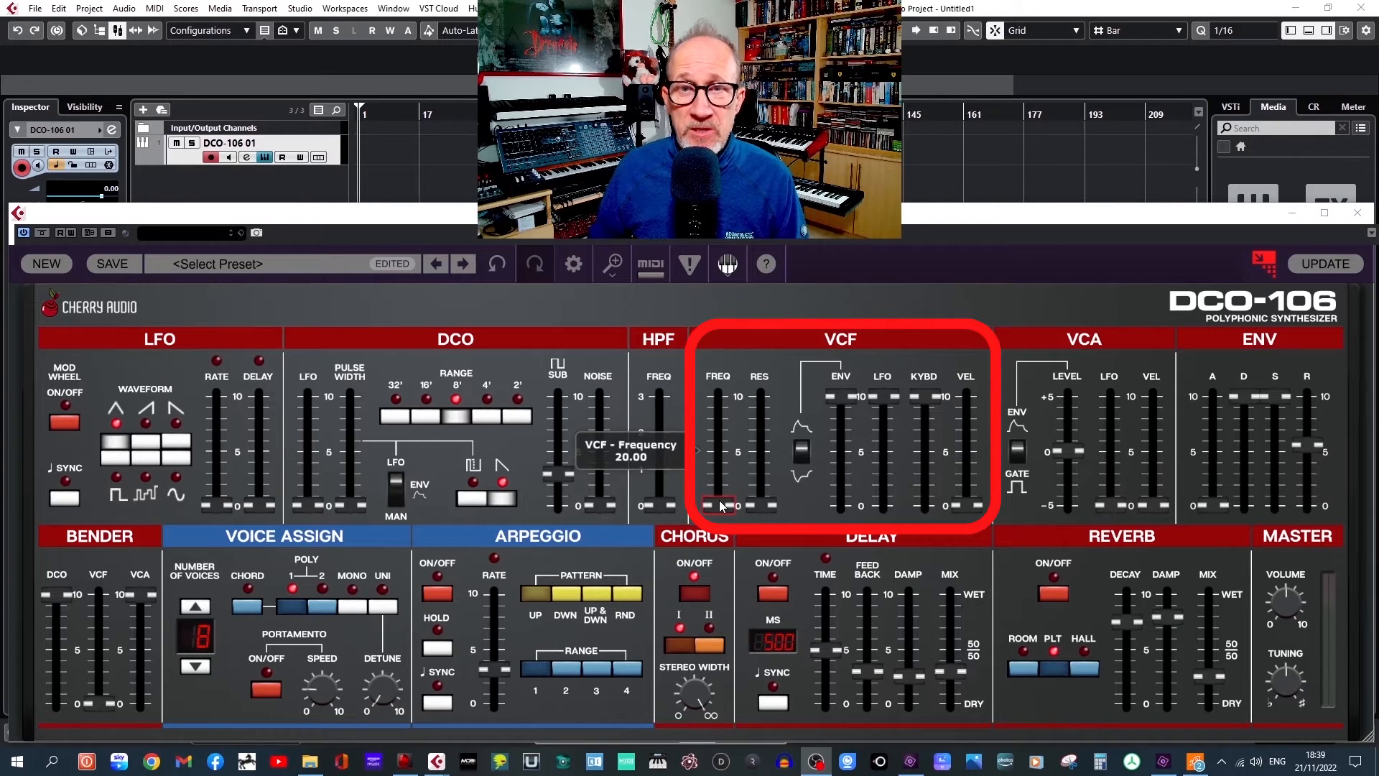
drag(721, 505, 773, 512)
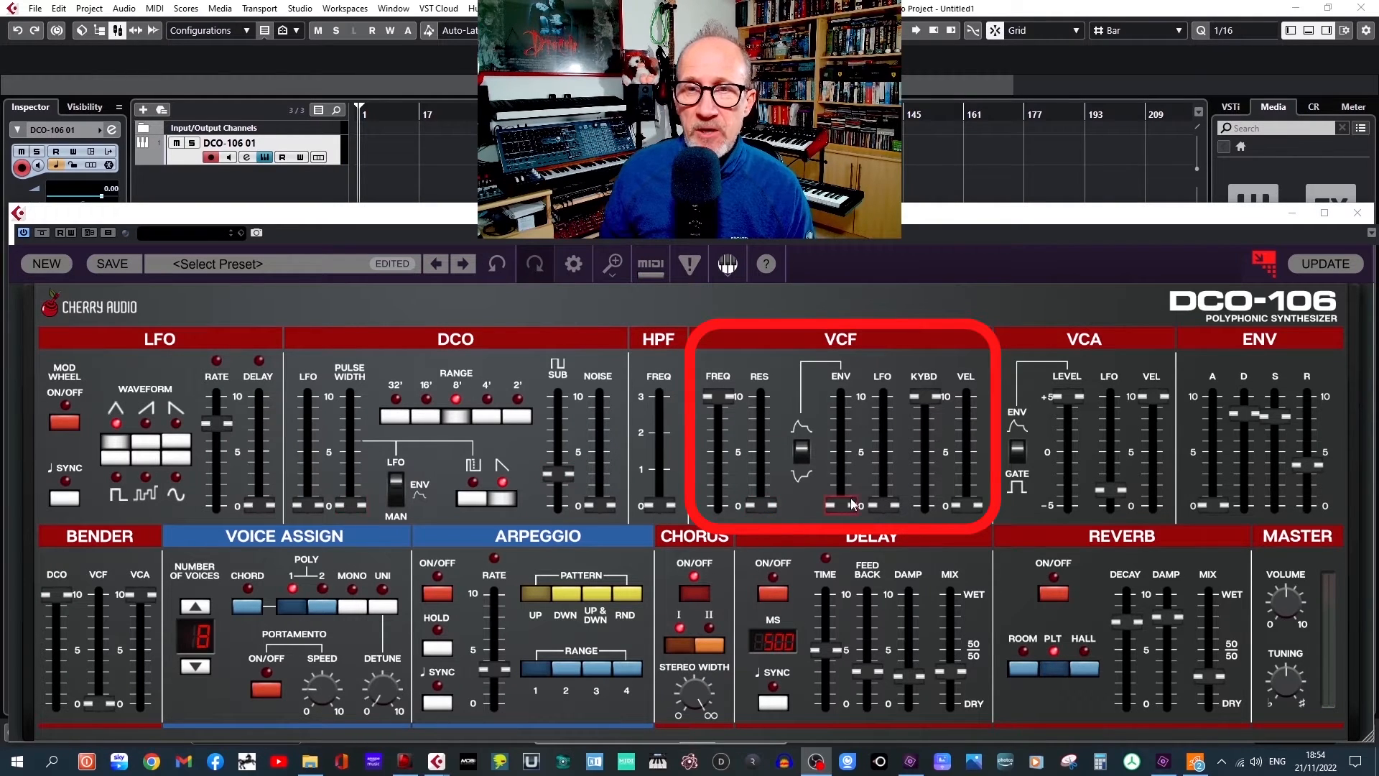
Set the VCF modulation amounts to about 6 for envelope, 3.5 for LFO, 6.5 for keyboard and 5 for velocity.
drag(850, 498, 867, 434)
drag(884, 505, 883, 468)
drag(925, 397, 925, 431)
drag(967, 505, 975, 451)
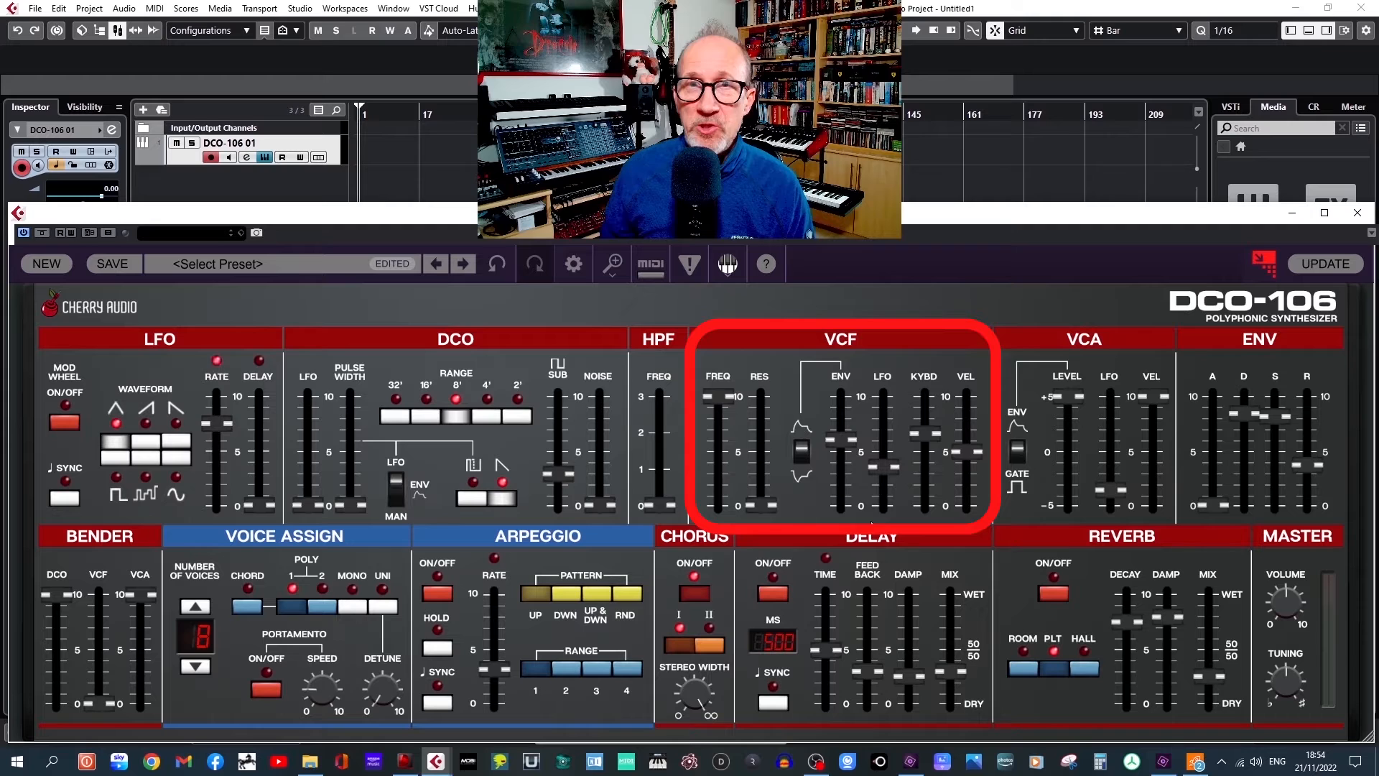
Flip the VCF envelope polarity to inverted and back, and raise the VCF envelope amount to maximum before returning it to 0.
click(802, 462)
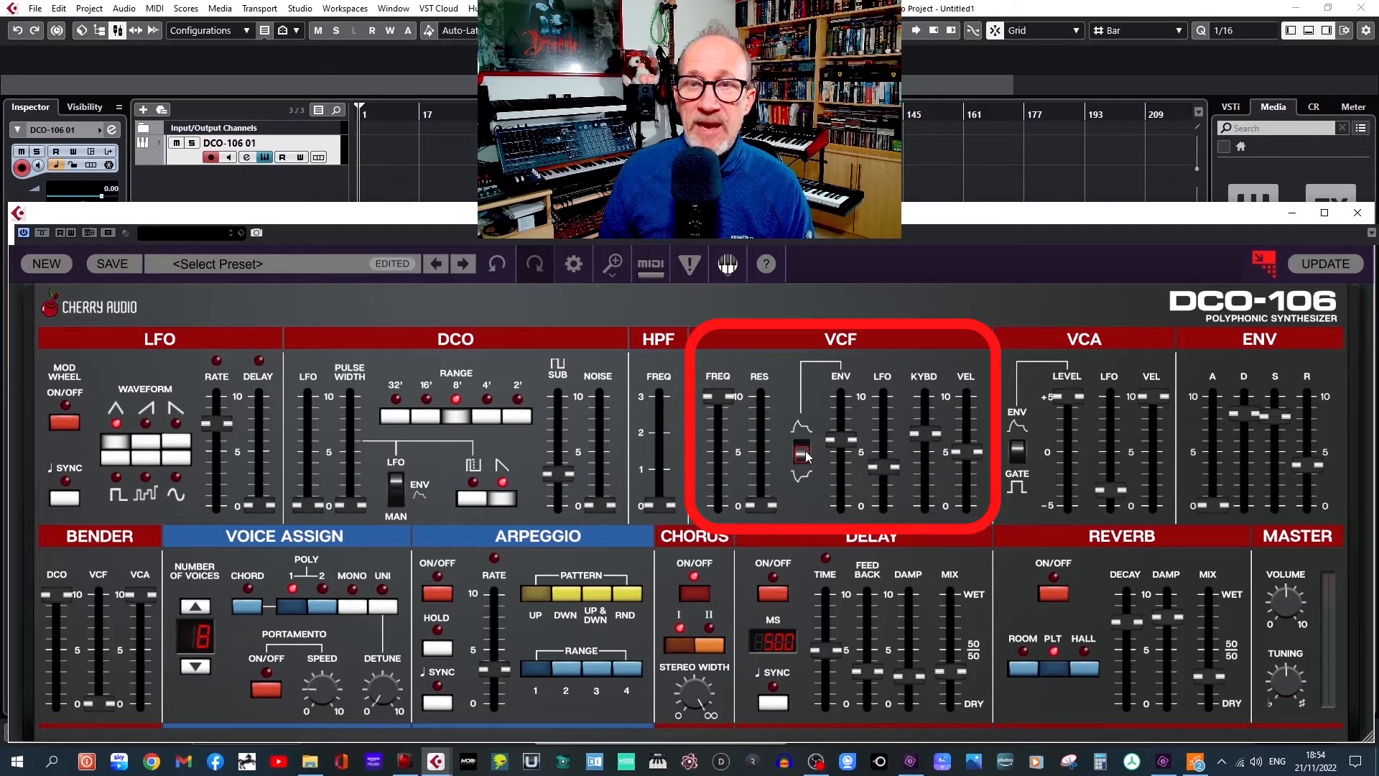
click(807, 443)
mouse_move(853, 441)
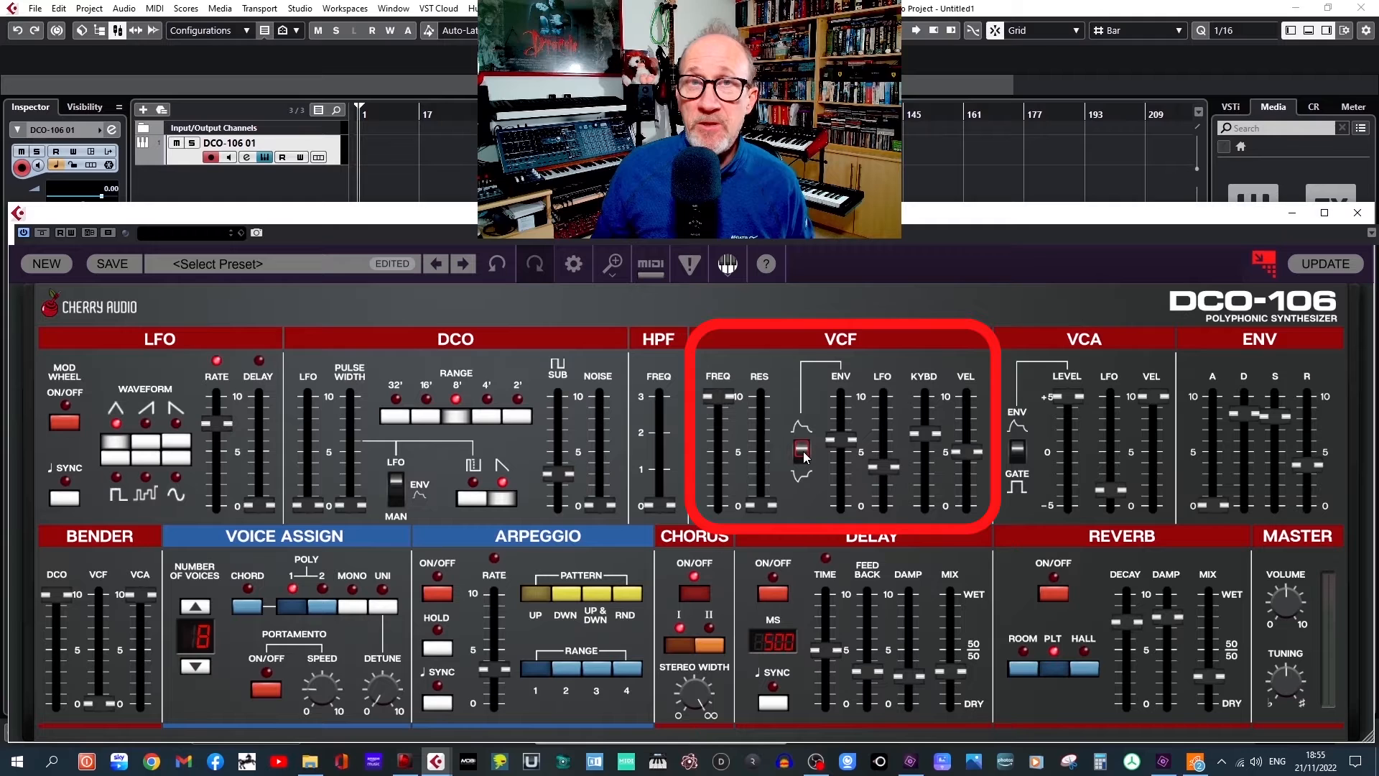
drag(840, 439, 850, 400)
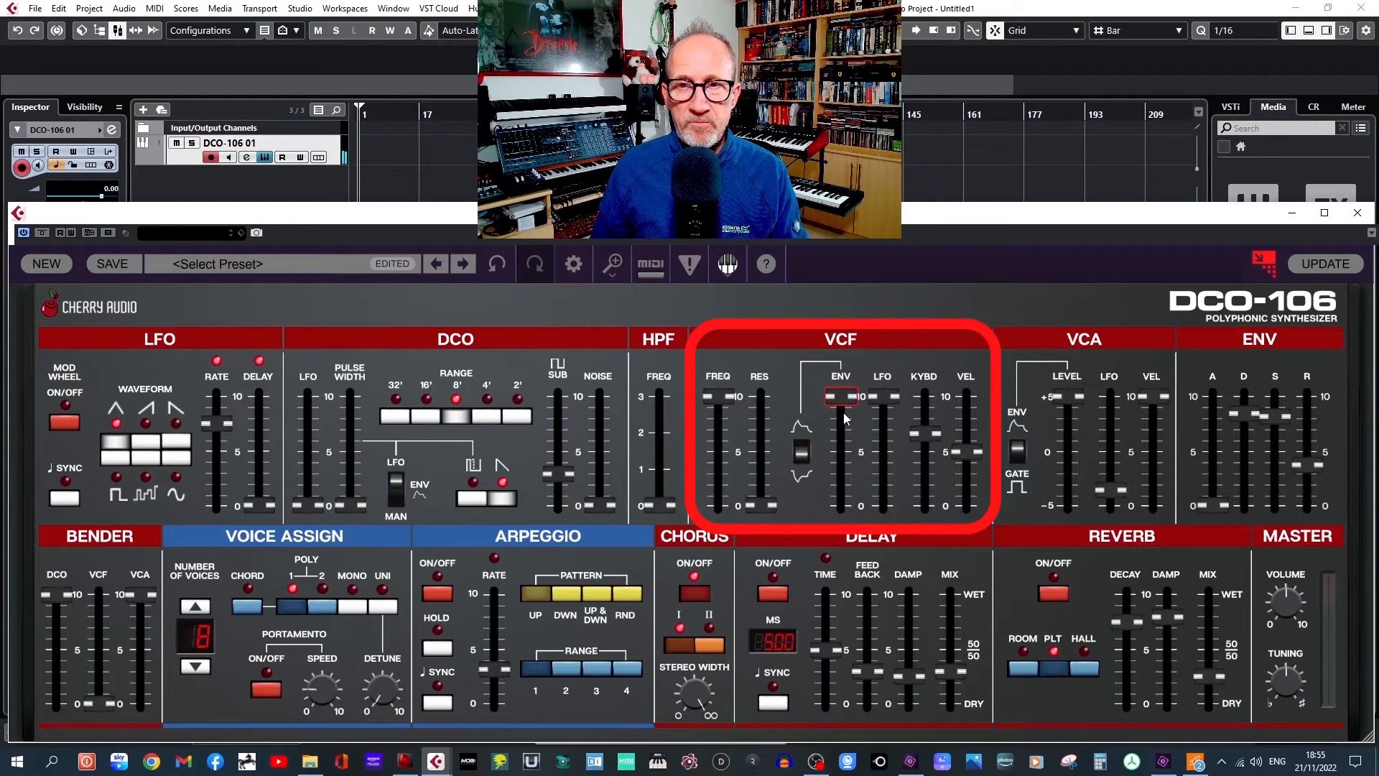
mouse_move(845, 418)
mouse_down()
mouse_move(851, 490)
mouse_move(847, 396)
mouse_up()
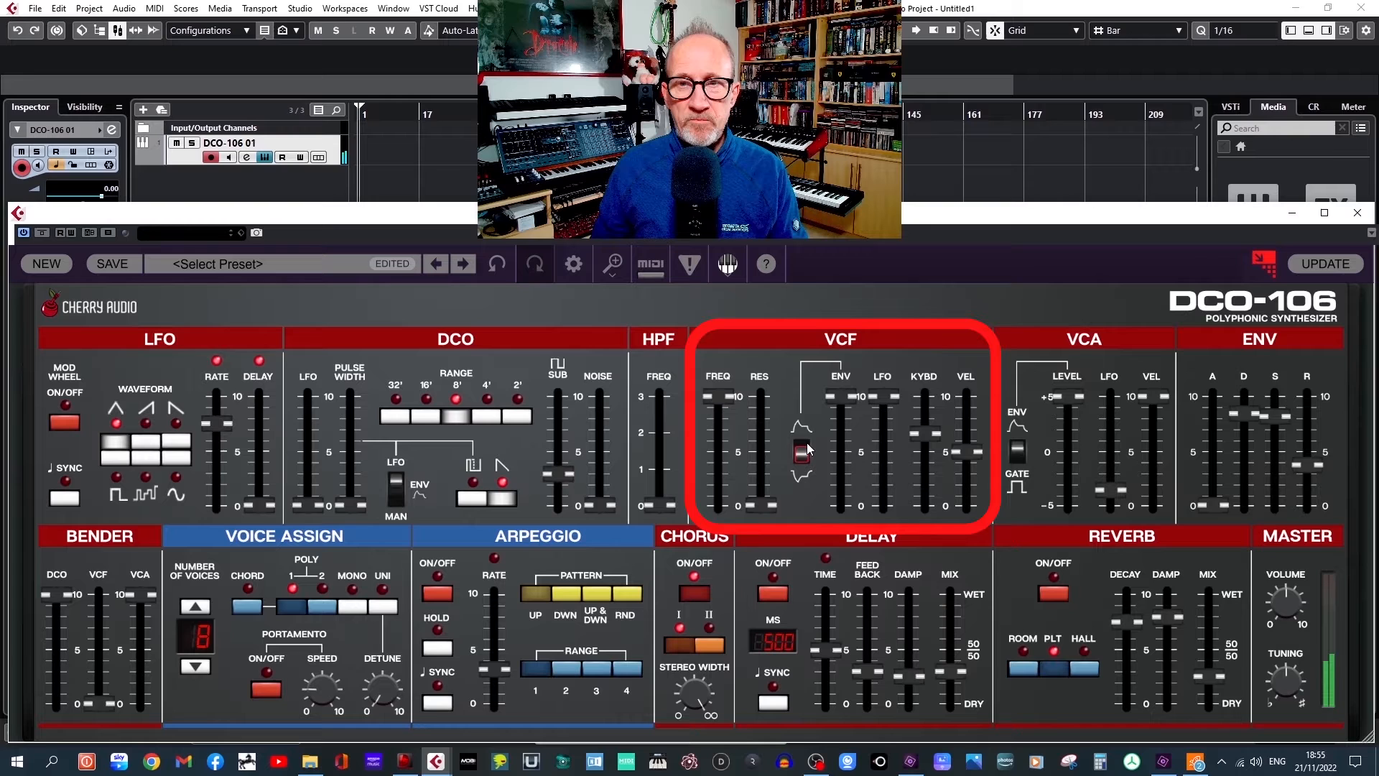
double_click(840, 397)
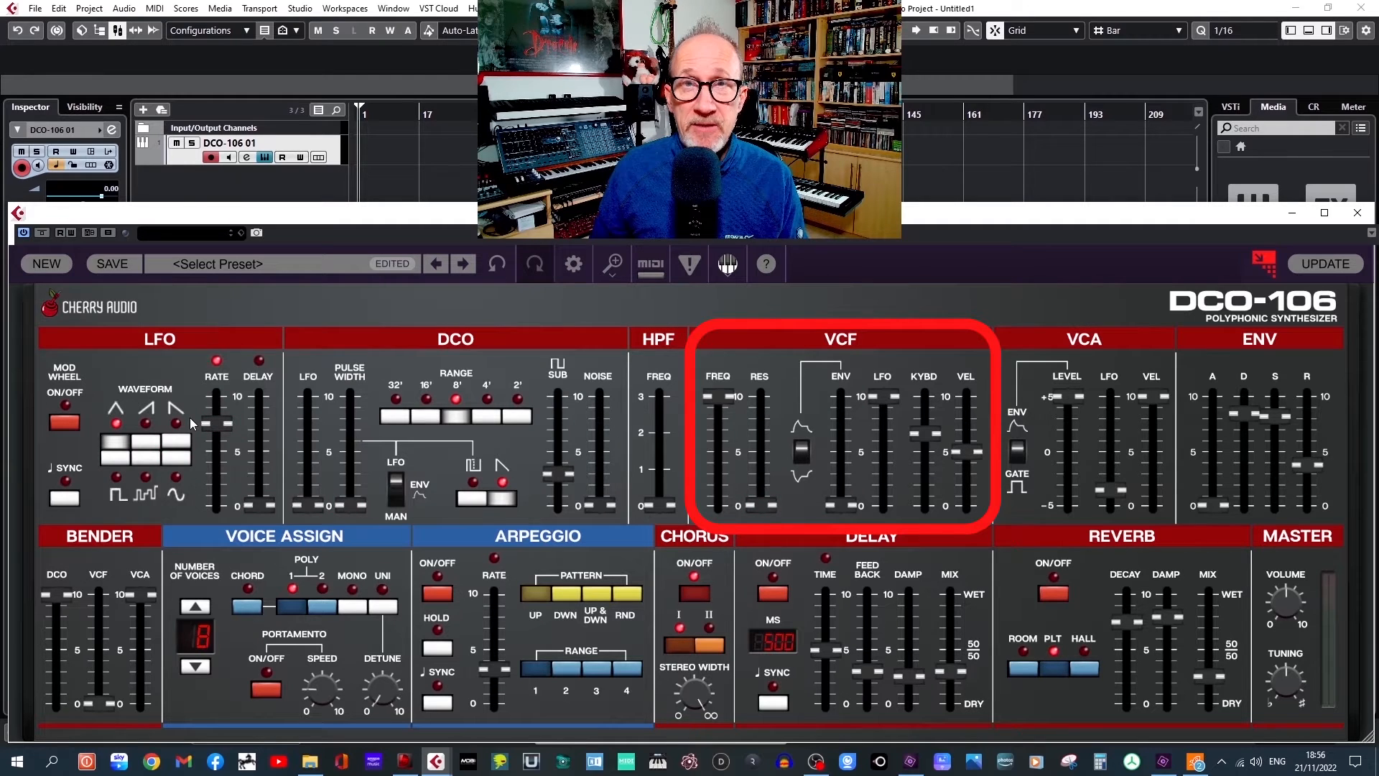
Lower the LFO rate to about 5 and bring the VCF's LFO amount down to 0%.
mouse_move(217, 428)
drag(216, 424, 216, 449)
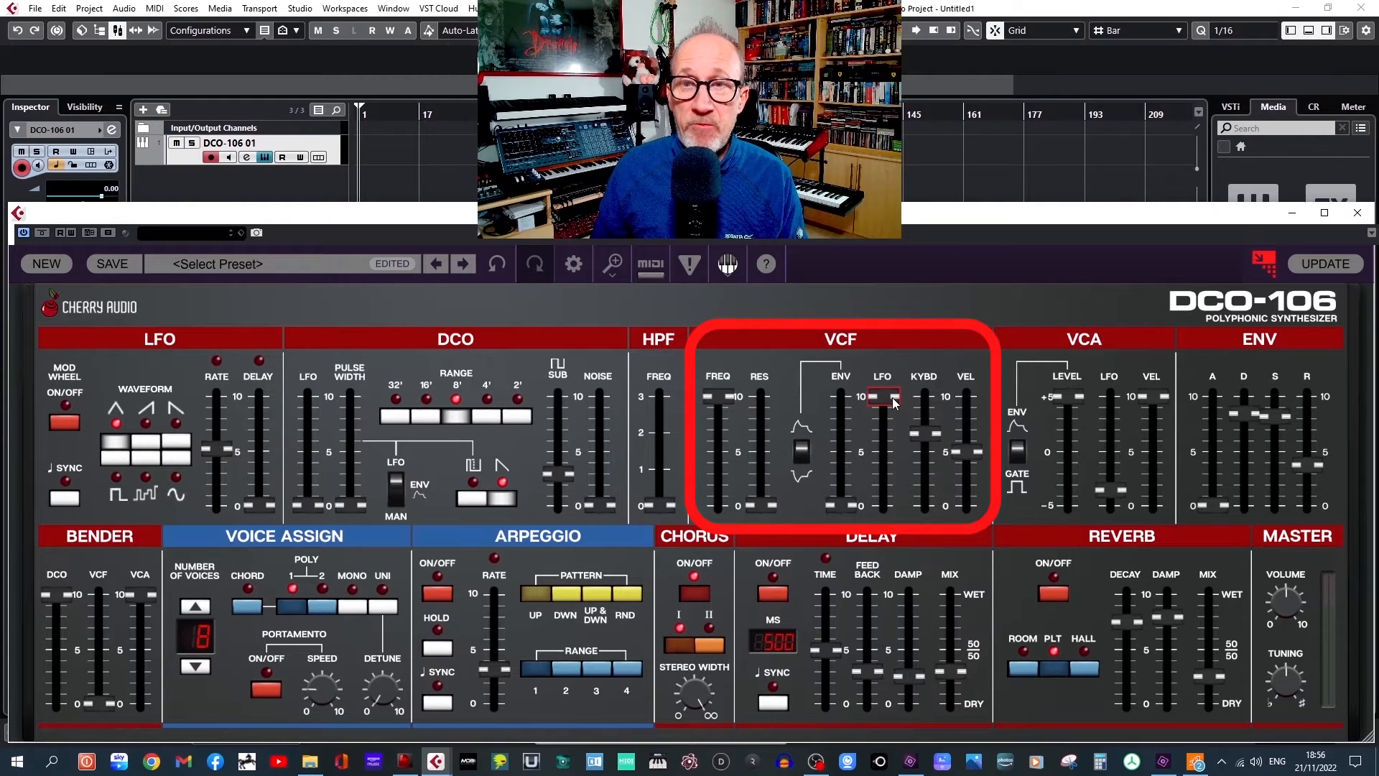
mouse_move(893, 402)
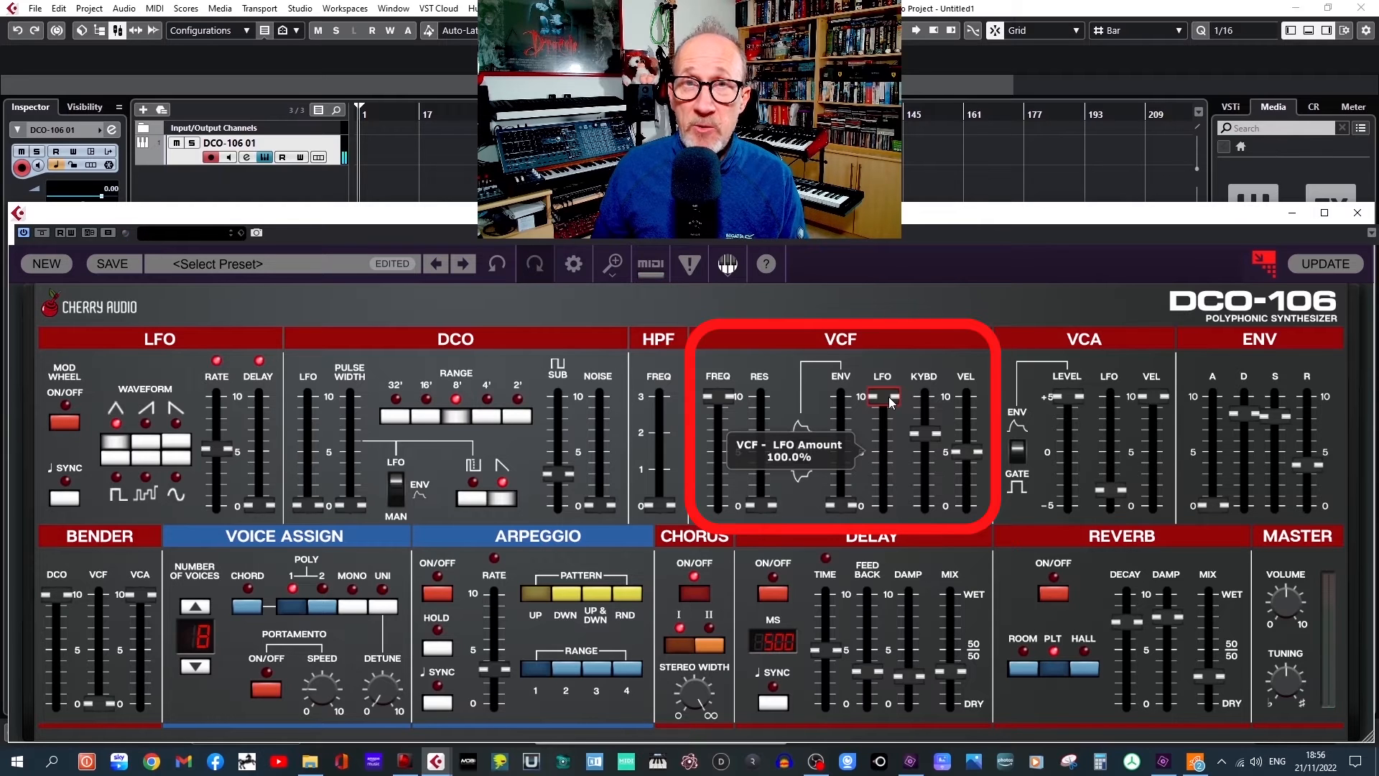
drag(890, 402, 896, 506)
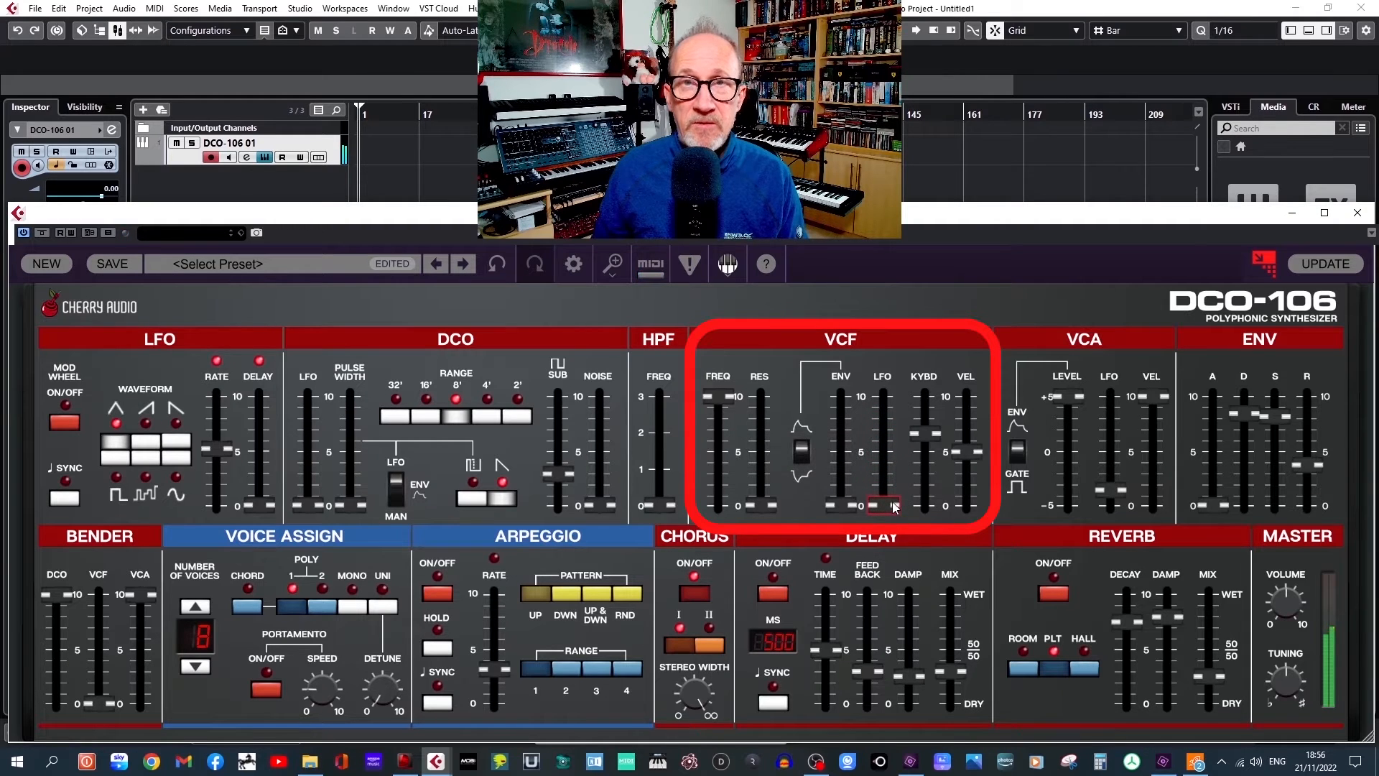
mouse_move(883, 475)
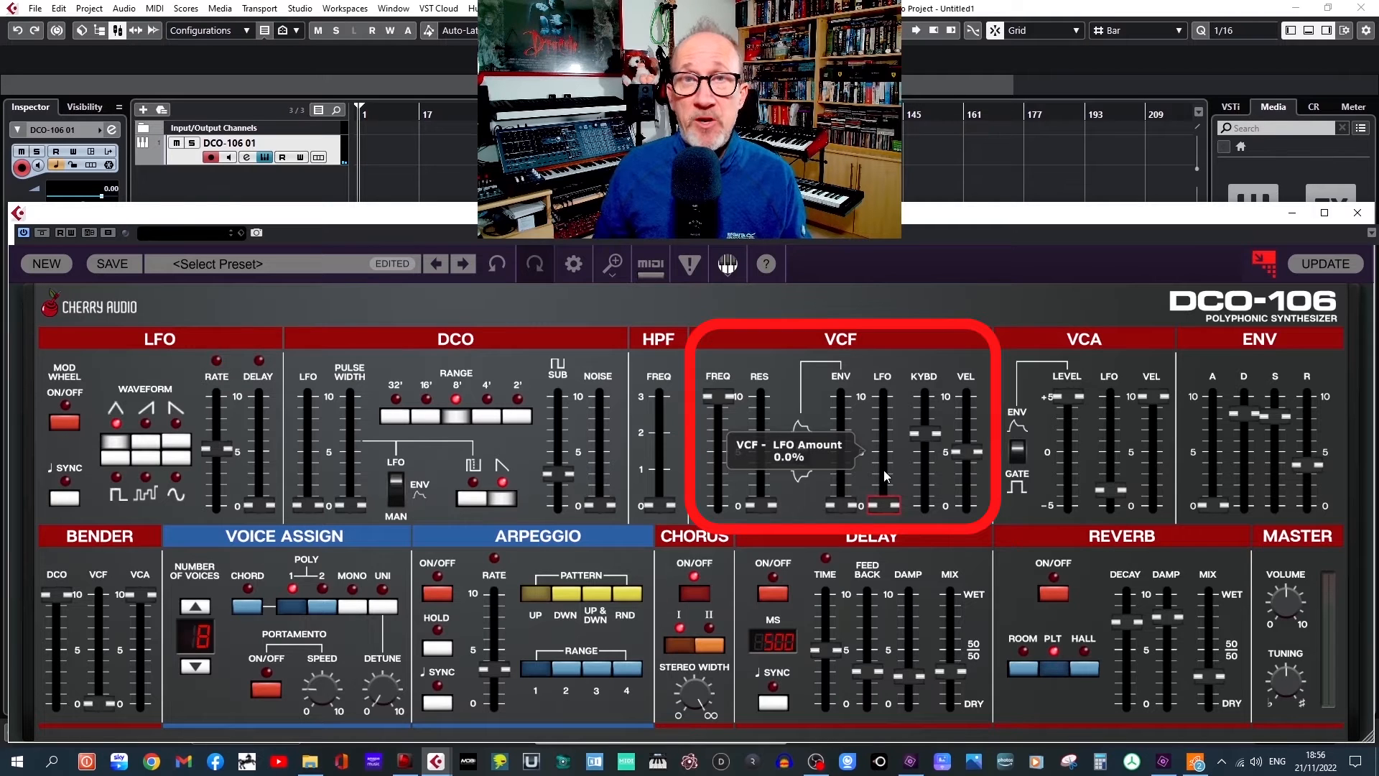
mouse_move(928, 443)
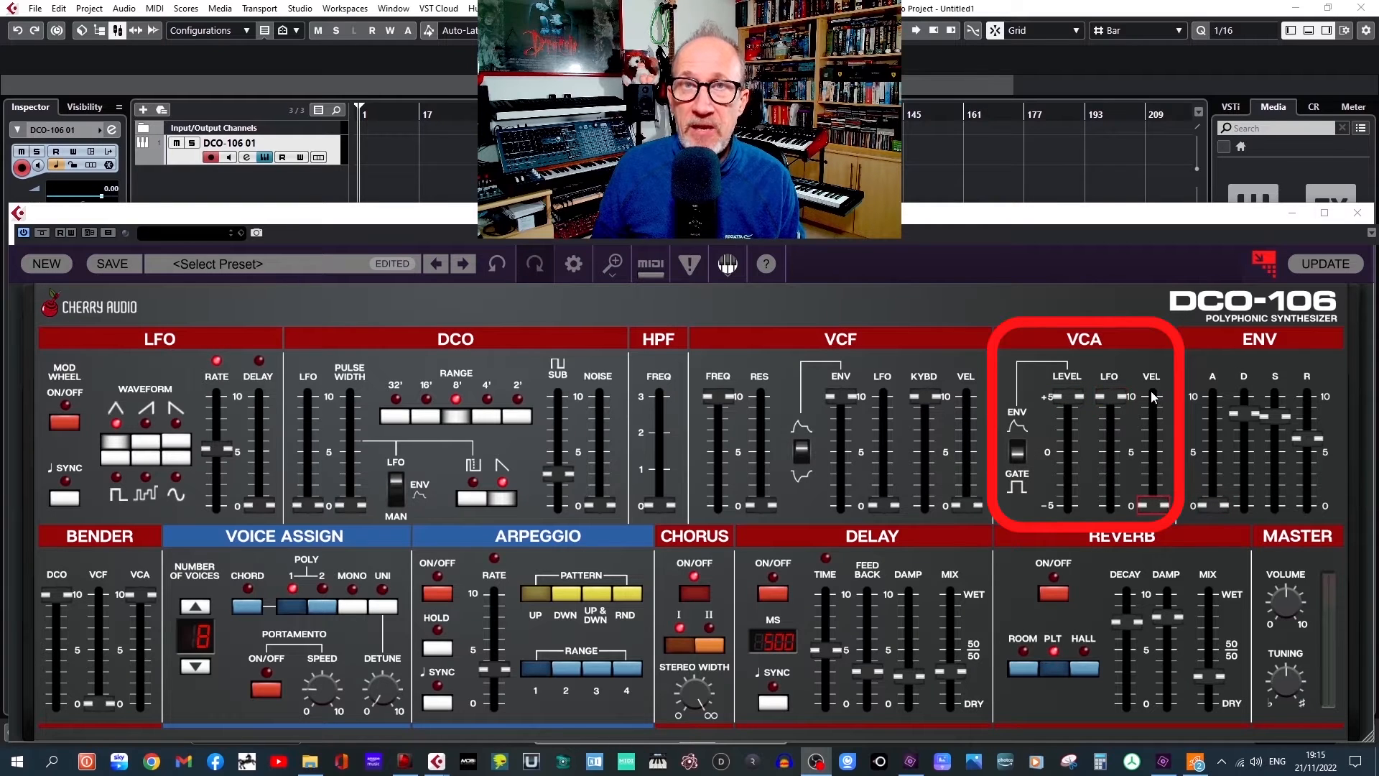
Sweep the VCA level and return it to +10 dB, and sweep the VCA's LFO amount, ending at 0%.
mouse_move(1151, 398)
mouse_move(1077, 400)
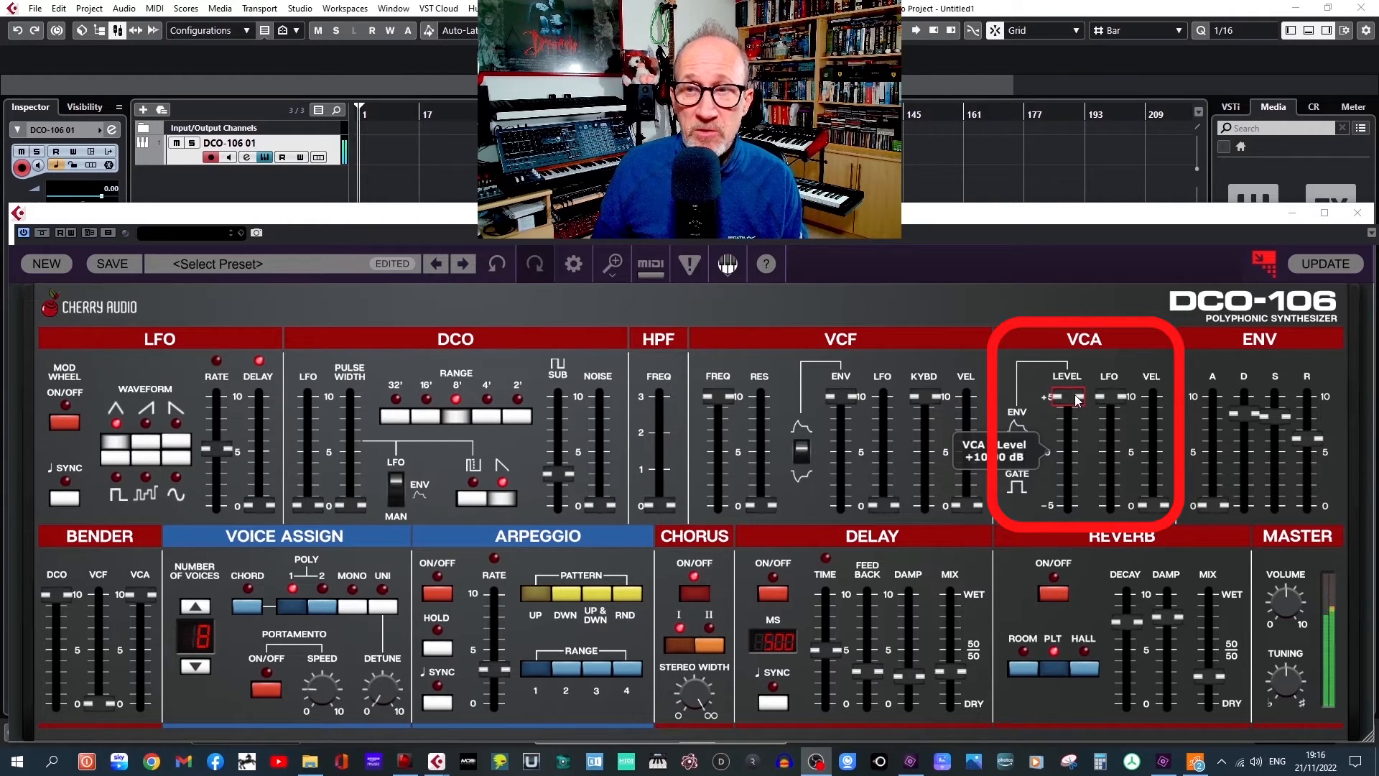
mouse_move(1078, 400)
mouse_down()
mouse_move(1070, 503)
mouse_move(1075, 364)
mouse_move(1077, 500)
mouse_move(1075, 396)
mouse_up()
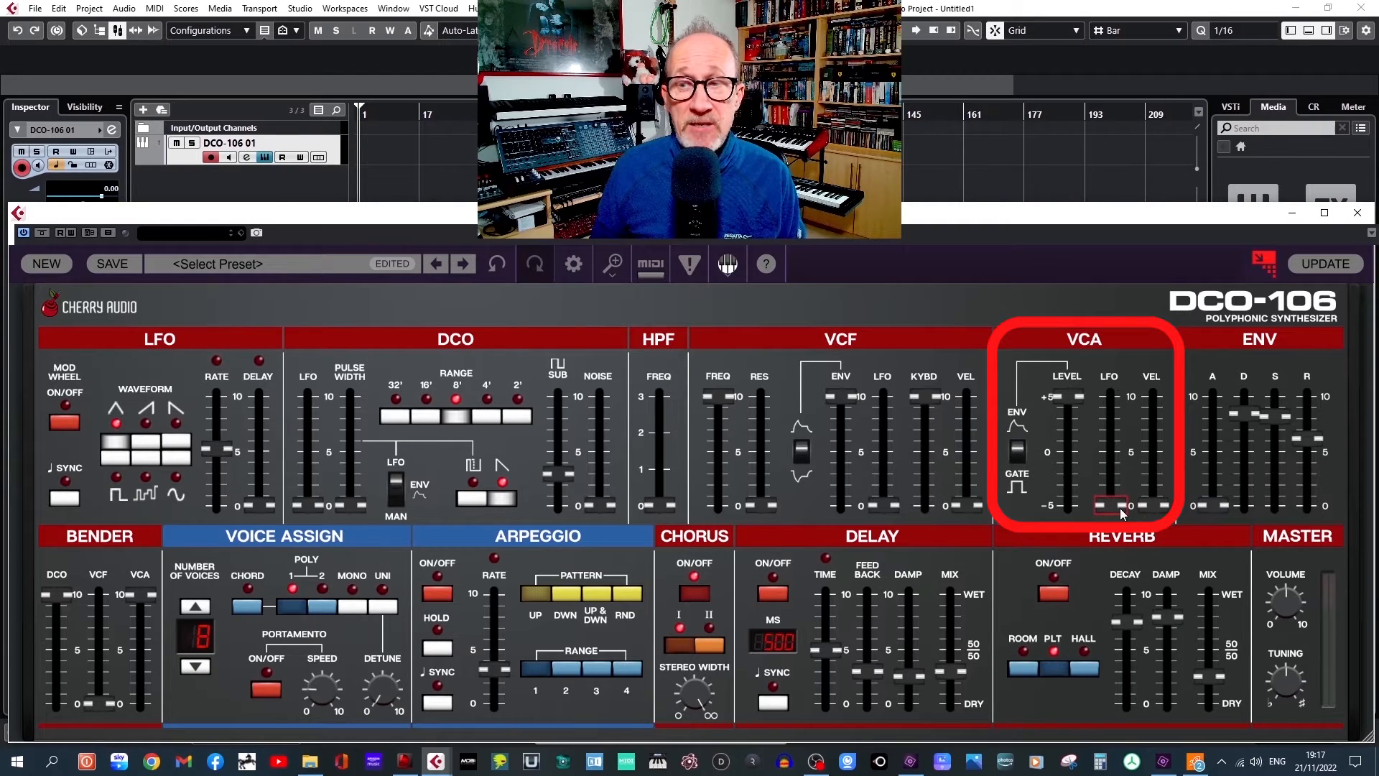
mouse_move(1119, 506)
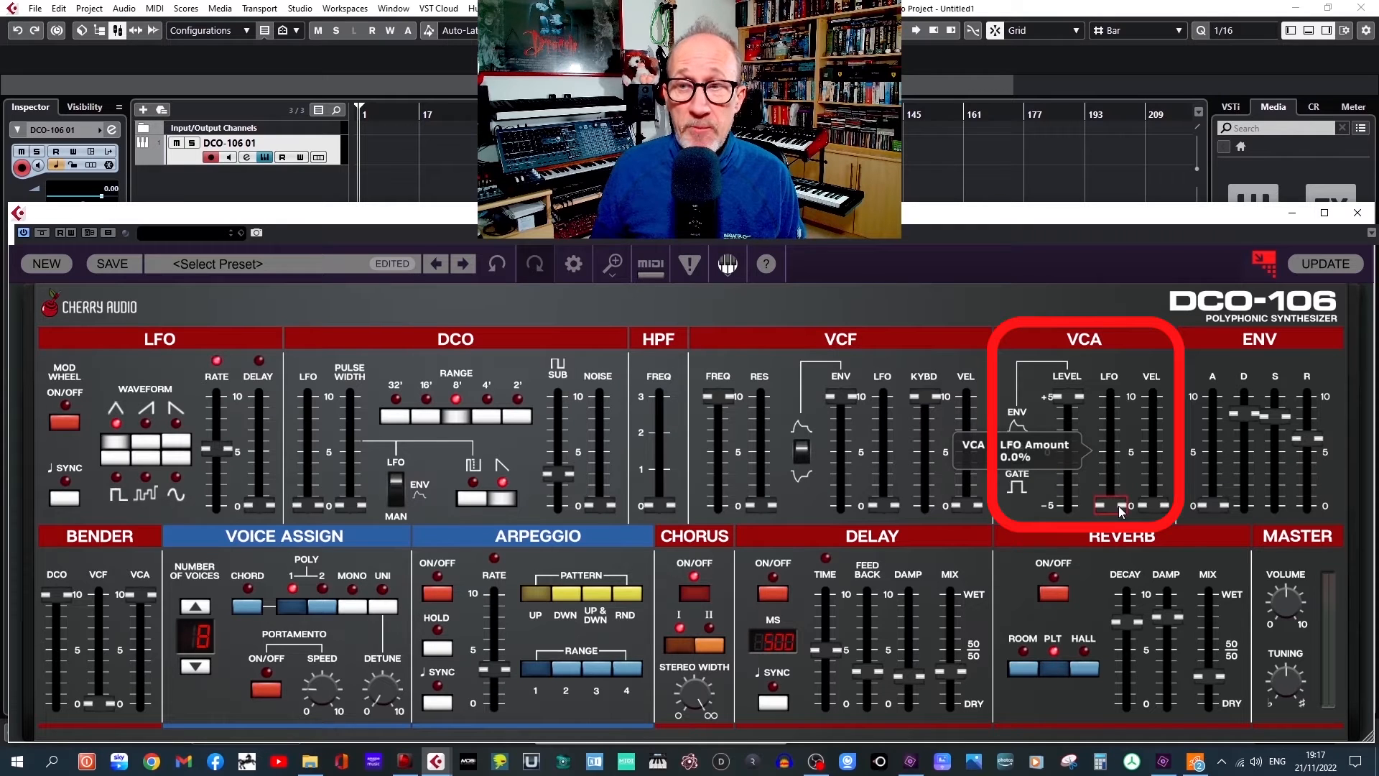
drag(1120, 509, 1138, 538)
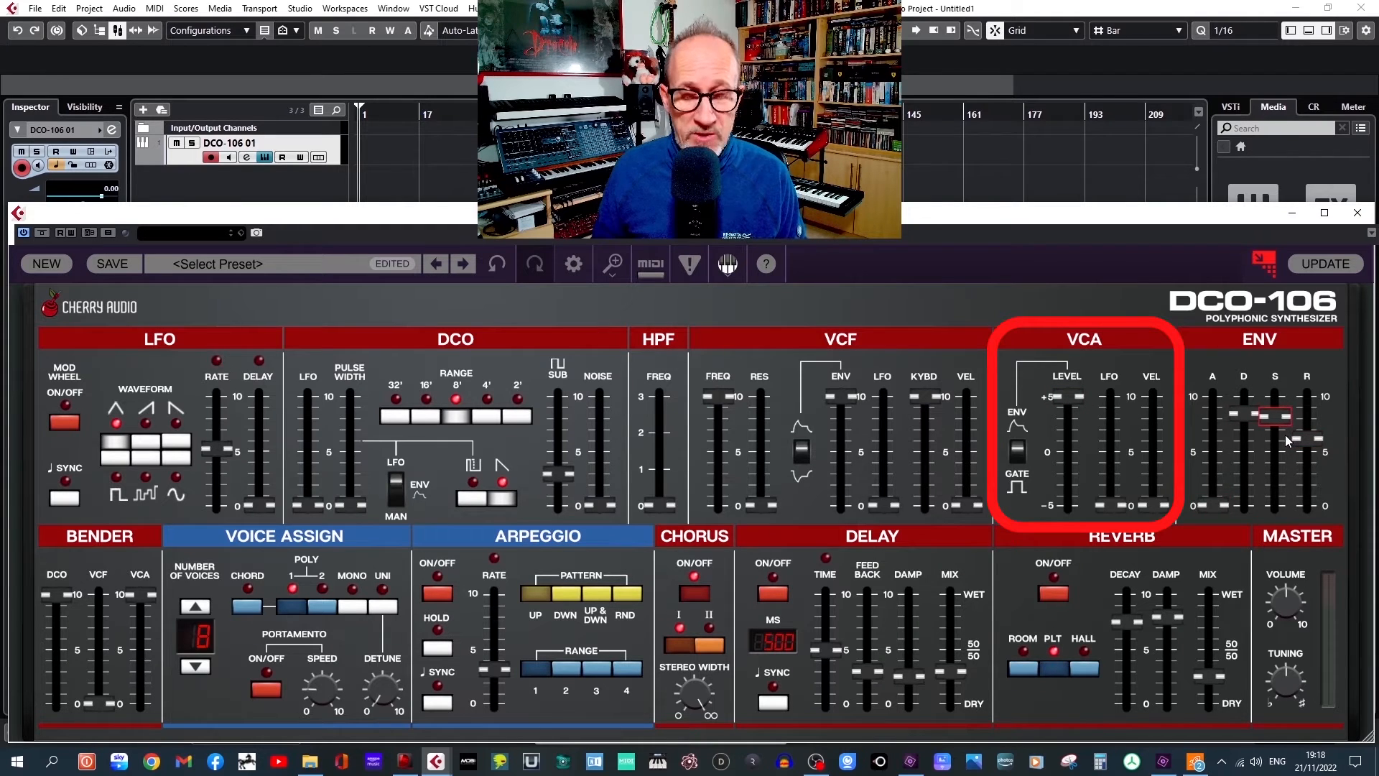
Audition the envelope's attack at its 1.5 ms minimum and raise it to about 6.5 on the scale.
mouse_move(1285, 434)
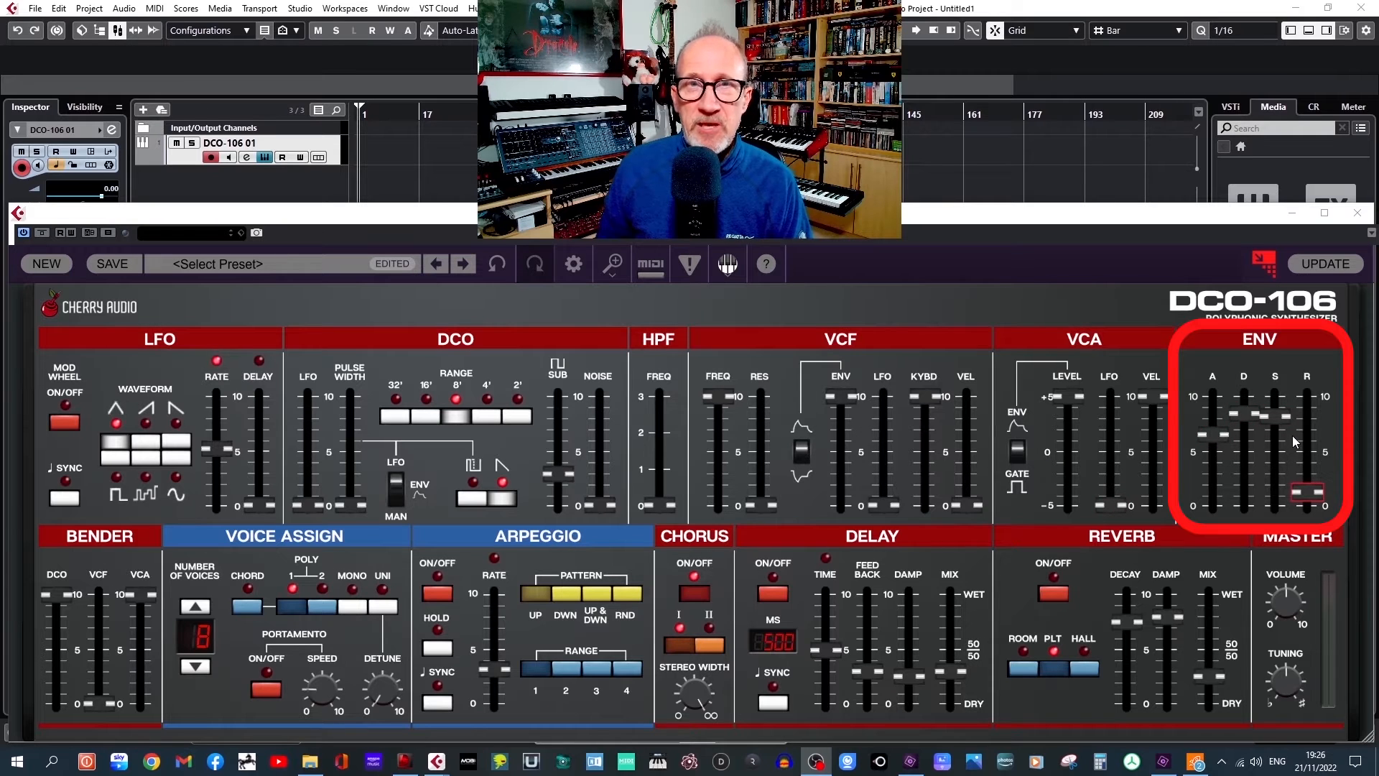
mouse_move(1293, 440)
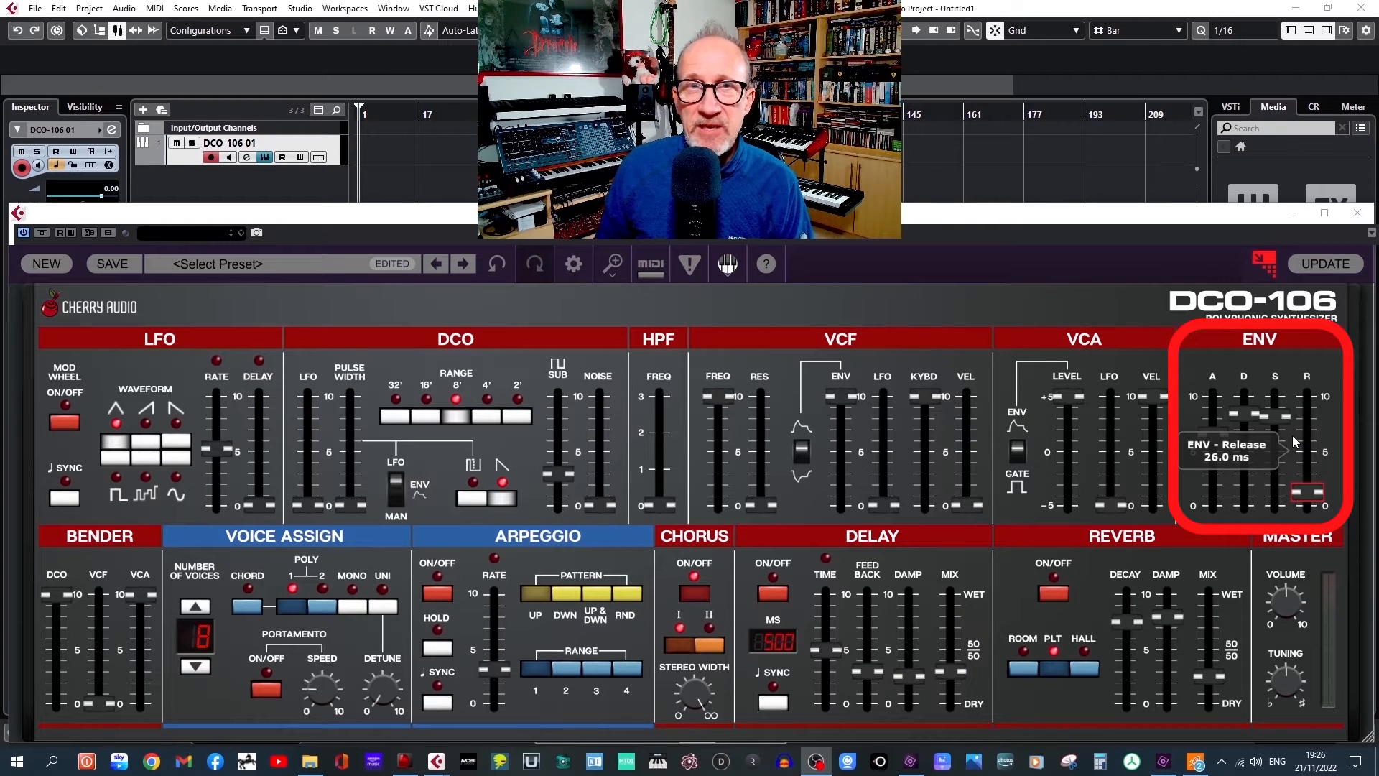
drag(1217, 433, 1215, 538)
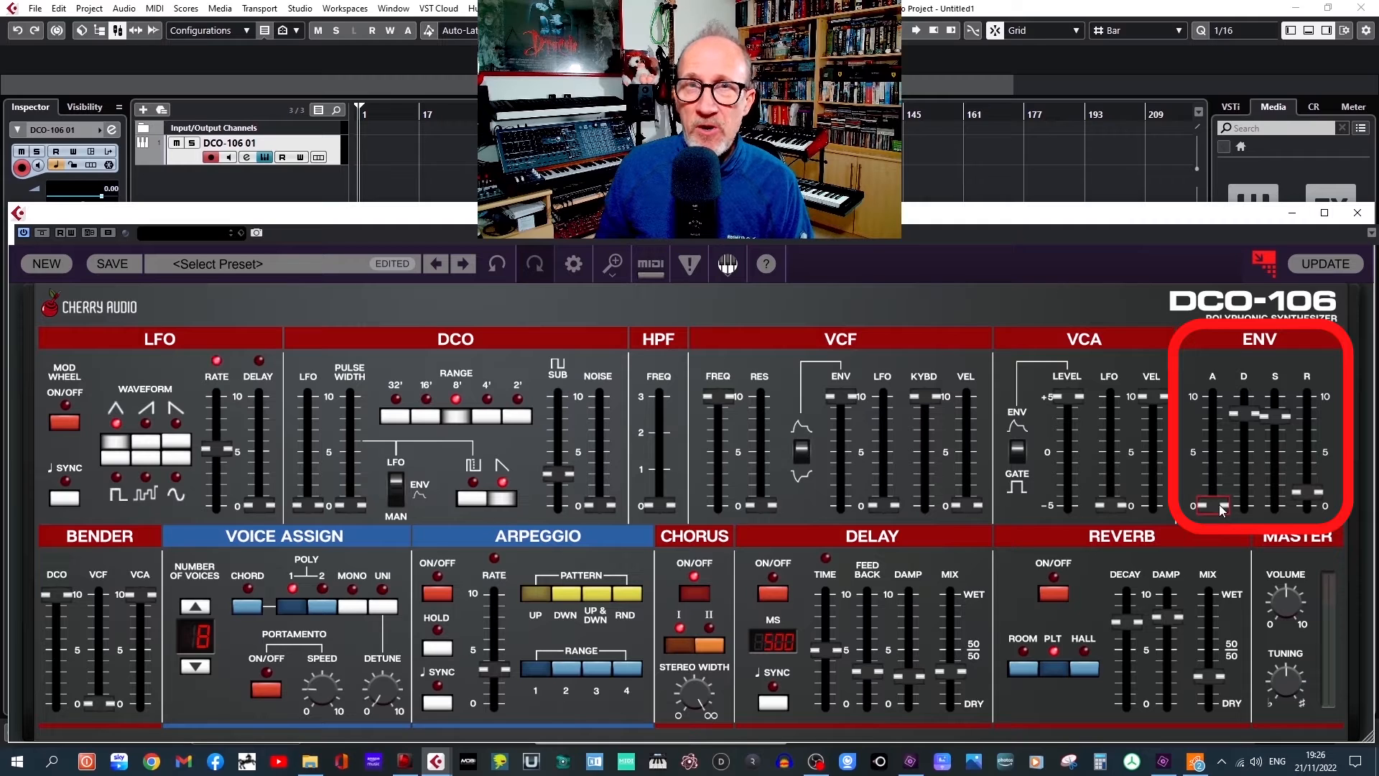
mouse_move(1219, 505)
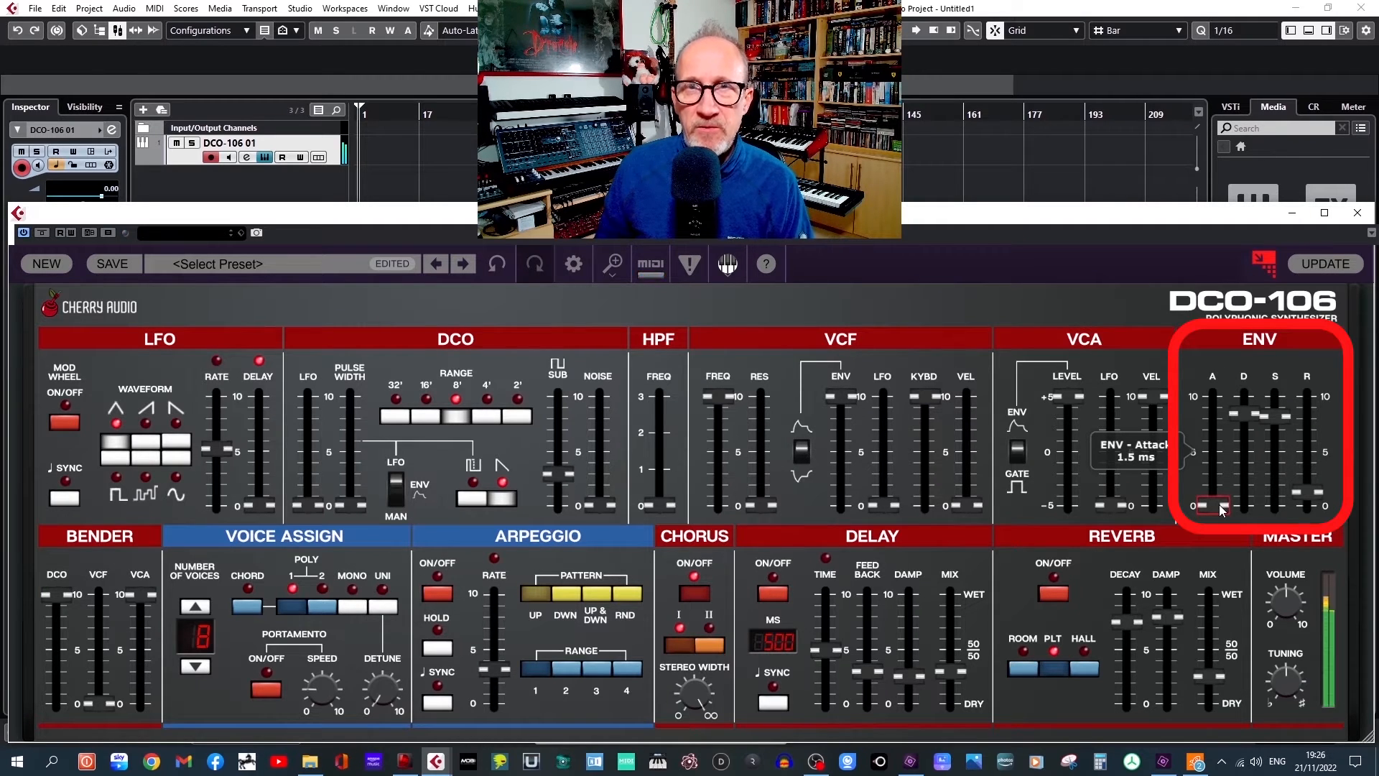
drag(1221, 507, 1224, 433)
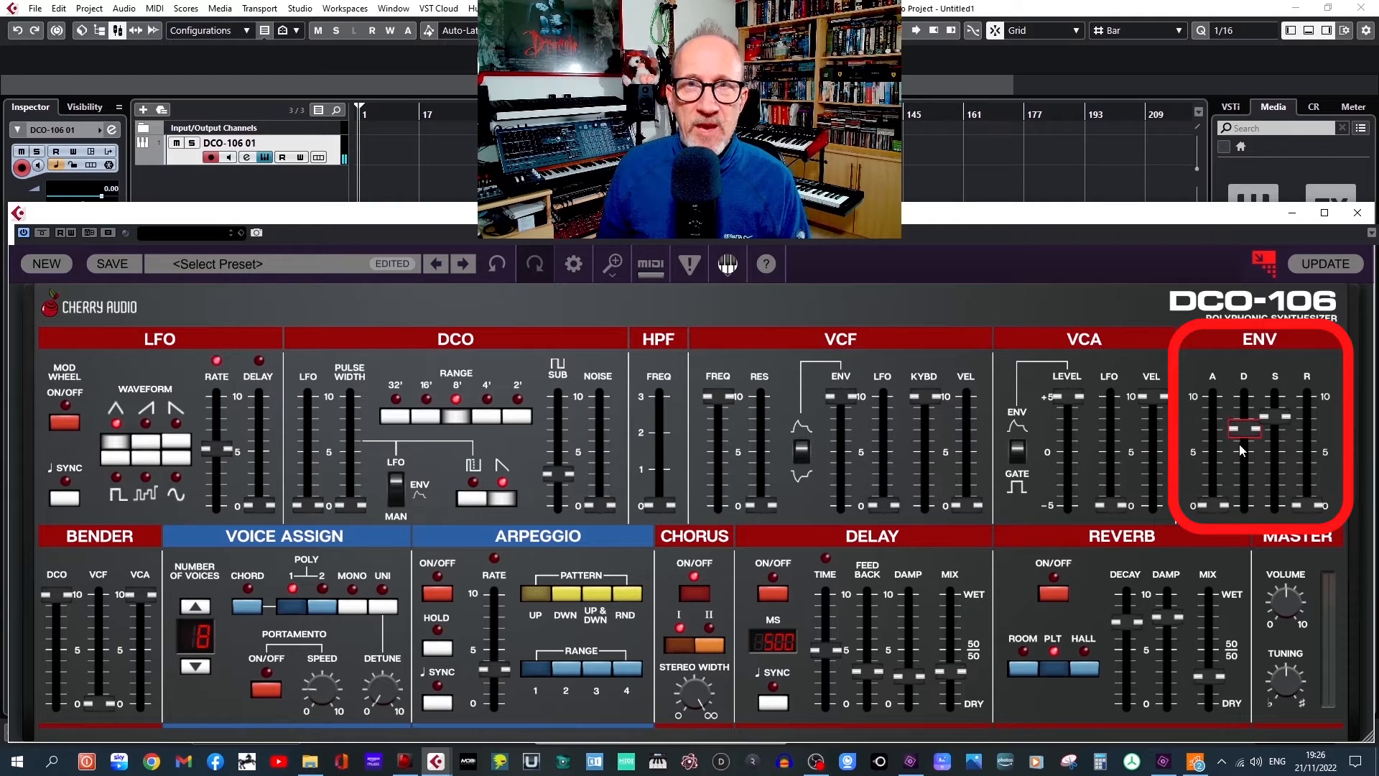
Raise the envelope's release into the upper part of its range.
mouse_move(1246, 449)
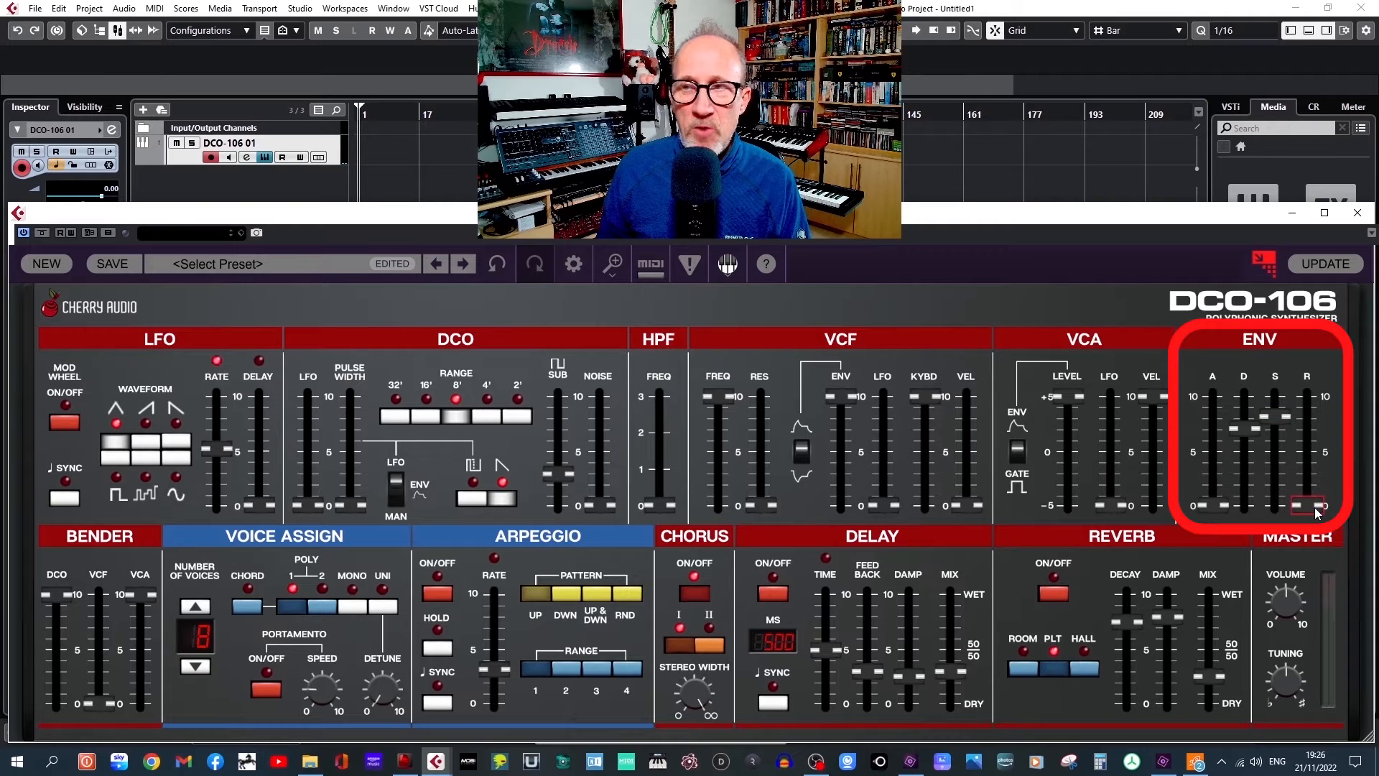
mouse_move(1318, 512)
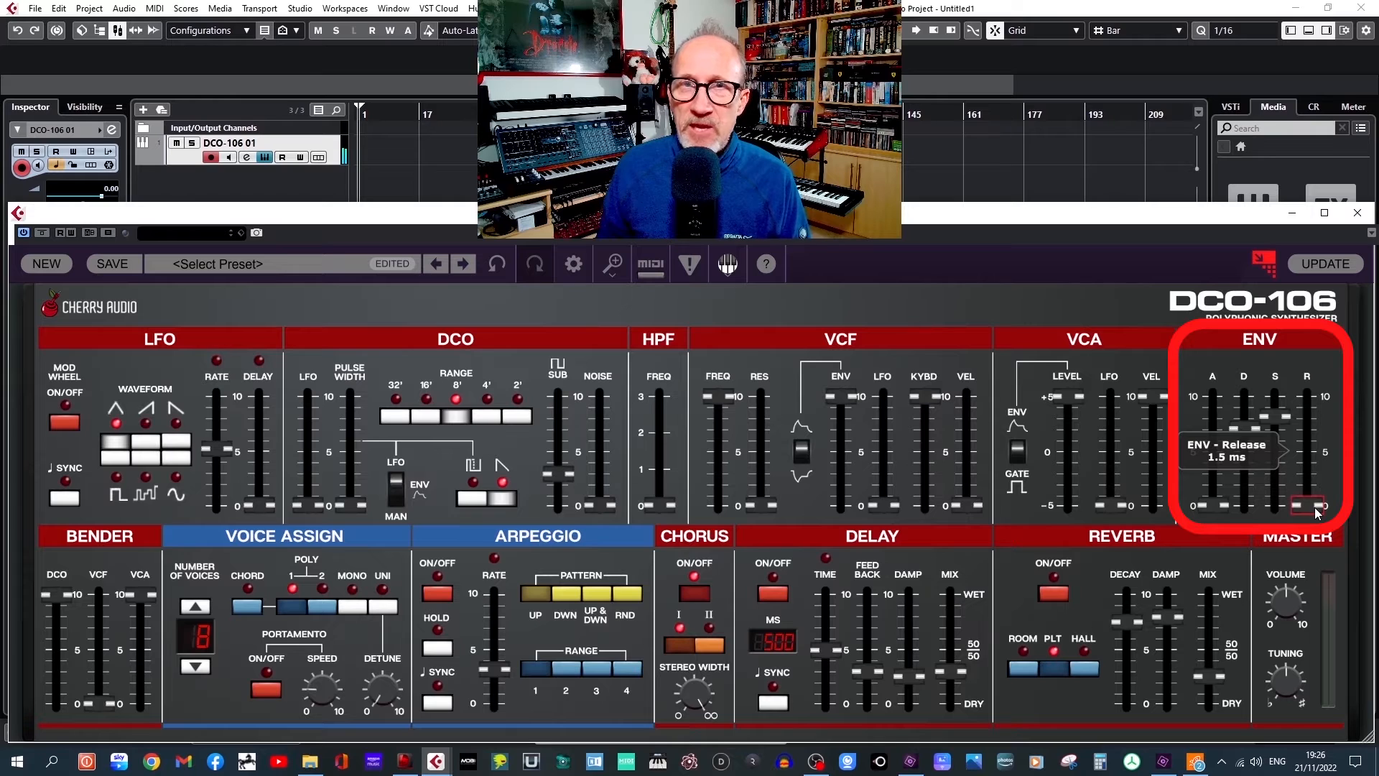
drag(1320, 494, 1334, 412)
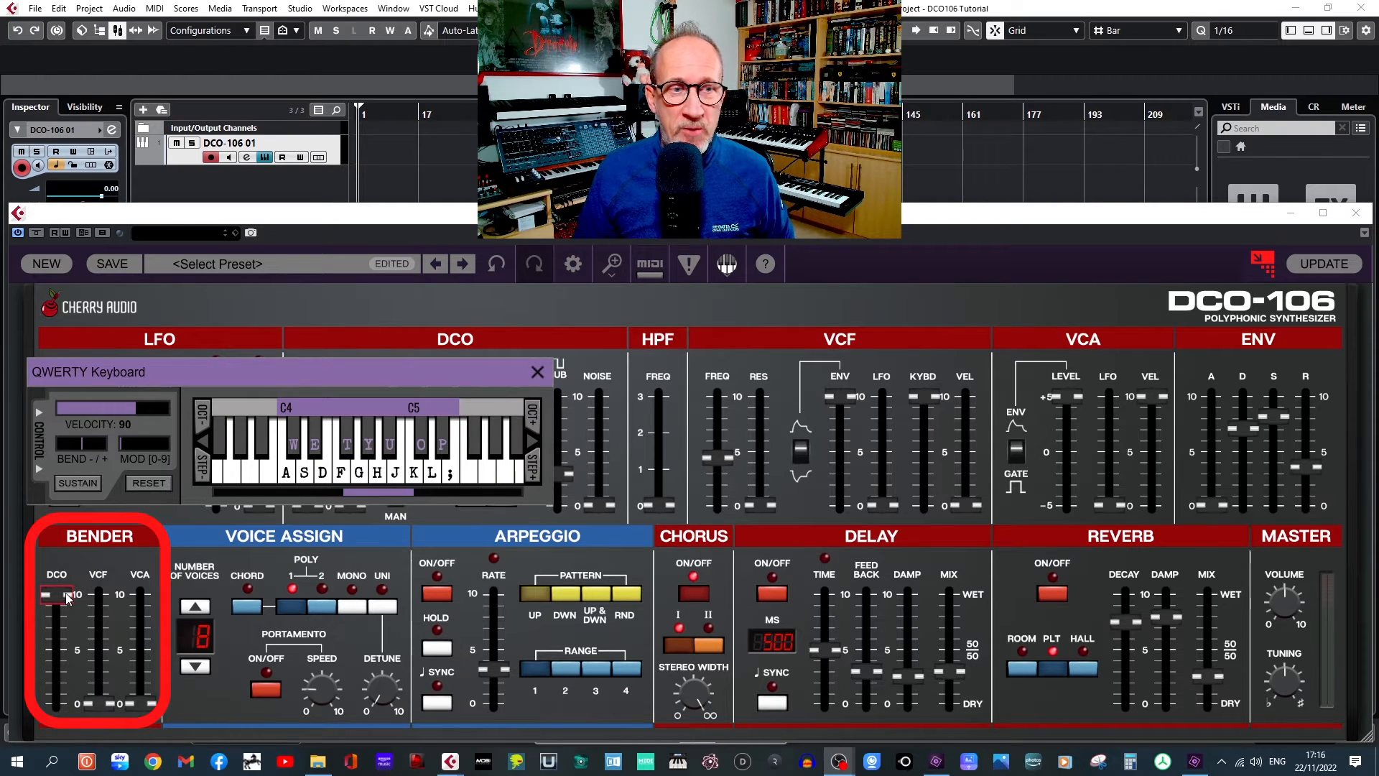
Play C4 on the QWERTY keyboard and bend it up and down with the Bender's DCO amount at maximum.
mouse_move(66, 596)
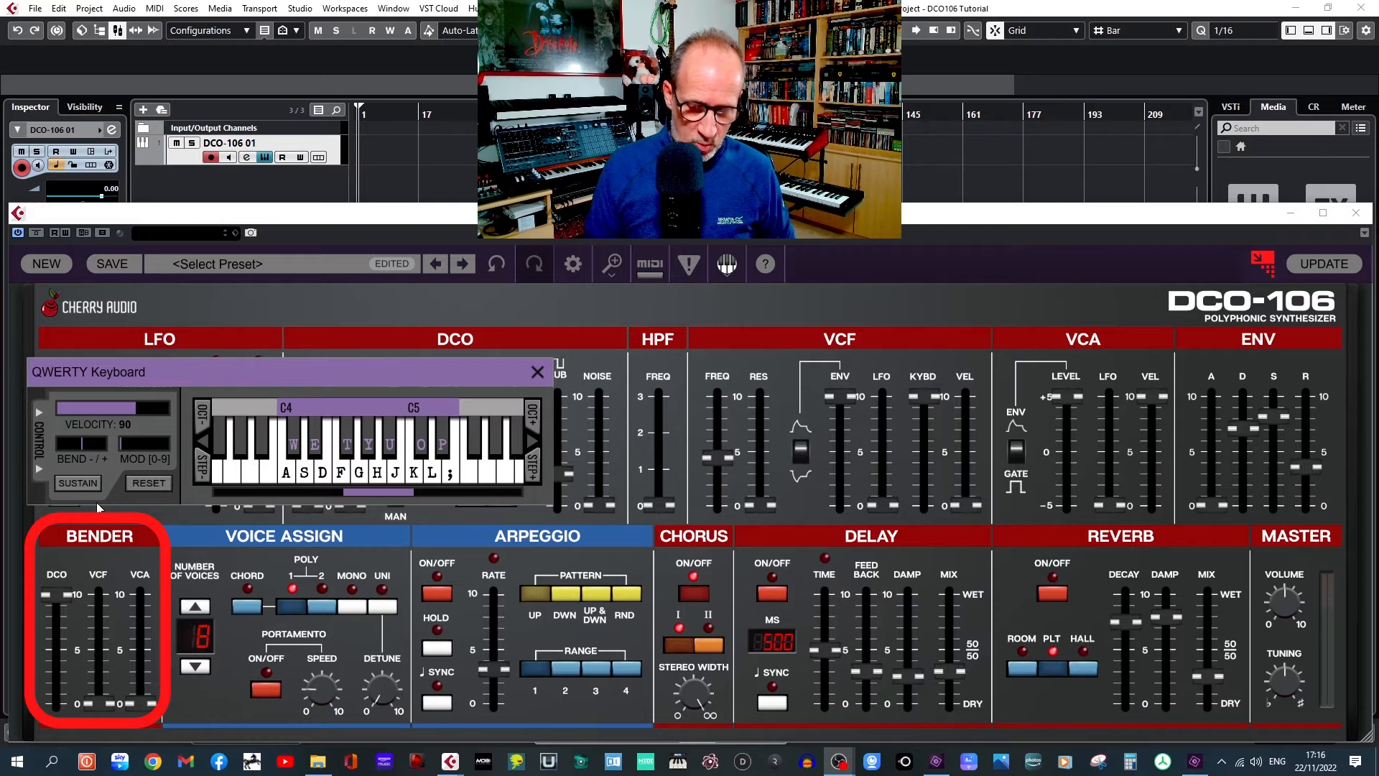
click(103, 449)
key(a)
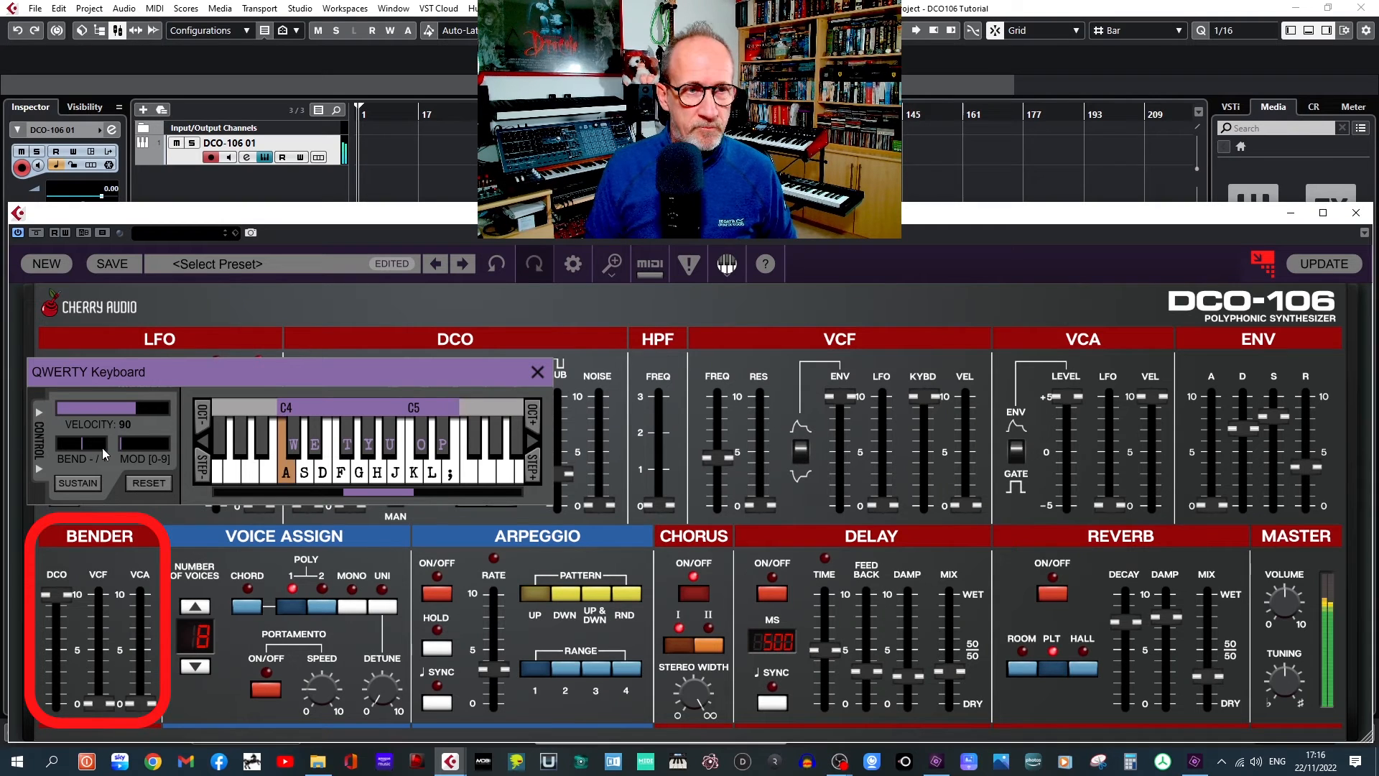
key(plus)
key(minus)
key(plus)
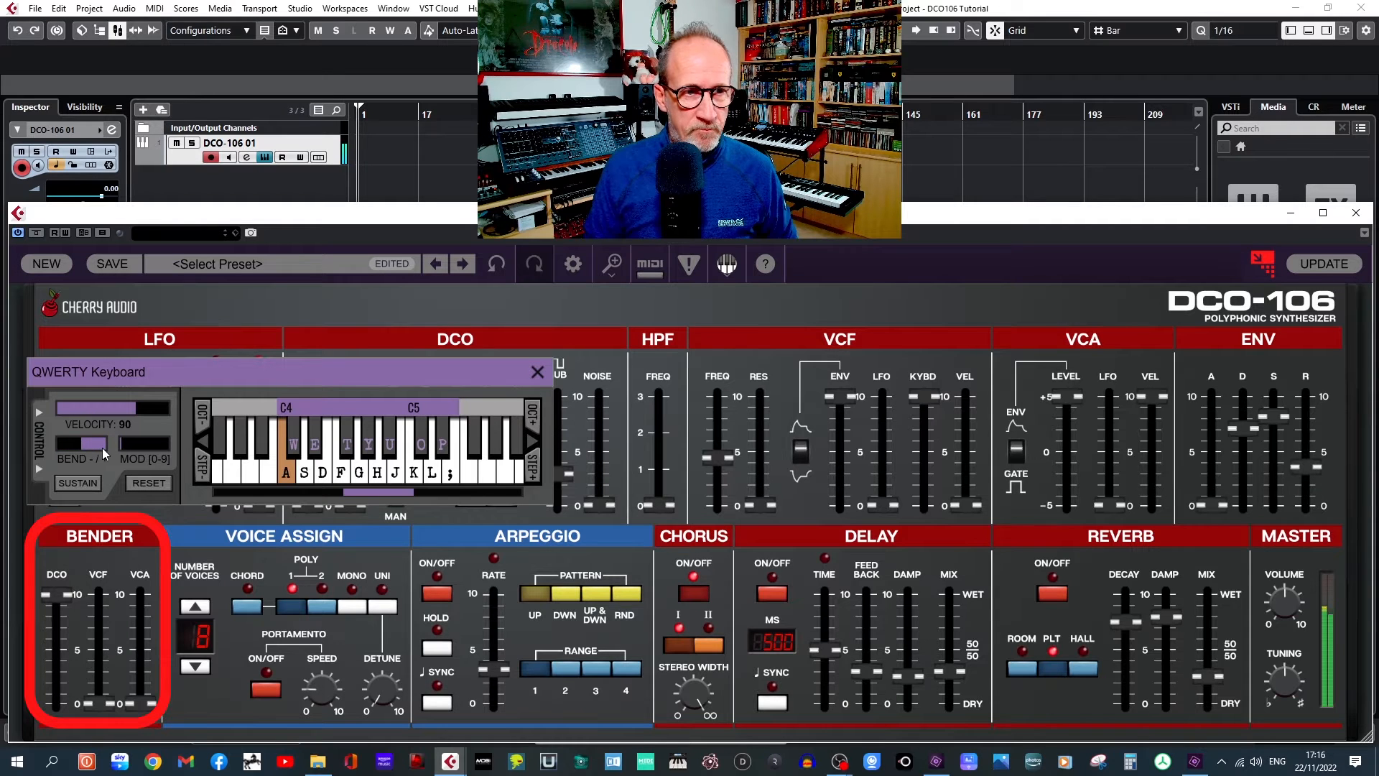
key(minus)
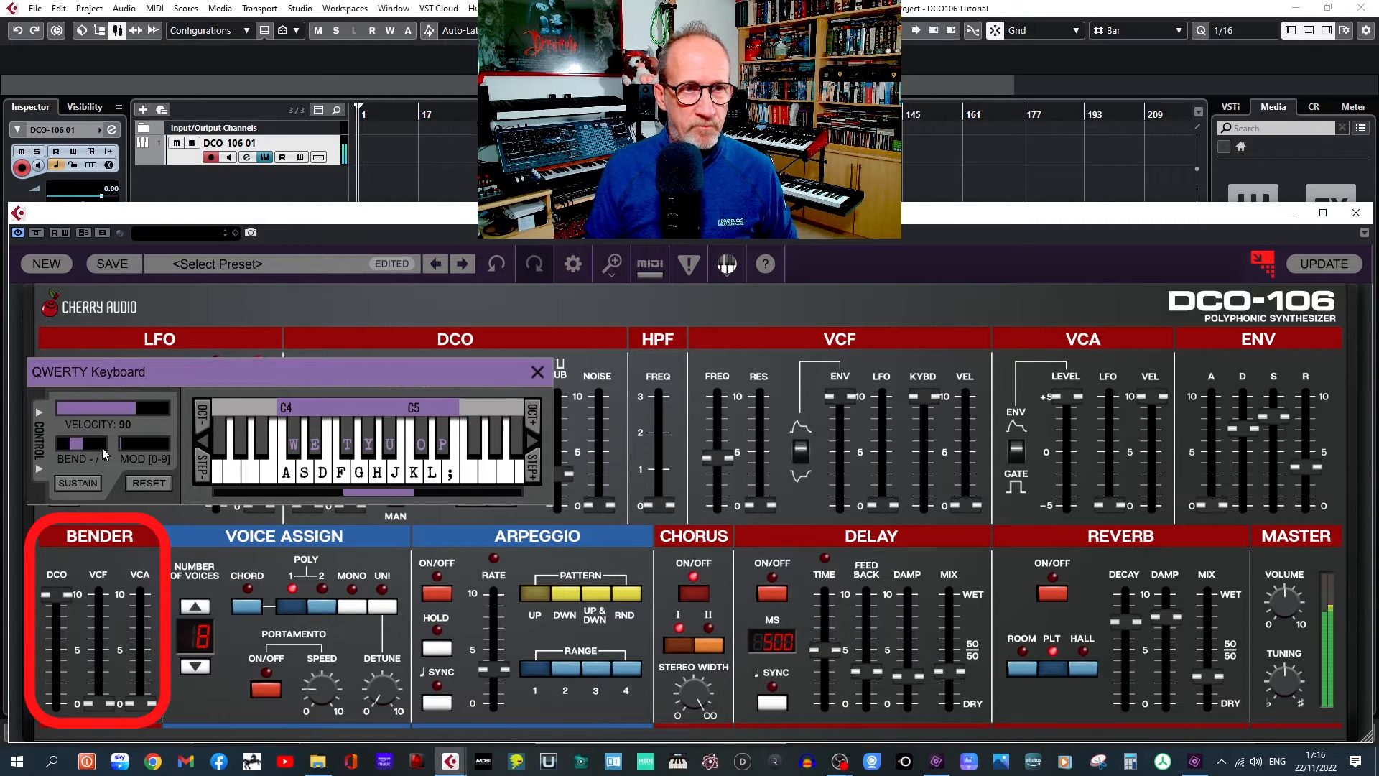
Lower the Bender's DCO amount to about 2 and audition downward and upward bends on C4.
mouse_move(67, 600)
drag(67, 600, 72, 683)
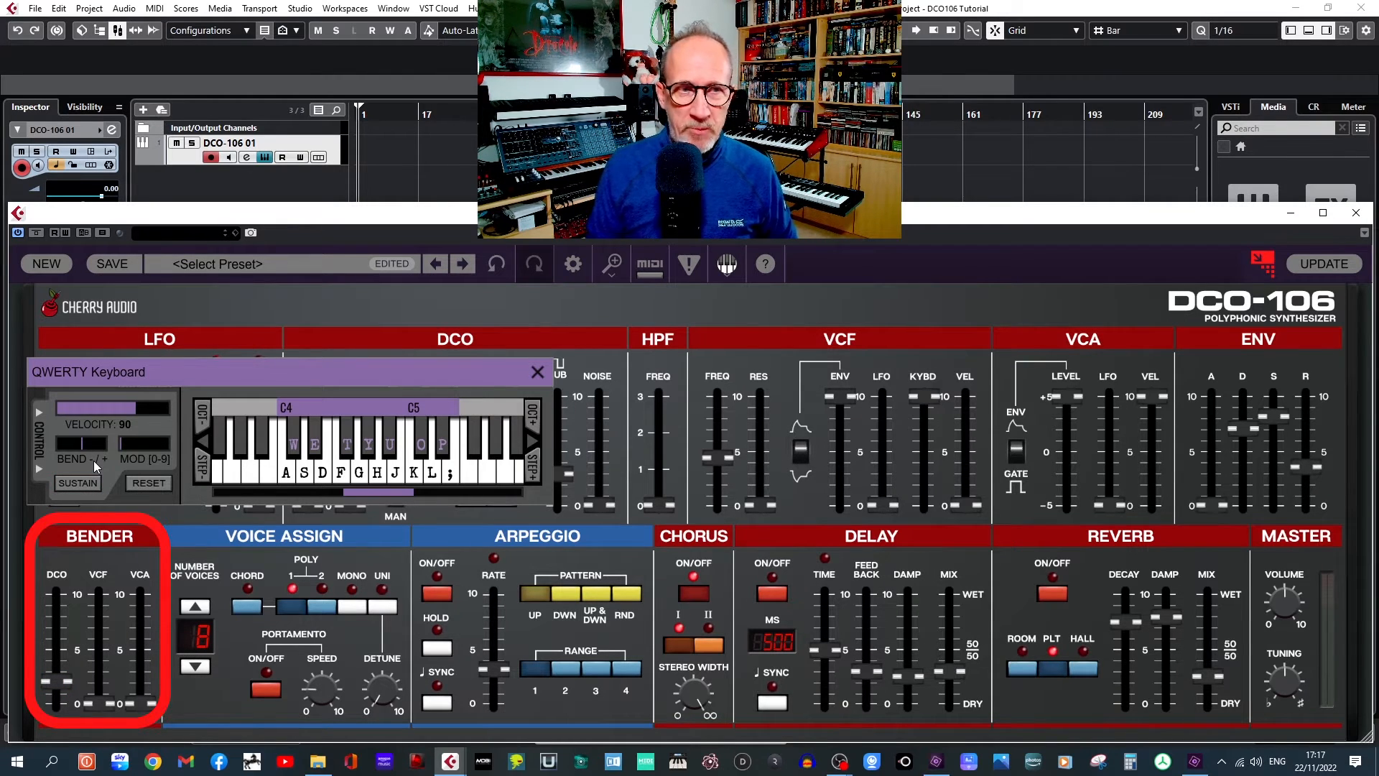
key(a)
key(minus)
key(equal)
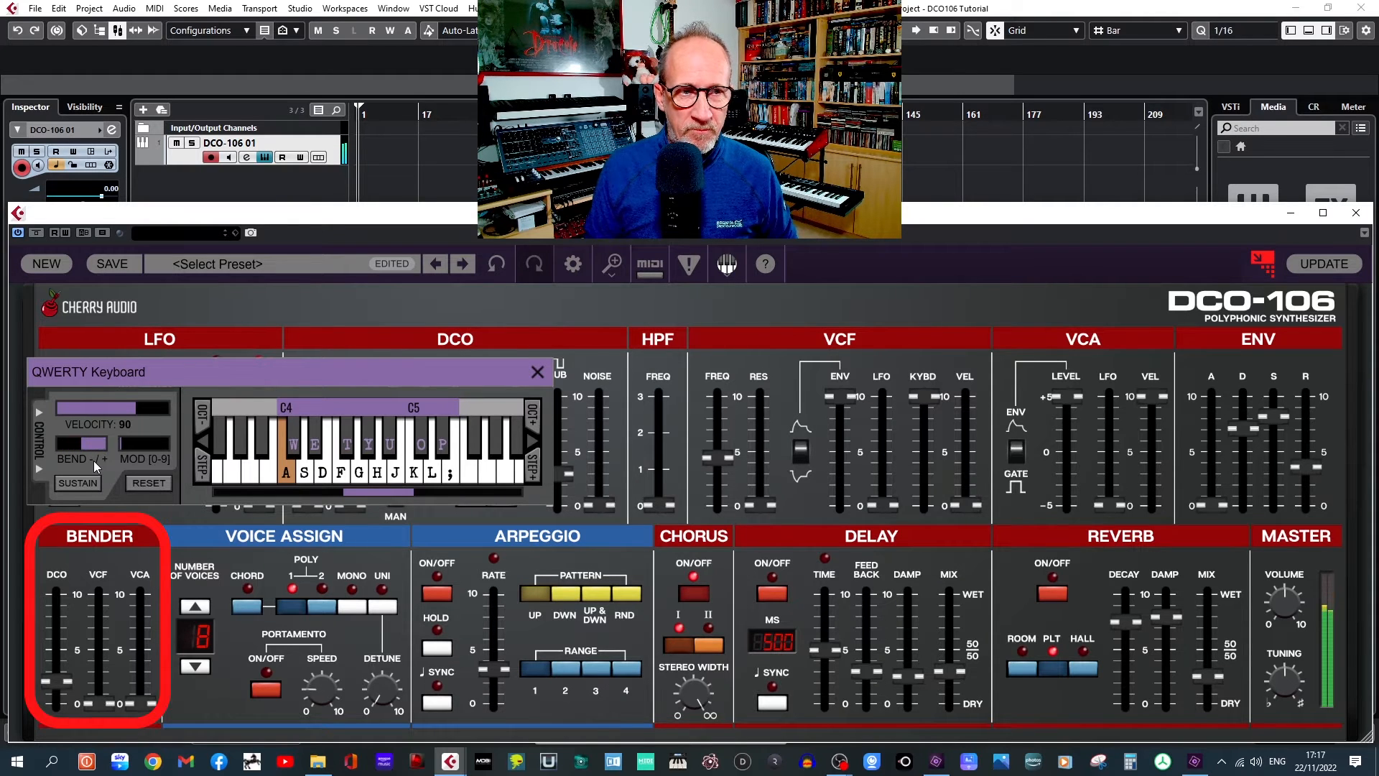
key(minus)
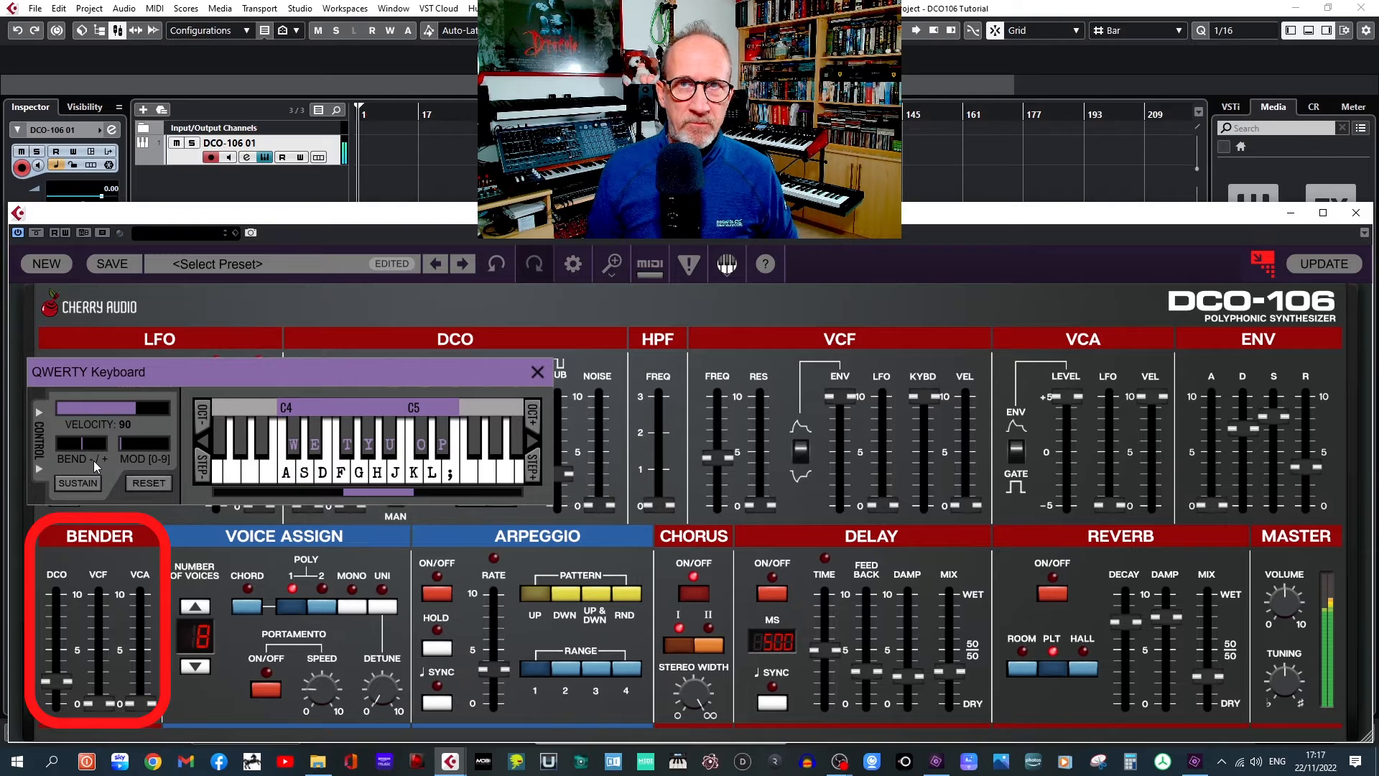
Set the Bender's DCO amount to 0 and its VCF amount to 100%, and audition downward bends on C4.
drag(99, 703, 115, 612)
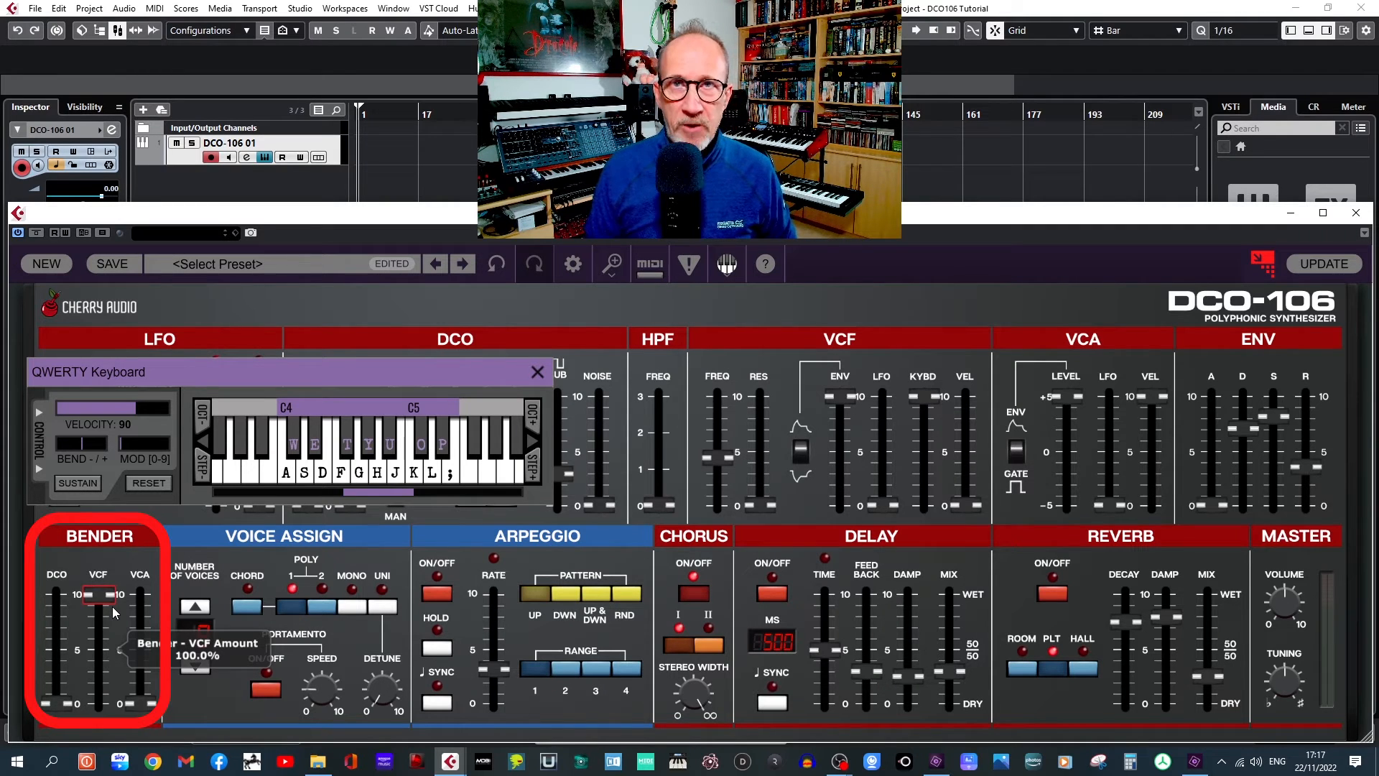
key(a)
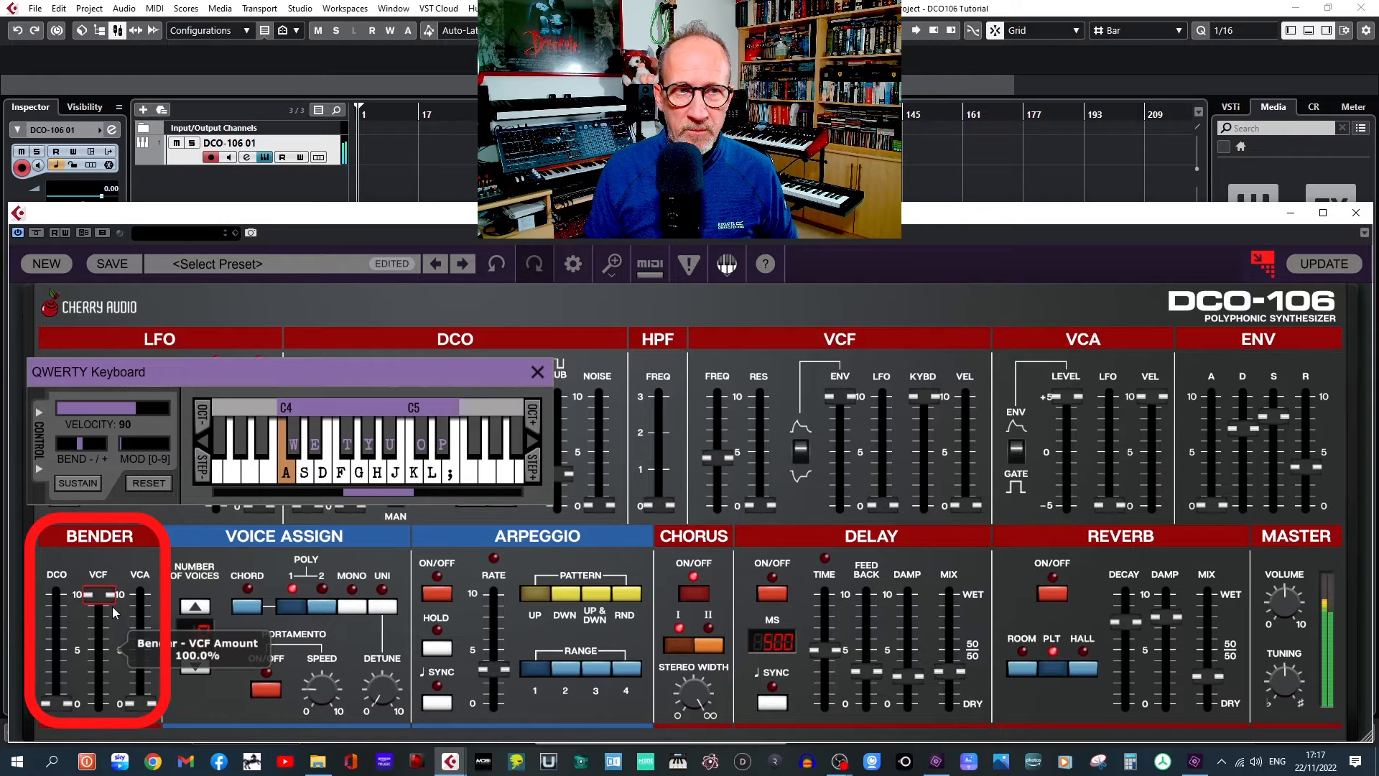
key(minus)
key(minus)
key(minus)
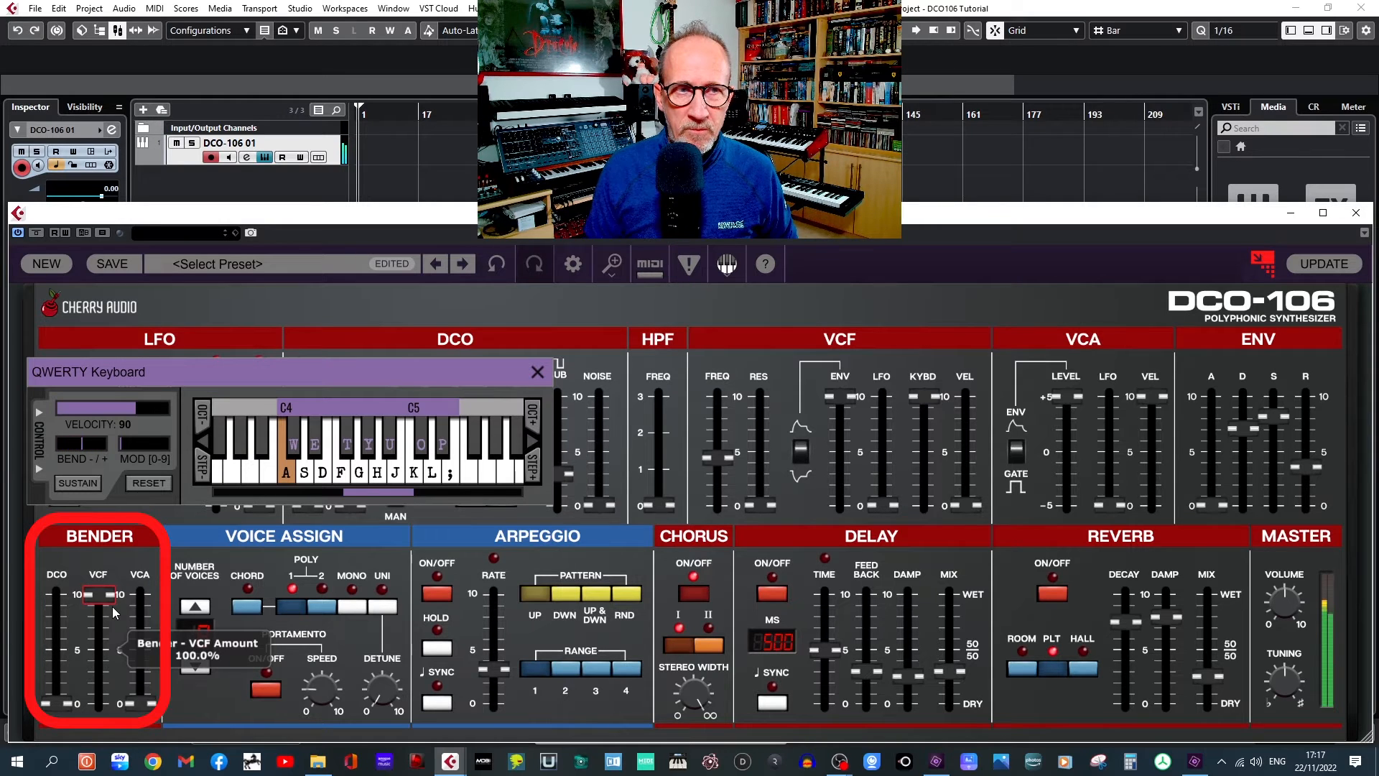
Repeat downward bends on C4 to audition the effect of the Bender settings.
key(minus)
key(minus)
key(minus)
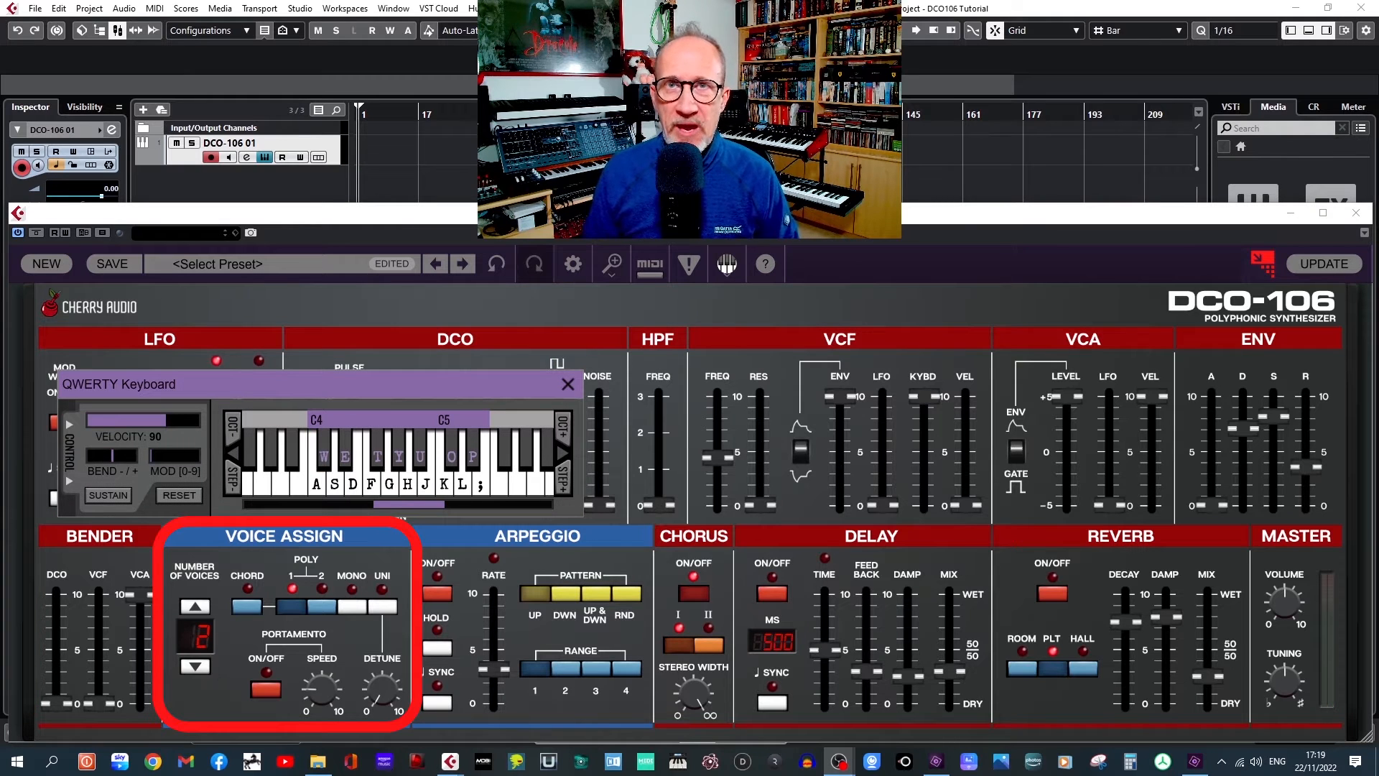
Set the number of voices to 16 and turn on Chord mode with a held chord.
click(195, 606)
click(194, 606)
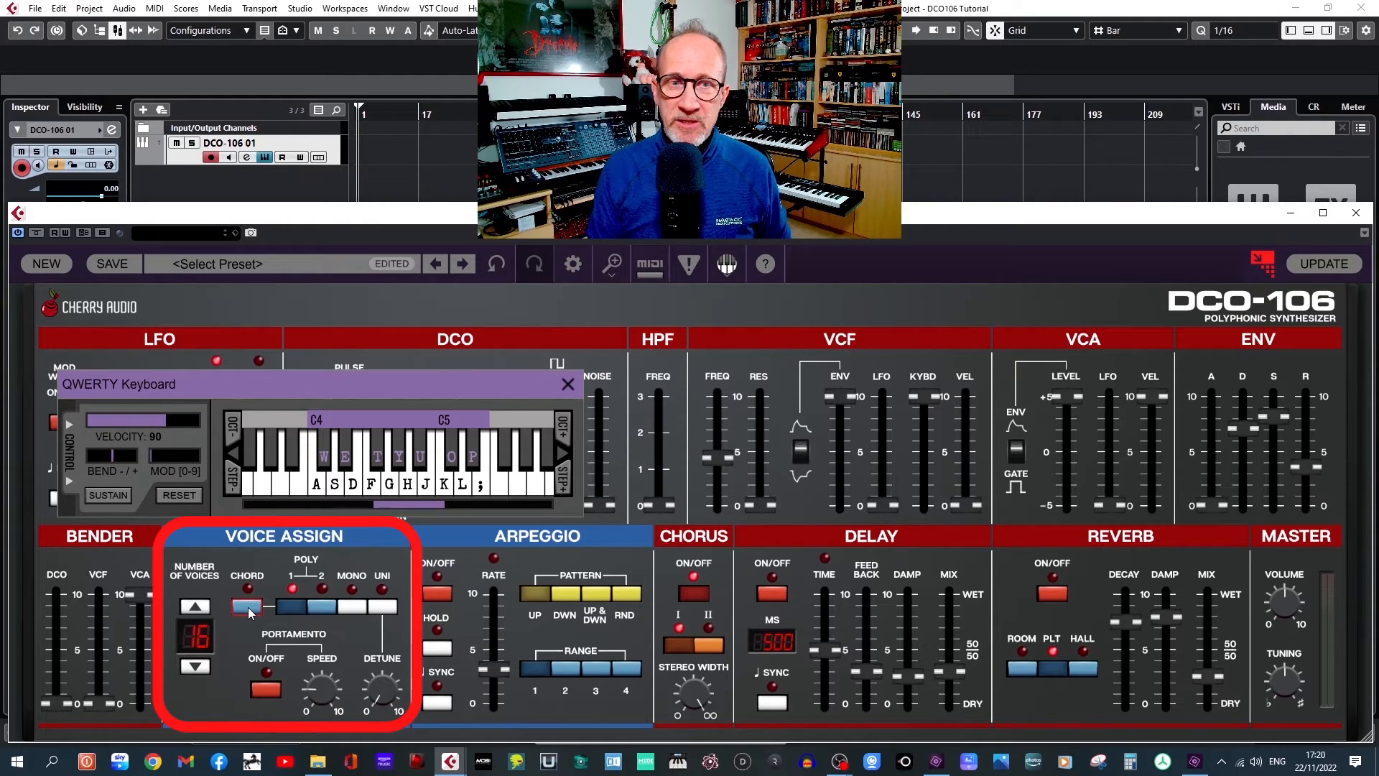
key(d)
key(h)
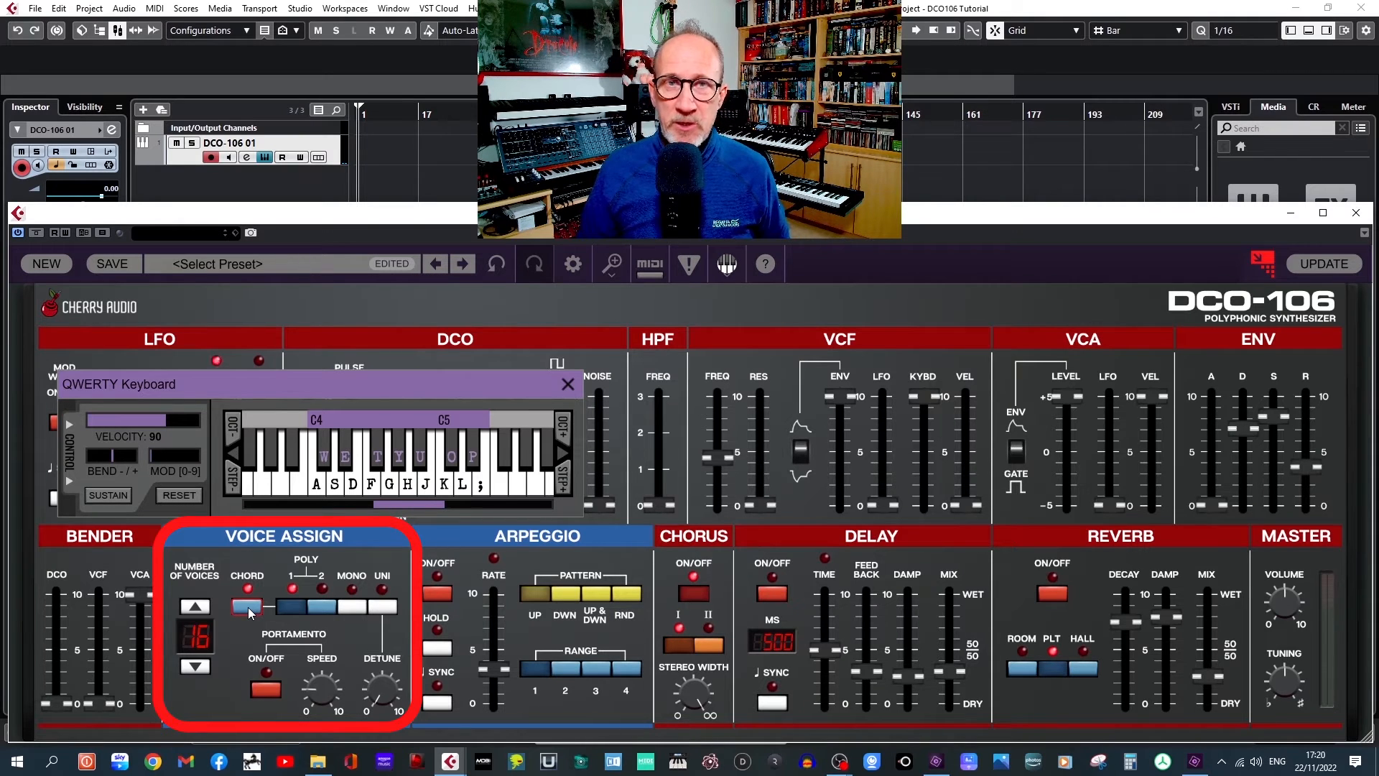
Play the memorised chord from single white keys, going up from C4 to A4.
key(a)
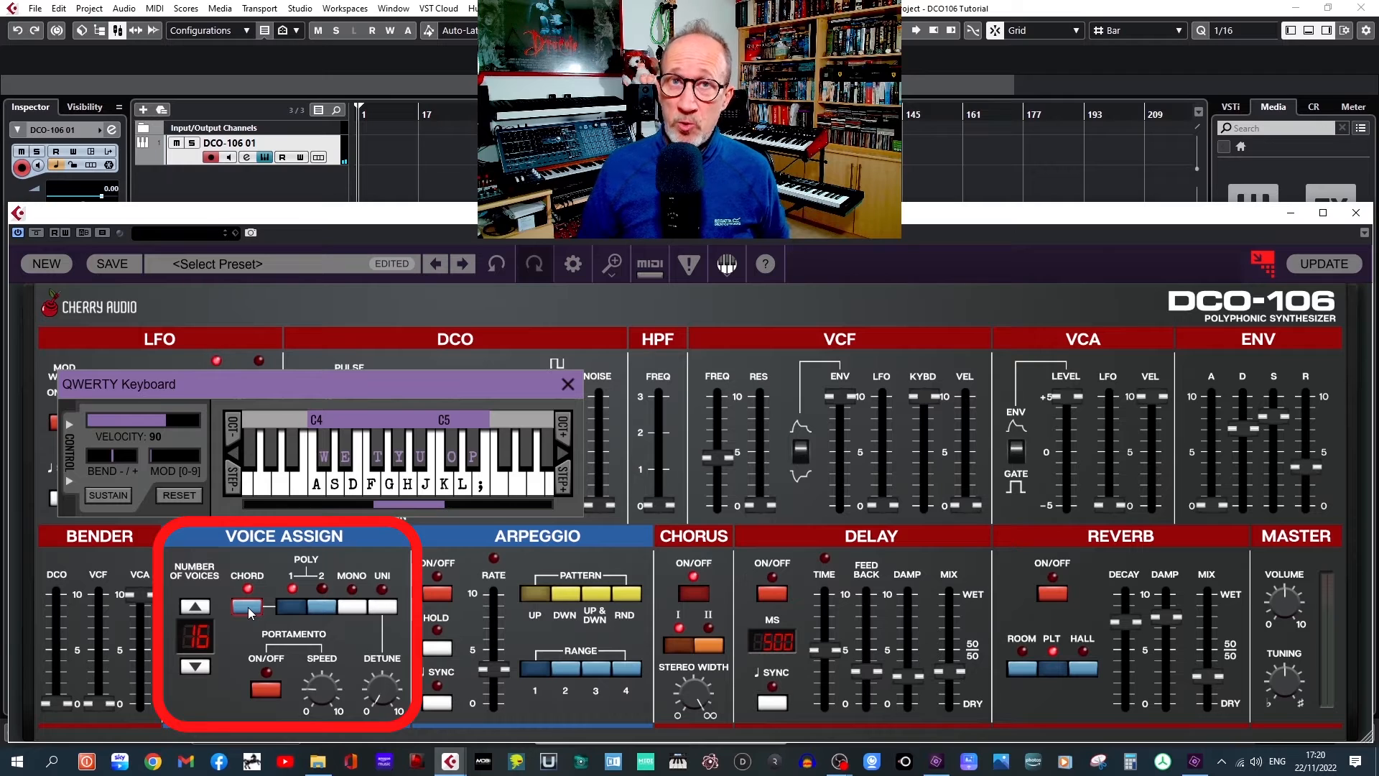
key(a)
key(s)
key(d)
key(f)
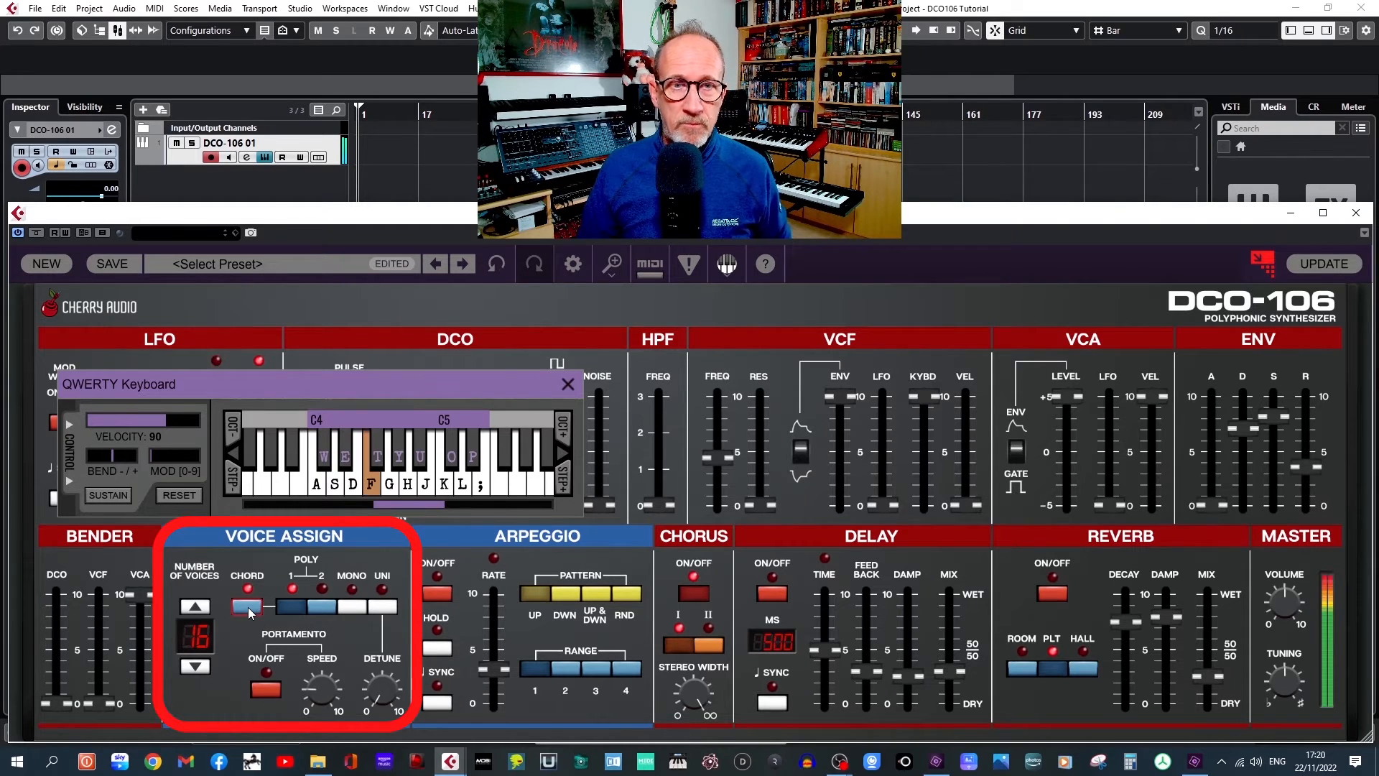
key(g)
key(h)
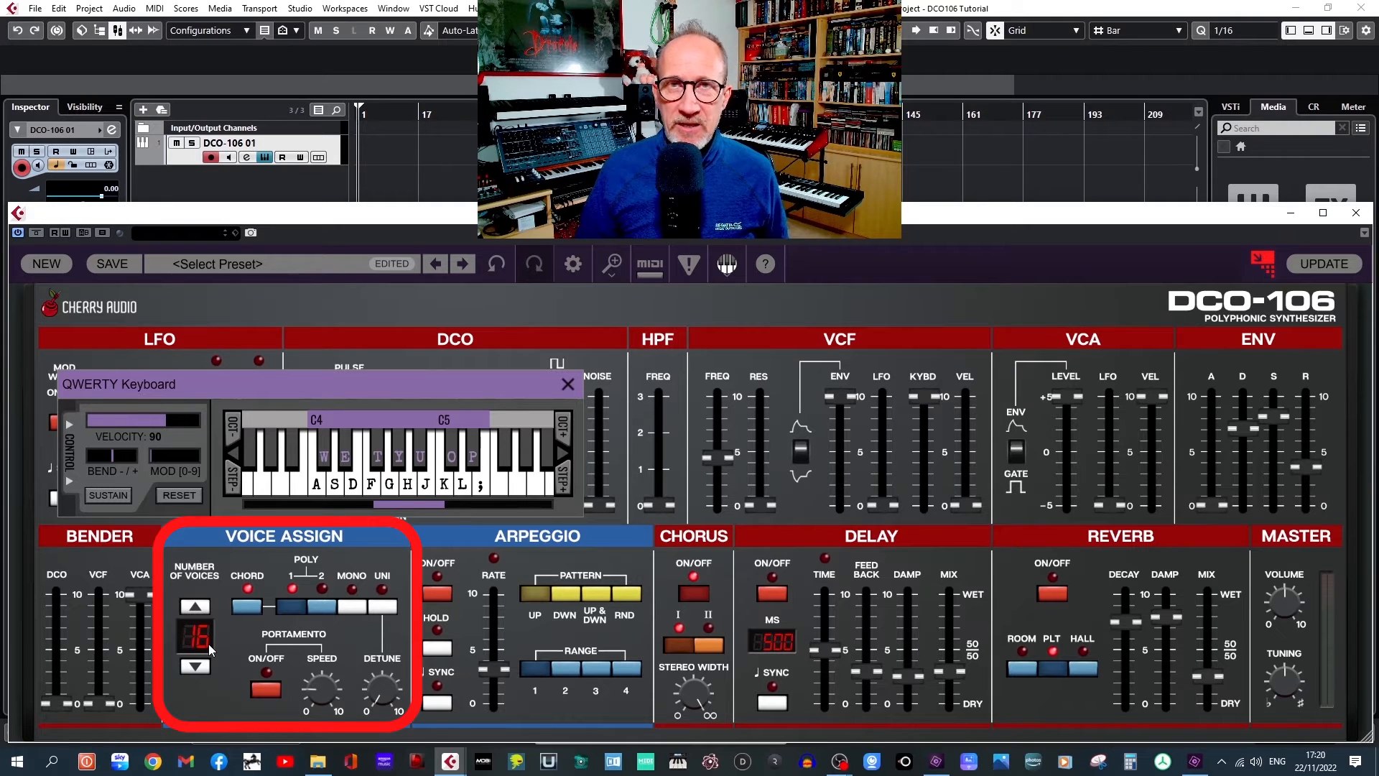
Change the voice assignment to Poly 2 and on to Mono, and hold C4 while repeatedly playing E4.
click(327, 606)
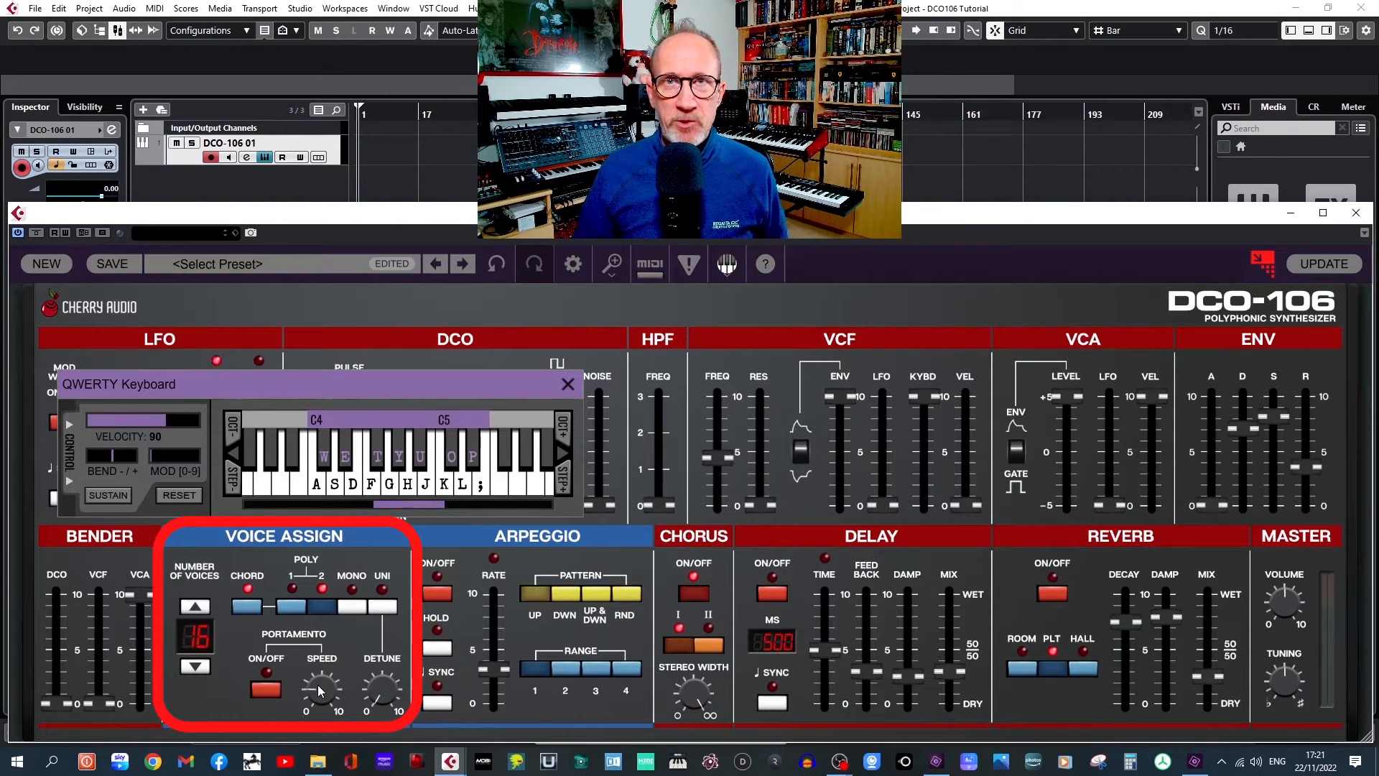
mouse_move(321, 691)
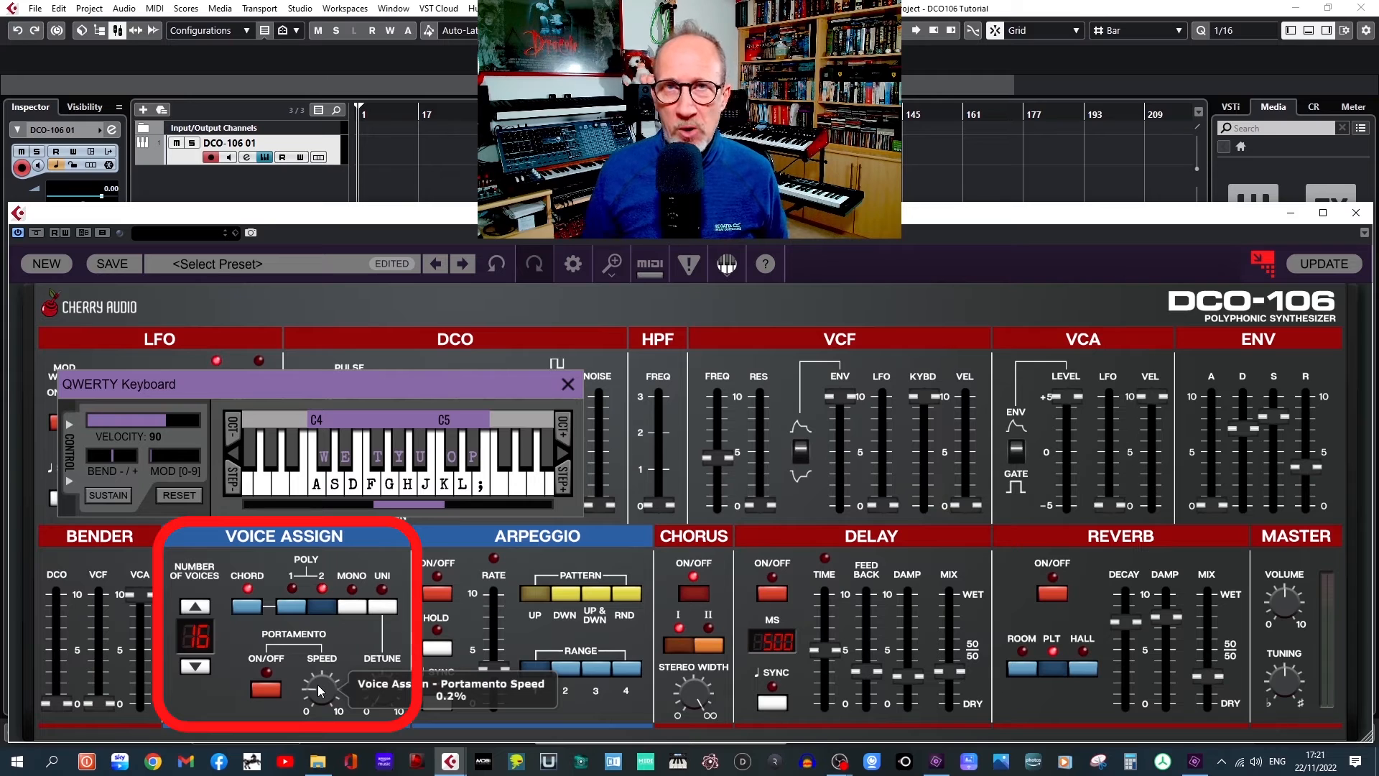
click(352, 605)
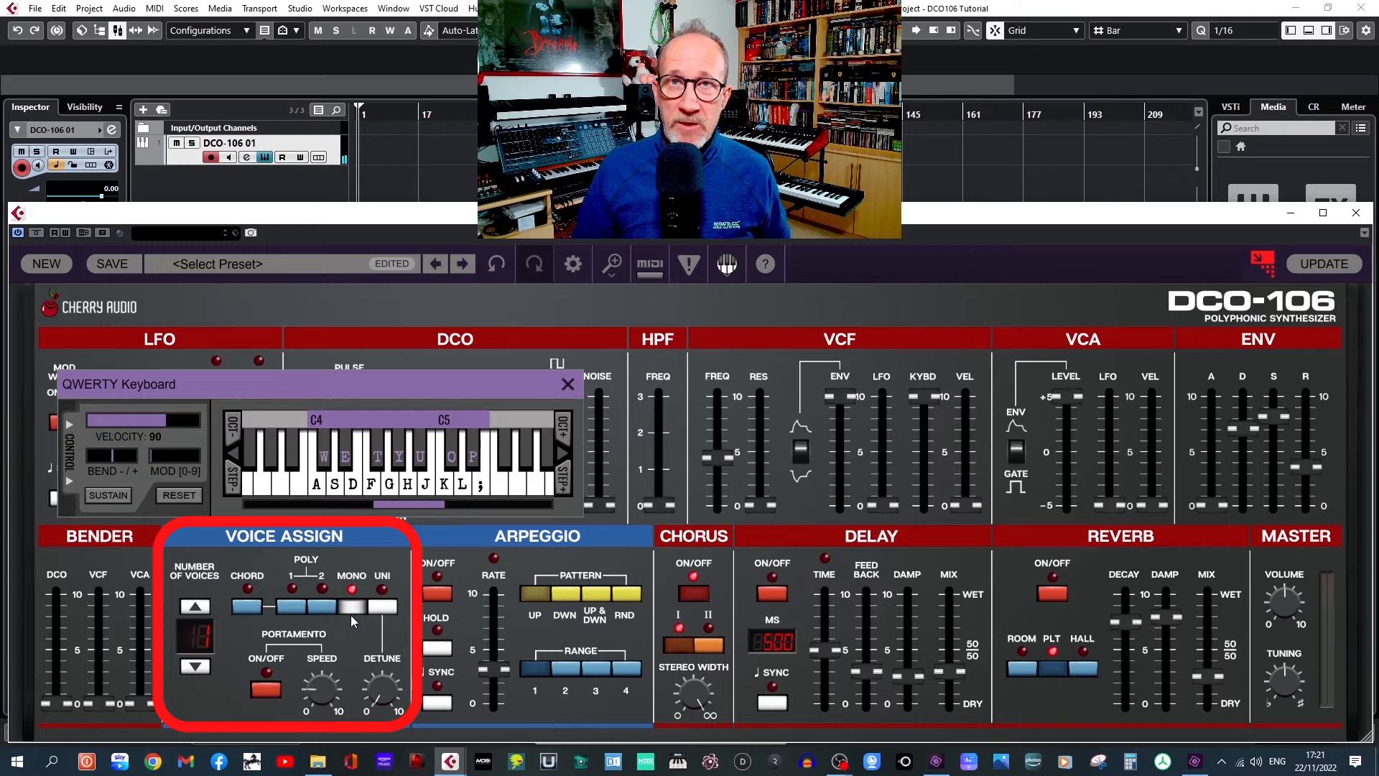
key(a)
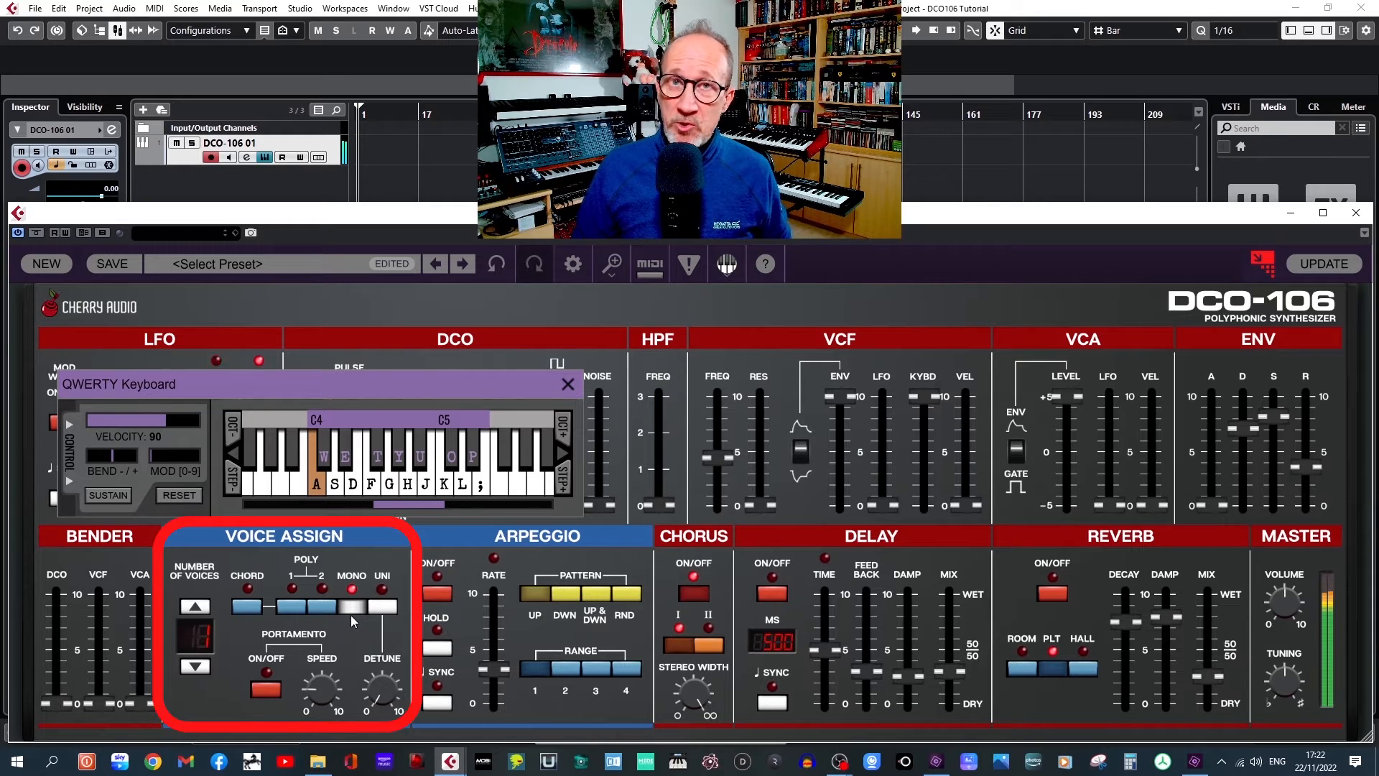
key(d)
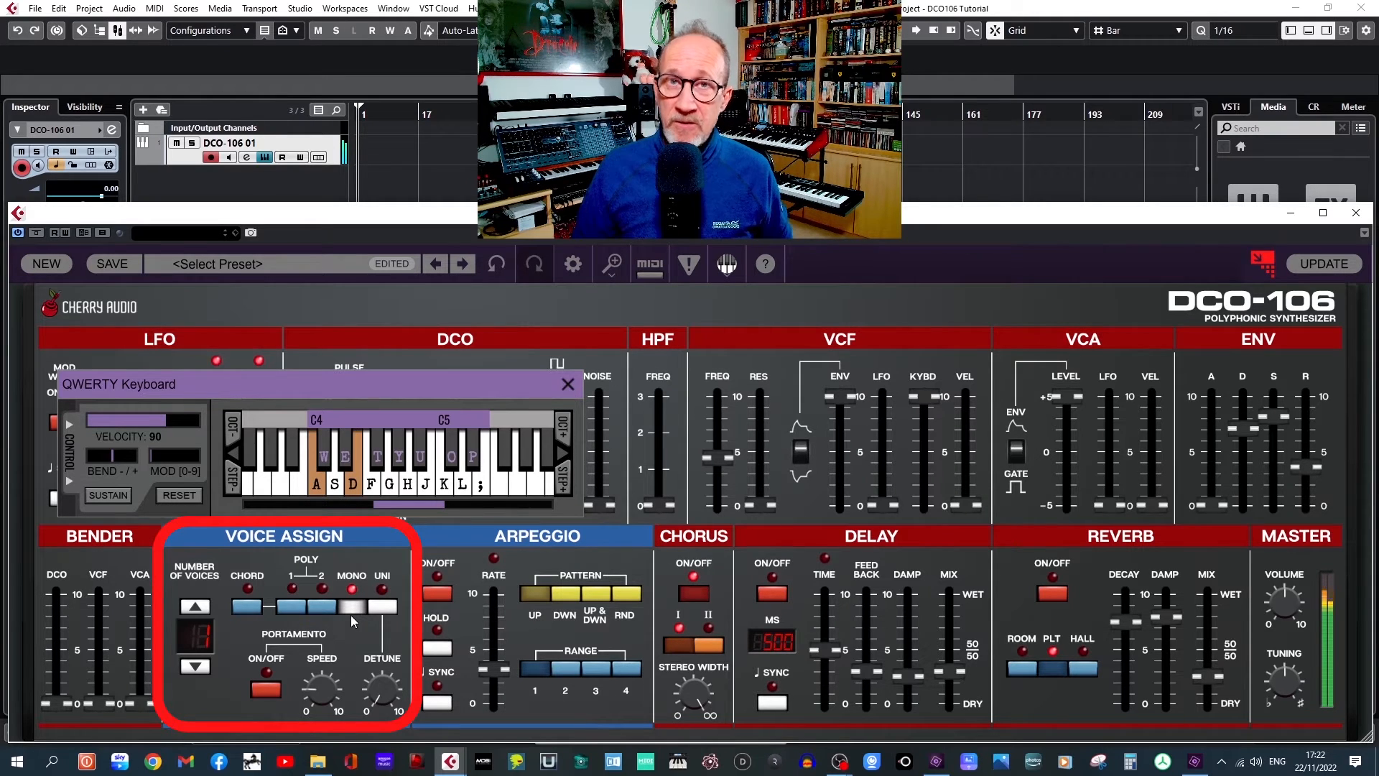
key(d)
key(d)
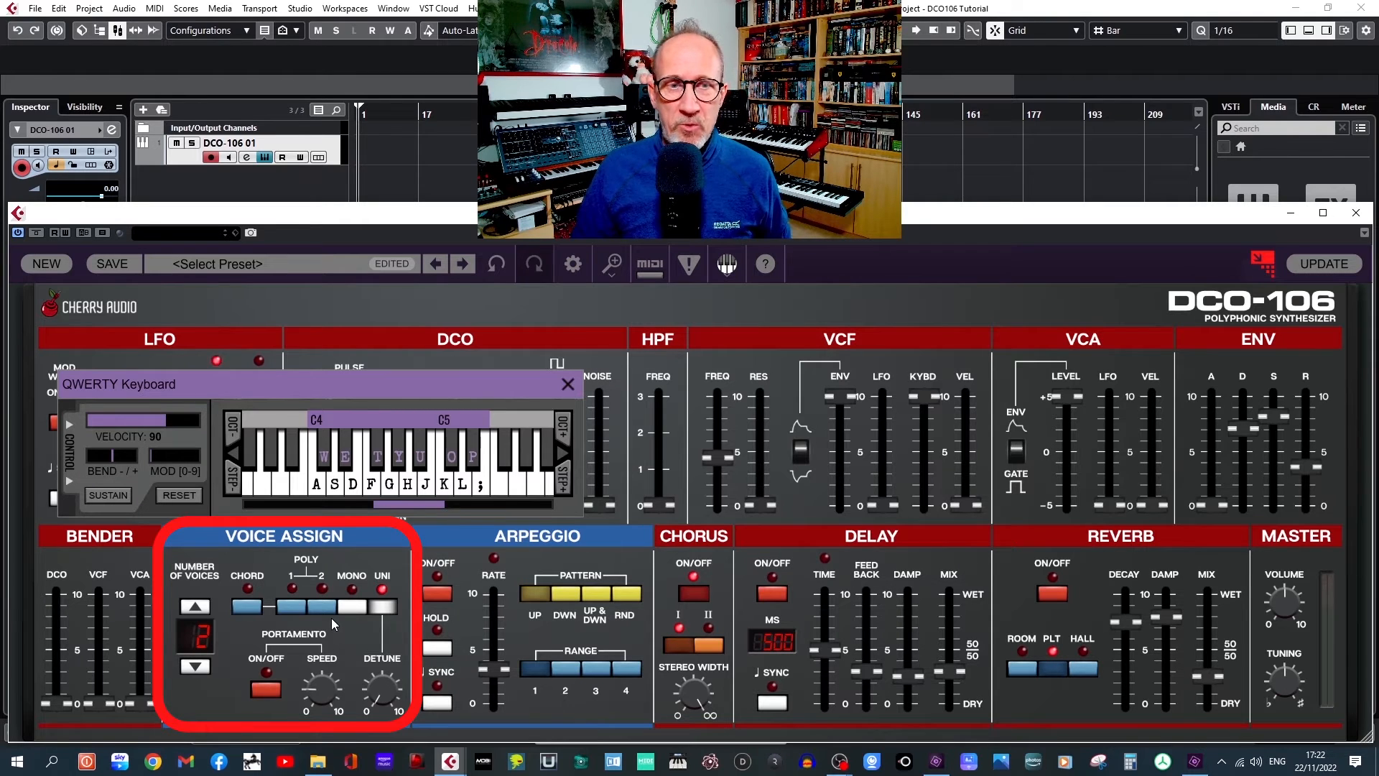
Play C4 in Unison mode, raise the number of voices to 16, and play C4 again.
key(a)
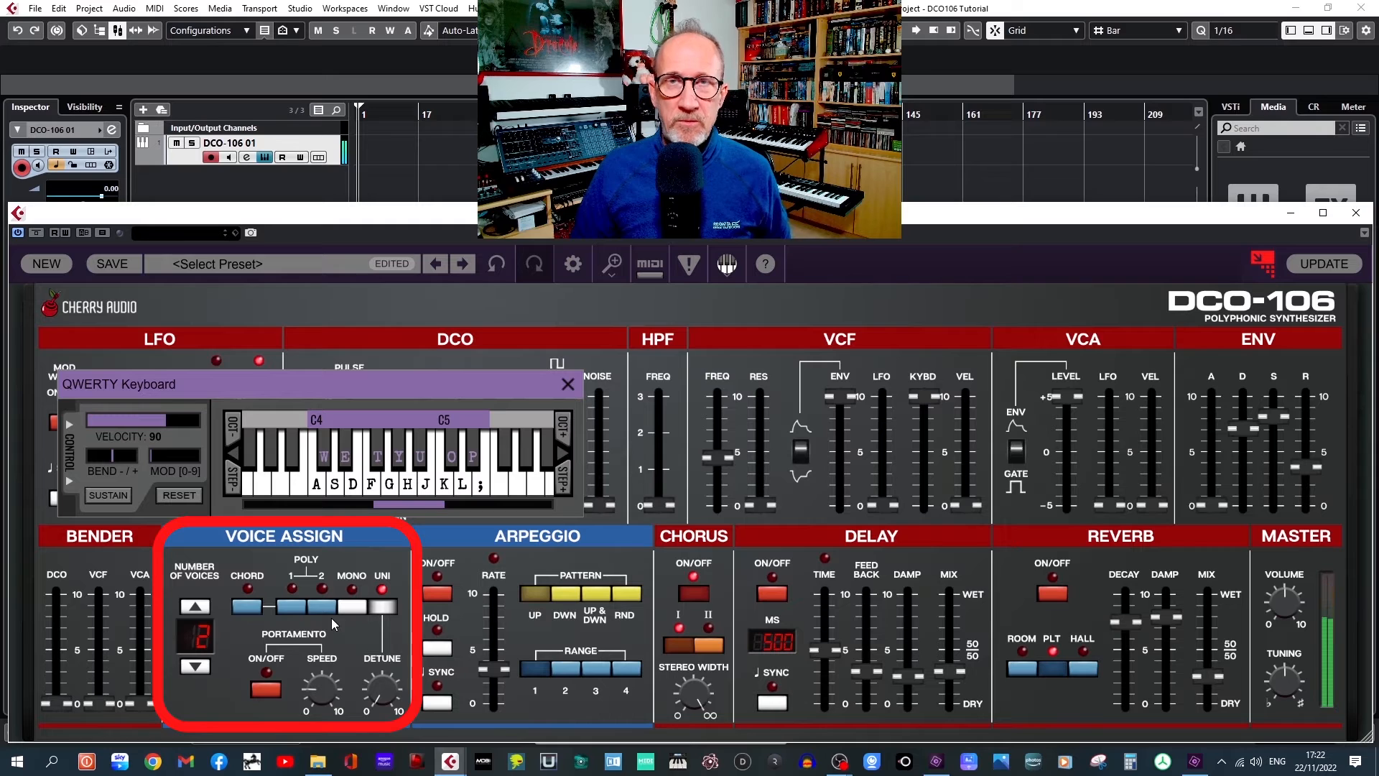
click(194, 607)
click(200, 609)
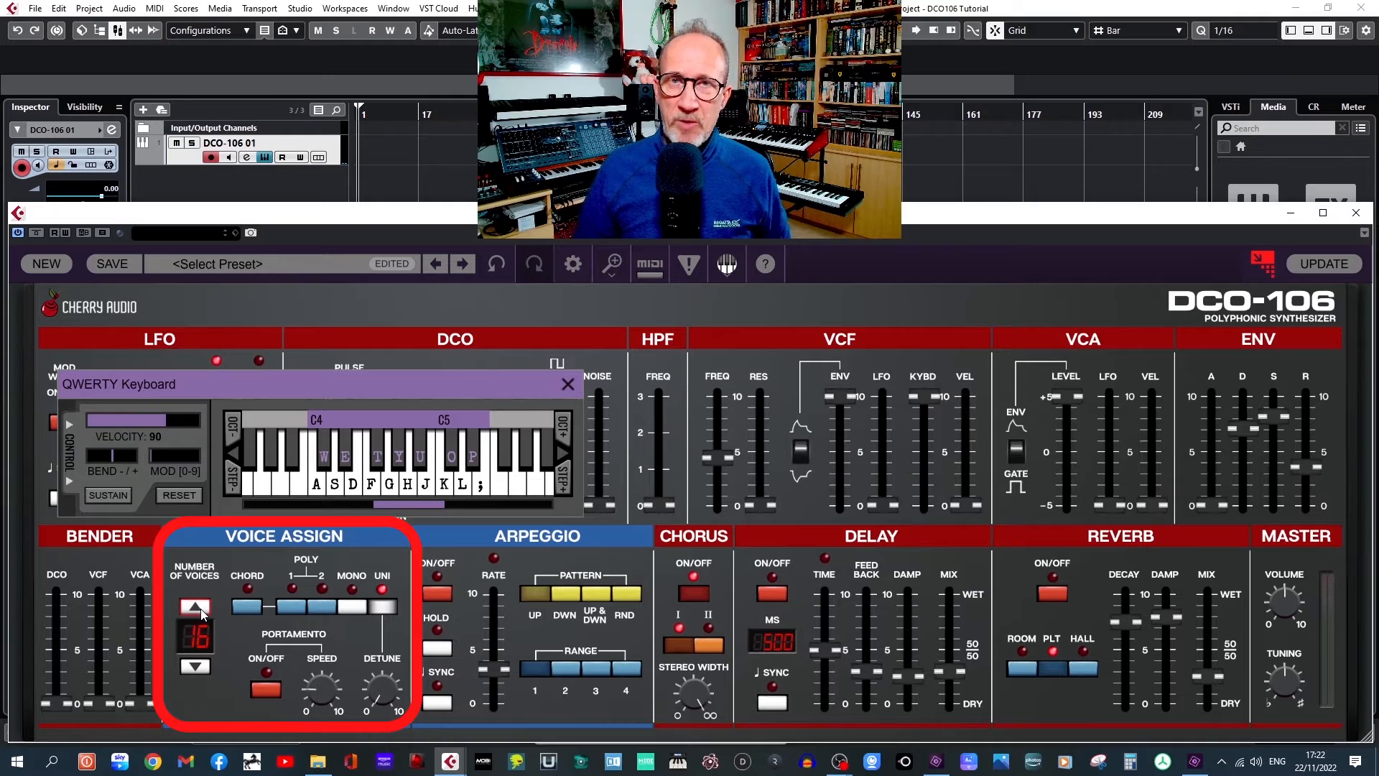
key(a)
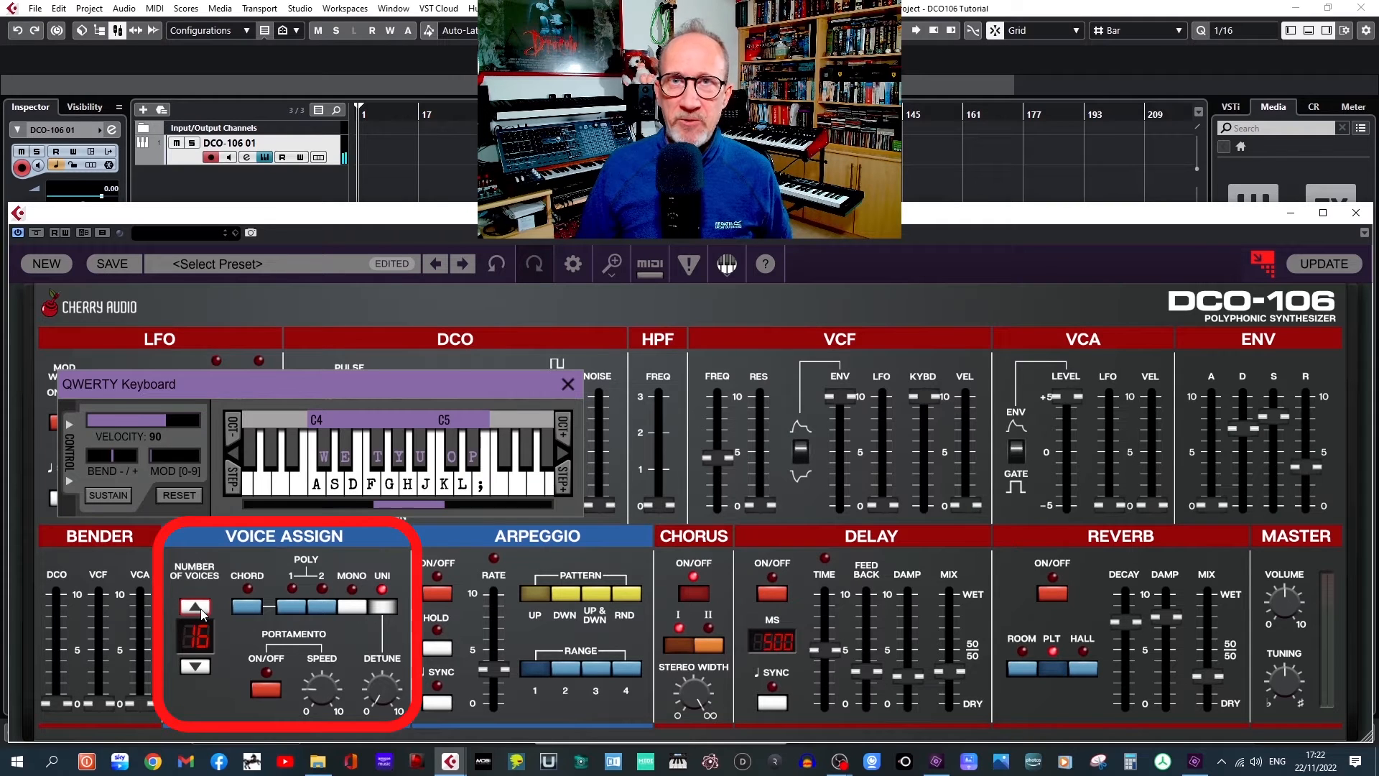
Hold C4 in Unison mode while adjusting the Voice Assign detune.
mouse_move(383, 695)
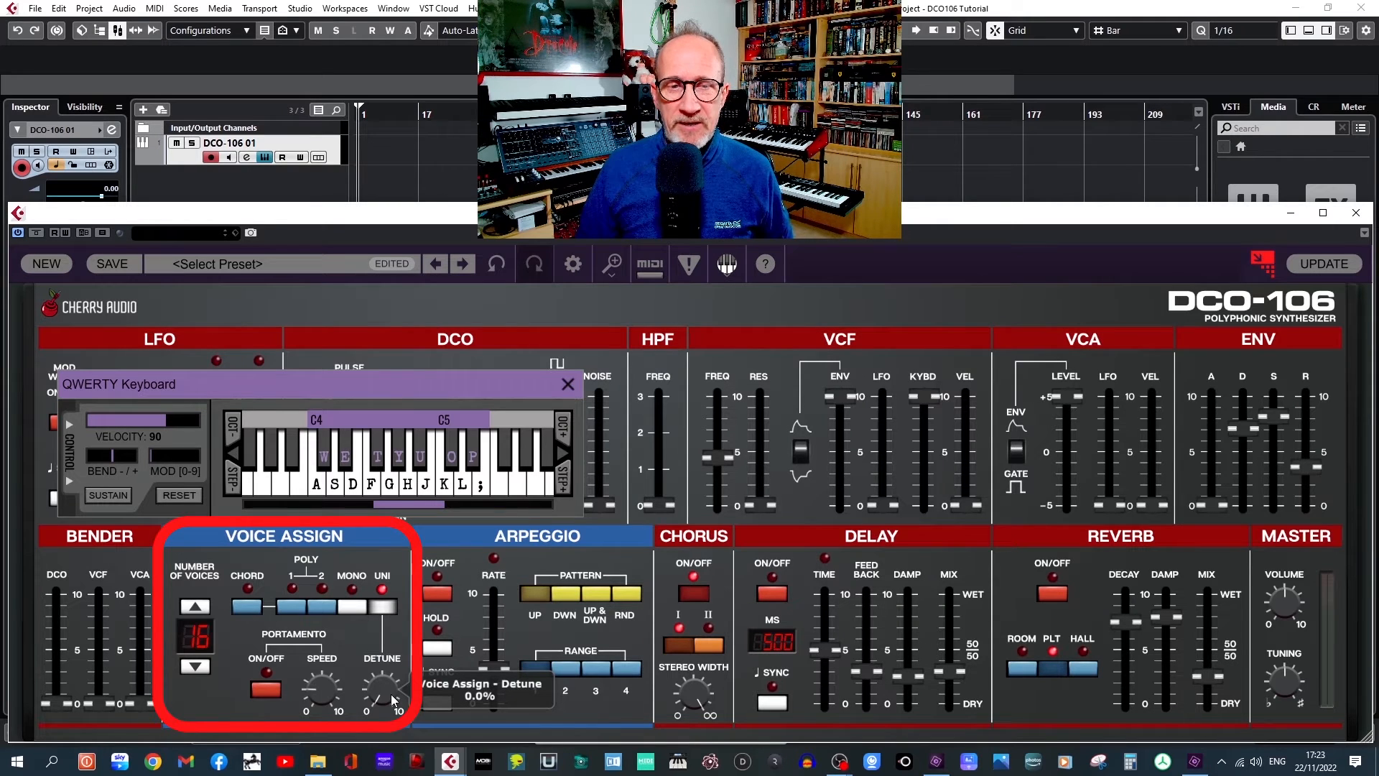
key(a)
drag(392, 699, 382, 743)
Set voice assignment to Mono with portamento on at 6.2% speed, and audition glides between C4 and E4.
click(352, 606)
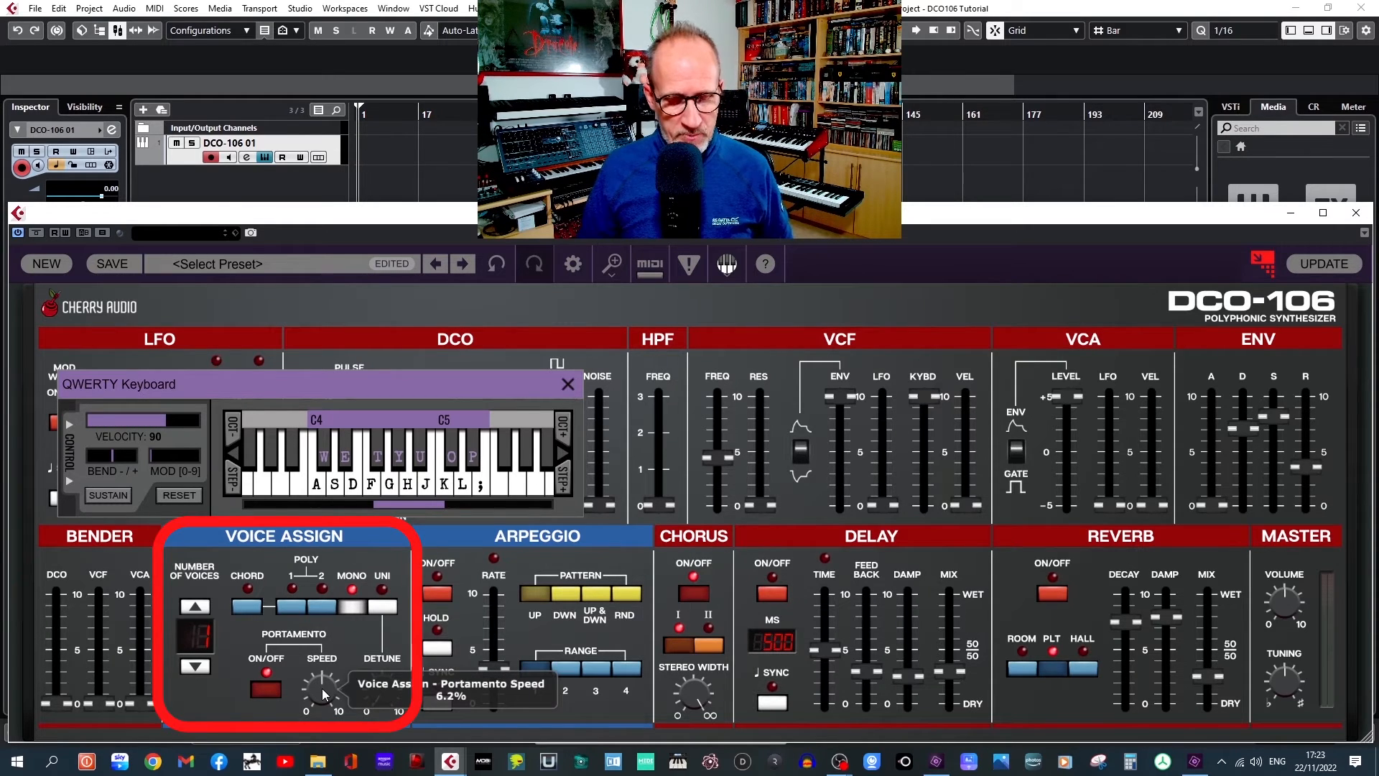
key(a)
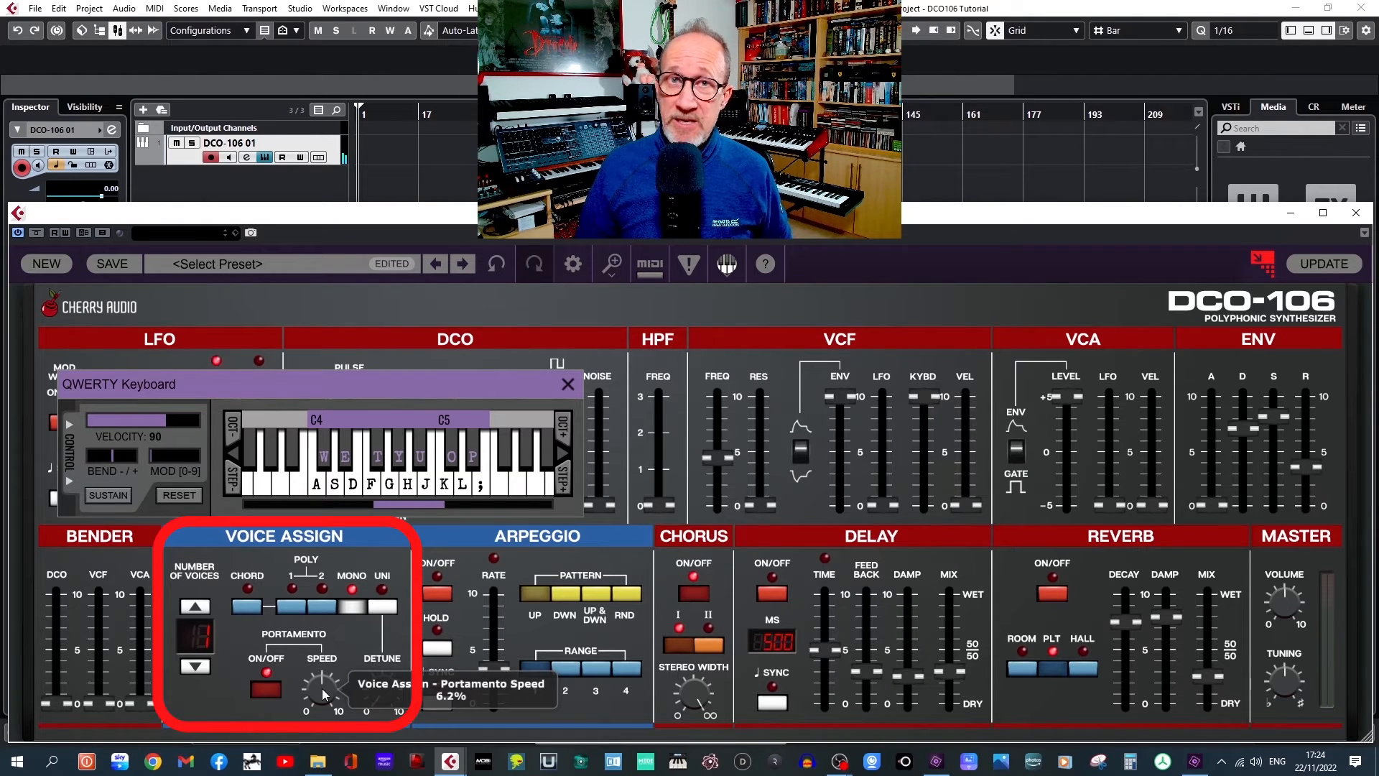
key(a)
key(d)
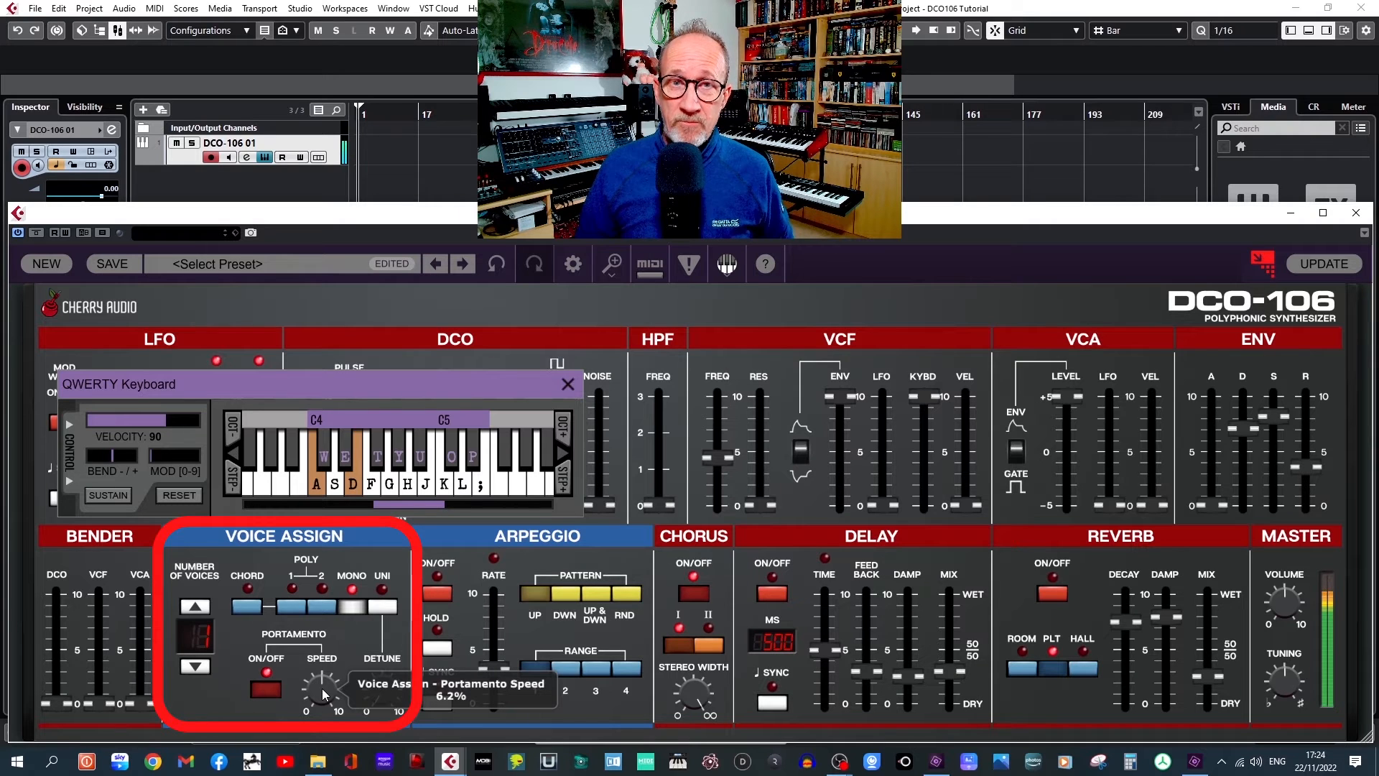
key(d)
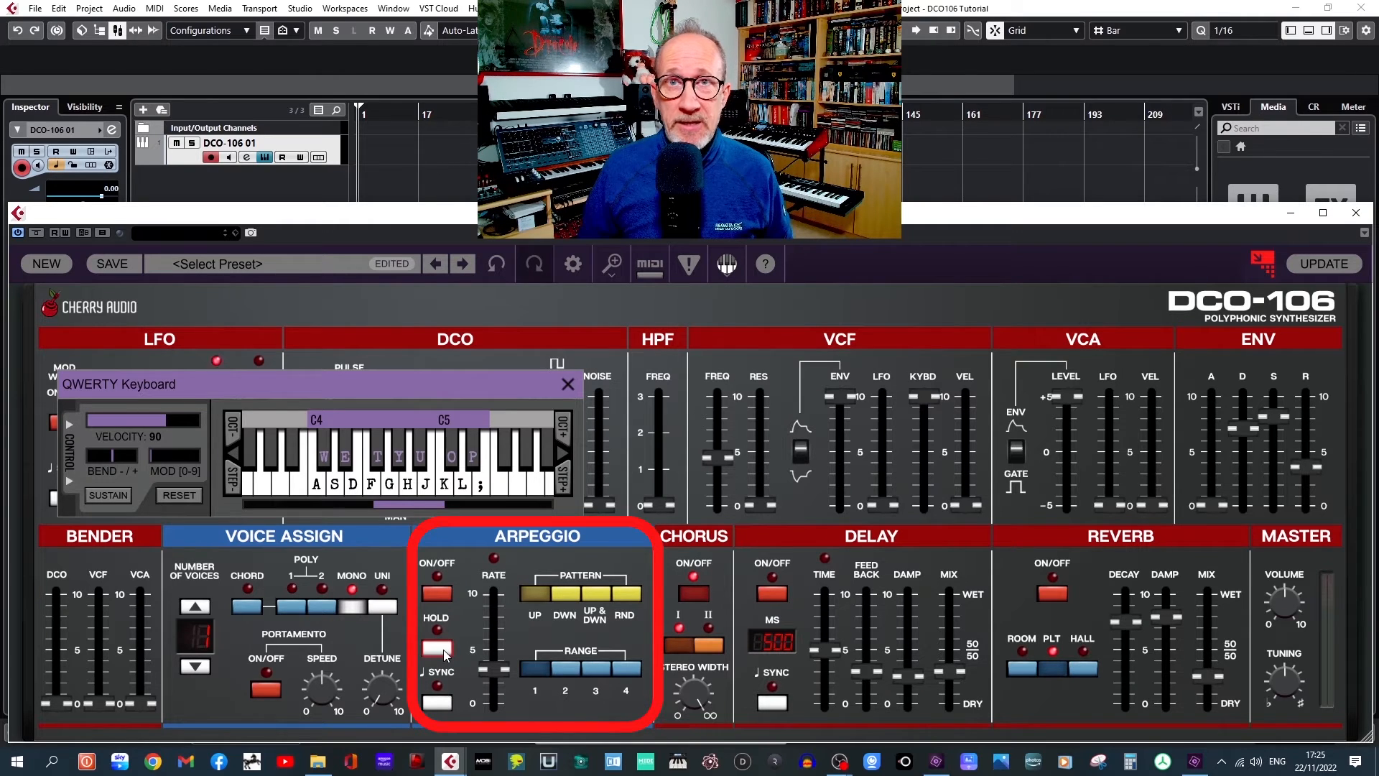
Turn on the synced arpeggio at a rate of about 5 and hold C4, E4, G4 and C5 with the Up pattern.
drag(494, 672, 507, 651)
click(436, 704)
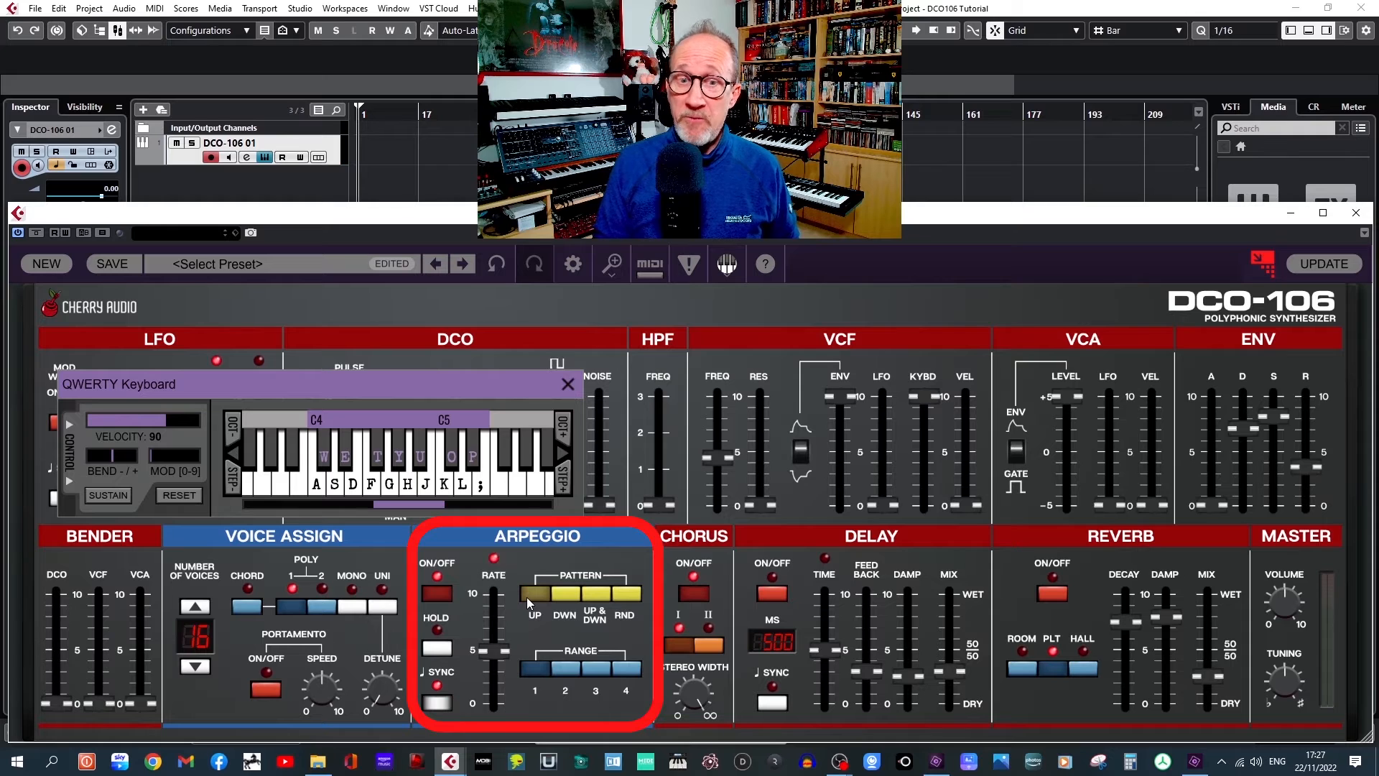
key(a)
key(d)
key(g)
key(k)
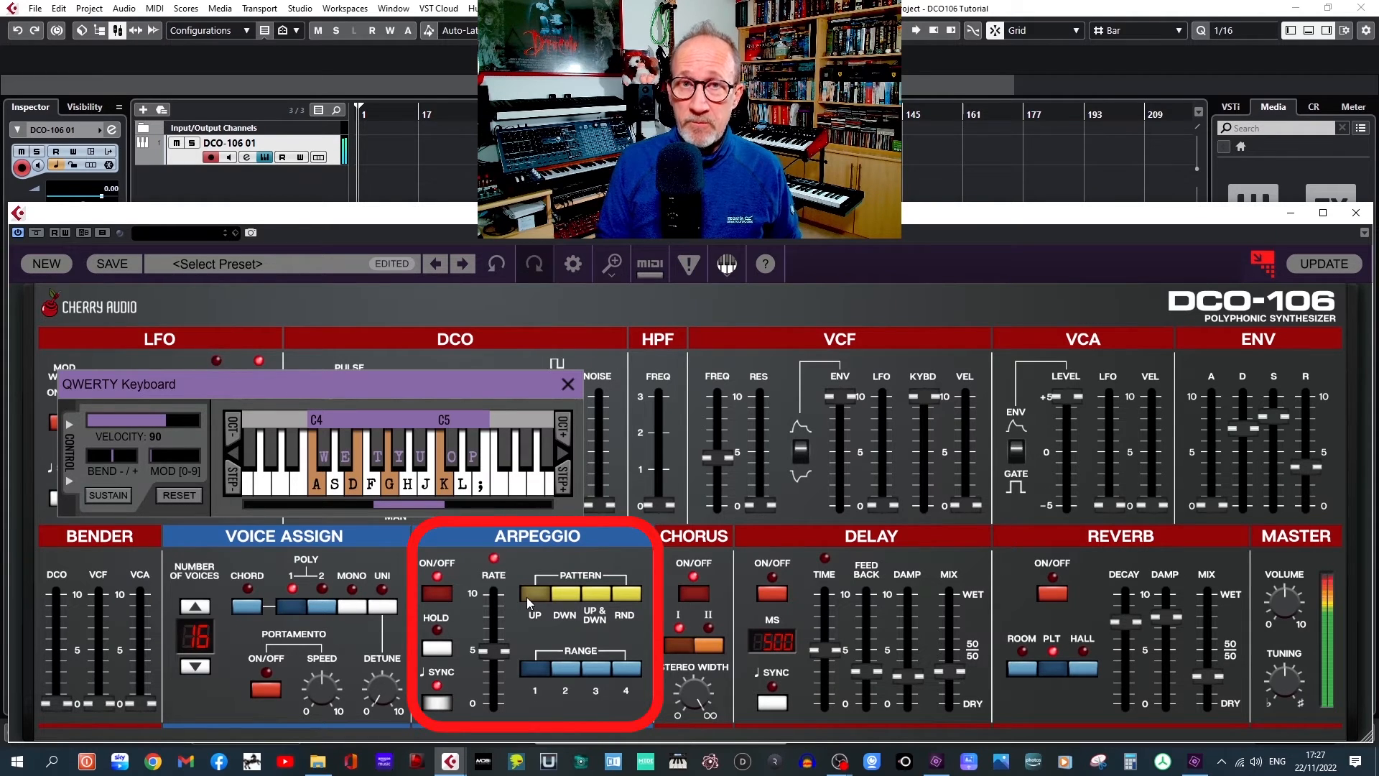
Audition the arpeggio's Down, Up & Down and Random patterns on the C4, E4, G4 and C5 chord.
click(567, 592)
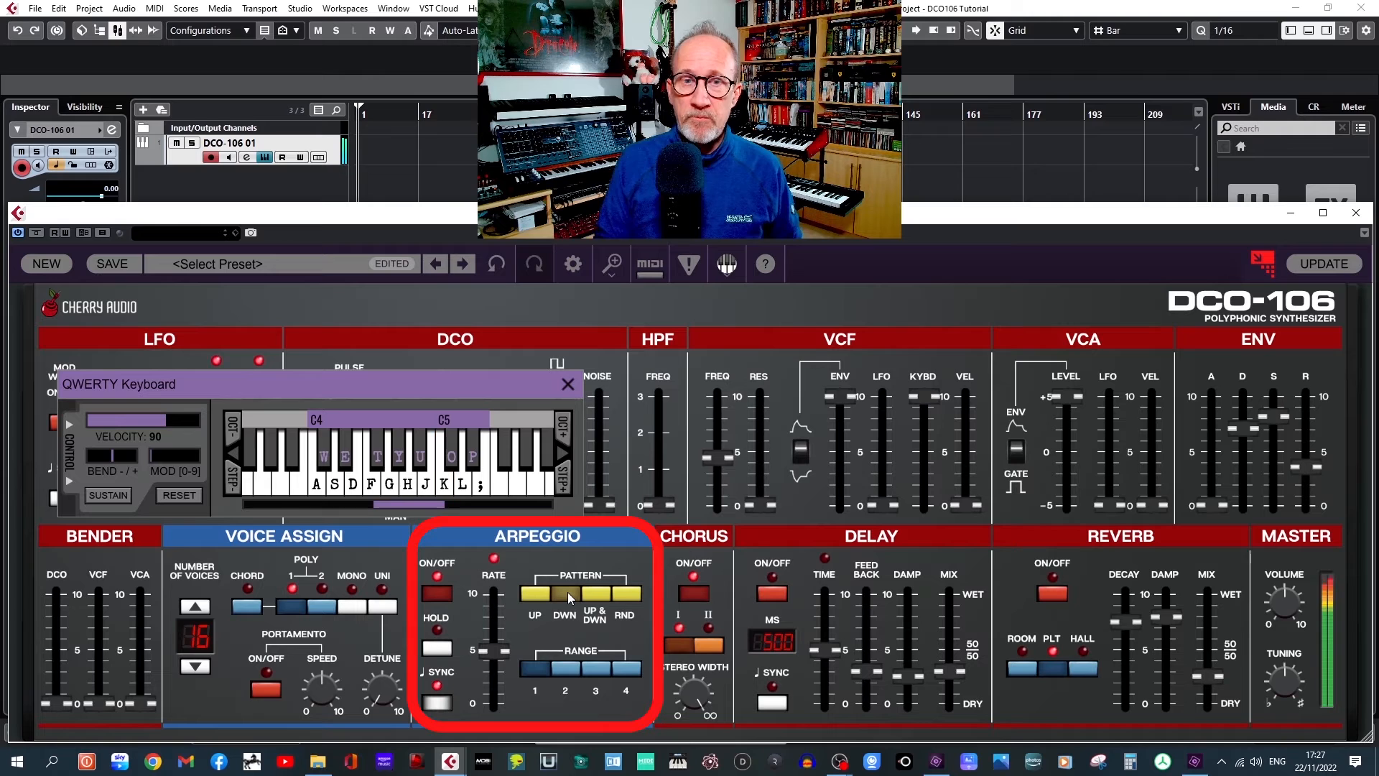
click(601, 593)
key(a+d+g+k)
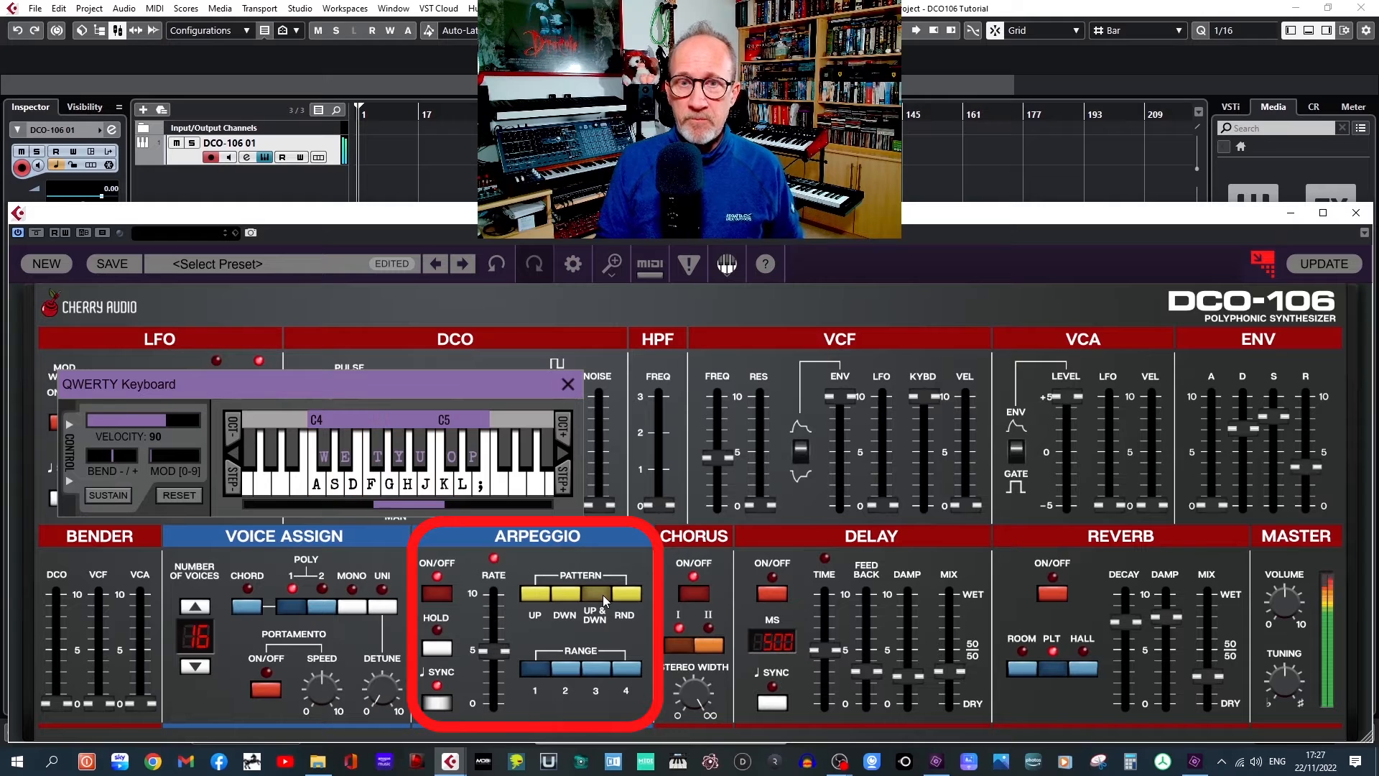
click(635, 593)
key(a+d+g+k)
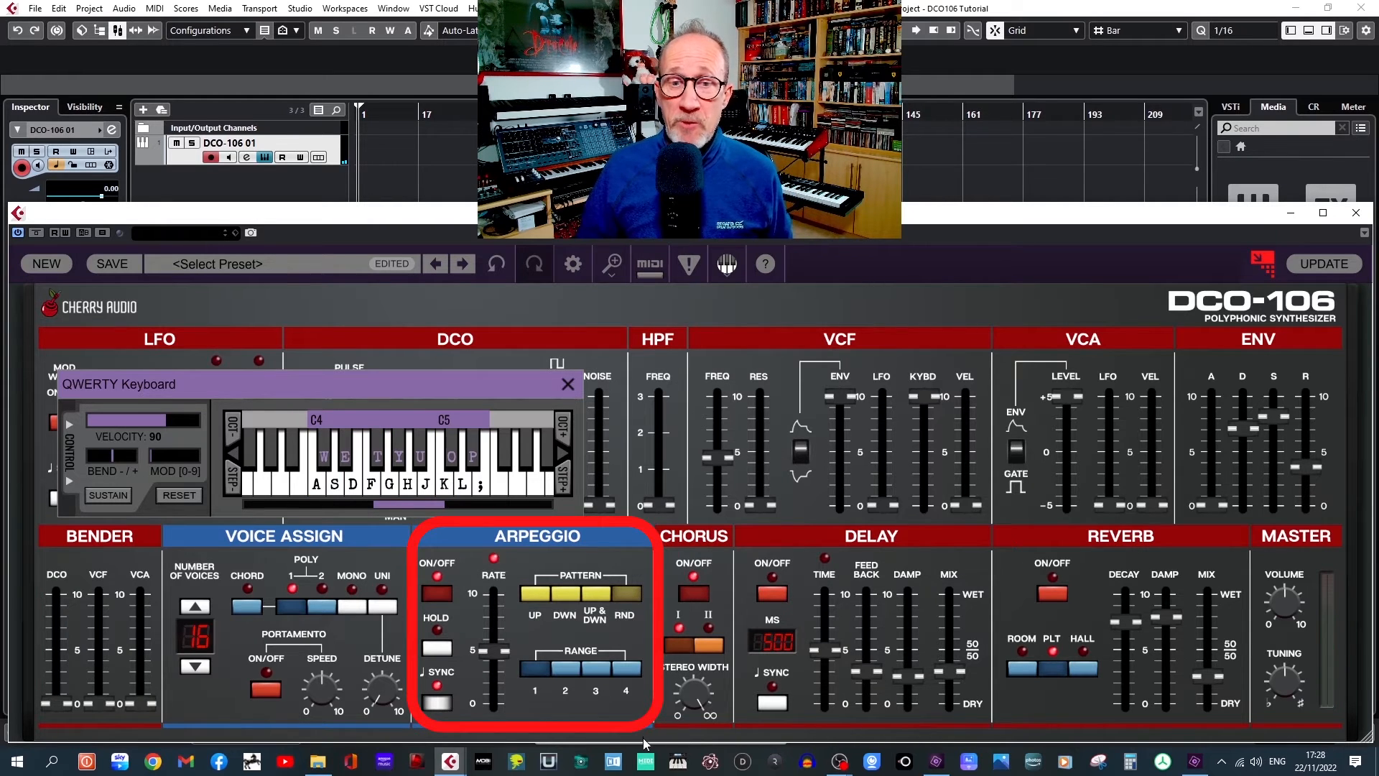
Return the arpeggio pattern to Up and play the C4, E4, G4 and C5 chord with range 1.
click(539, 596)
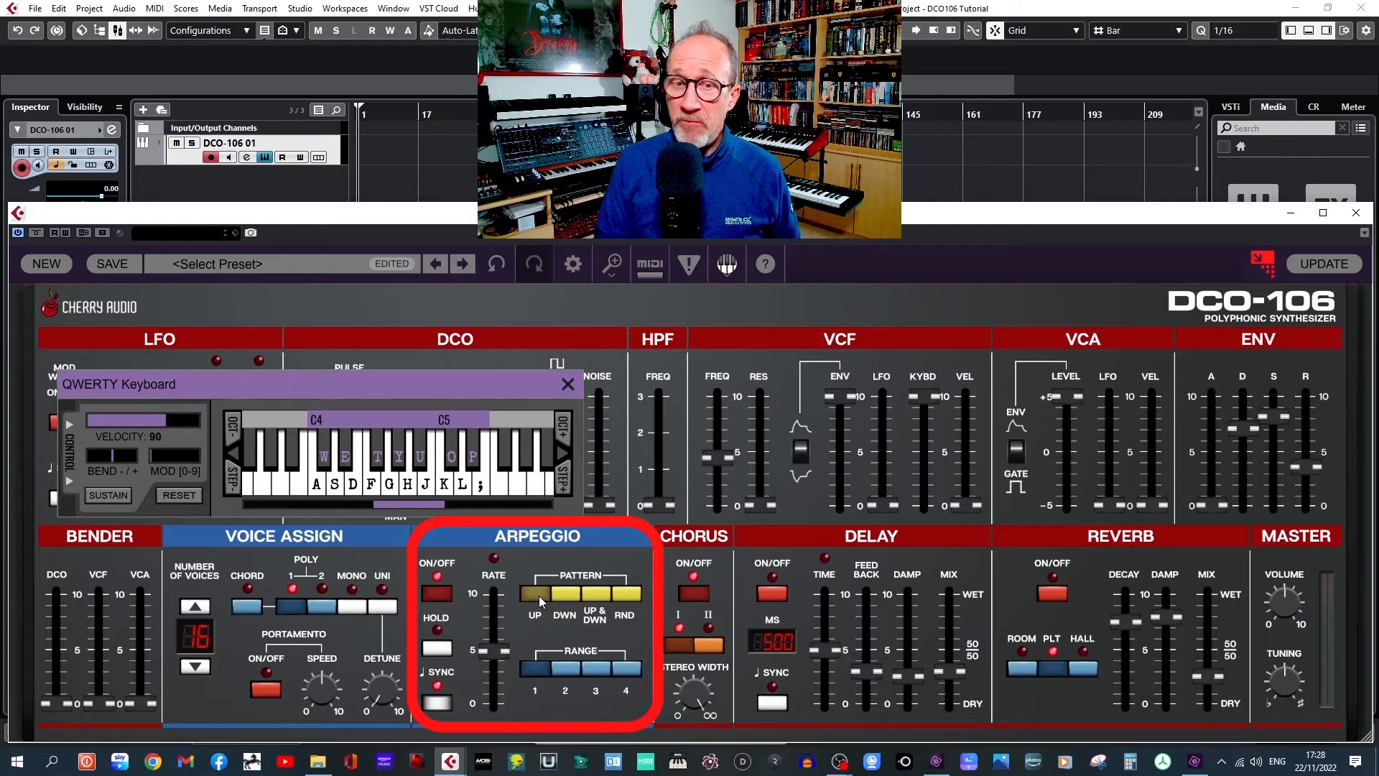
key(a)
key(d)
key(g)
key(k)
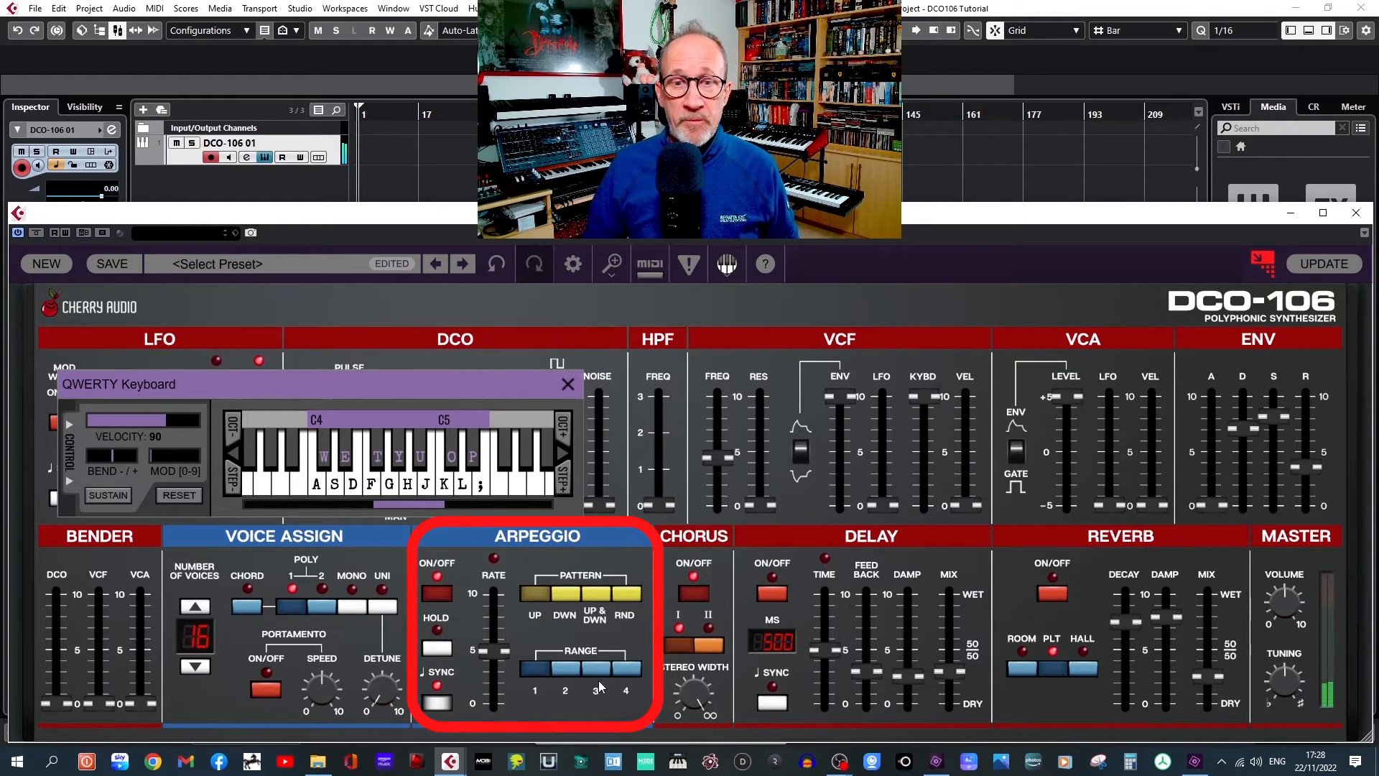
Set the arpeggio range to 2 and play the C4, E4, G4 and C5 chord.
click(575, 672)
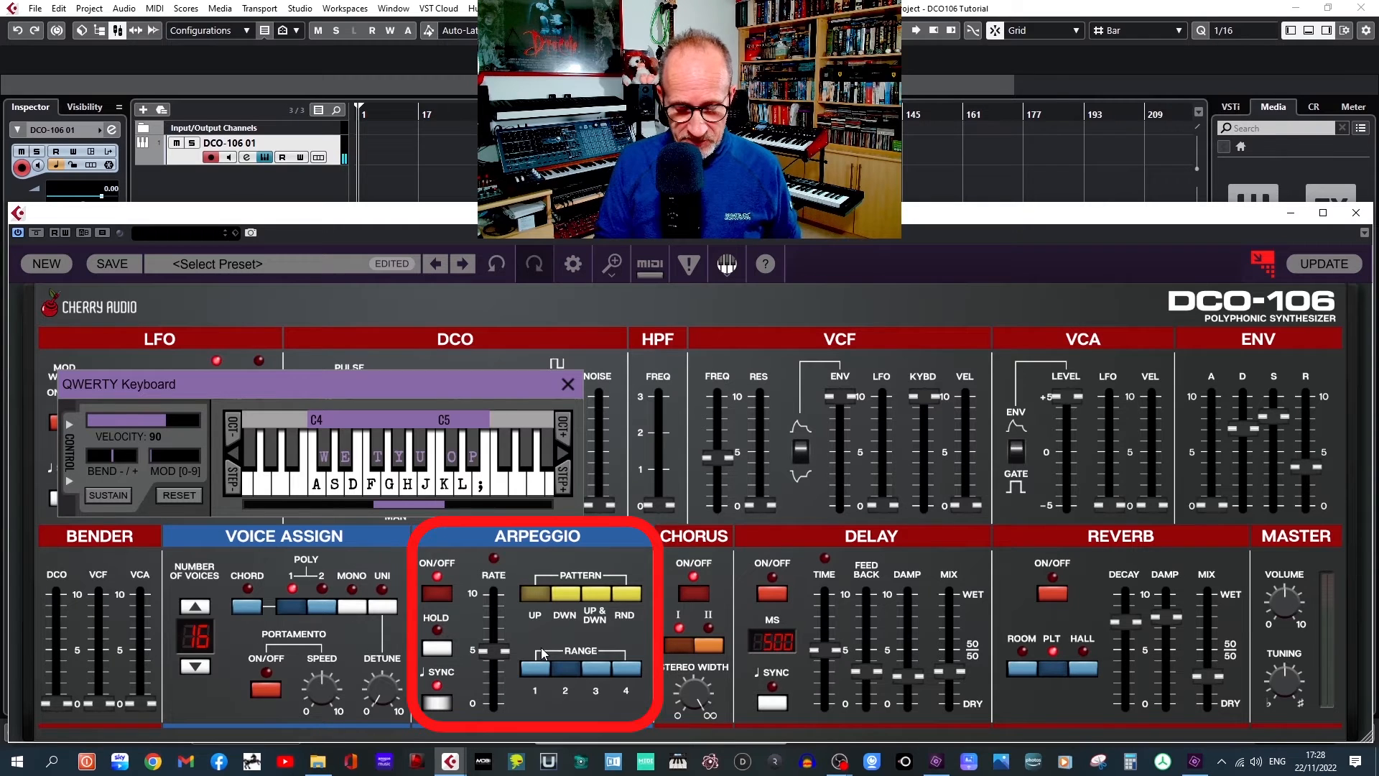
key(a)
key(d)
key(g)
key(k)
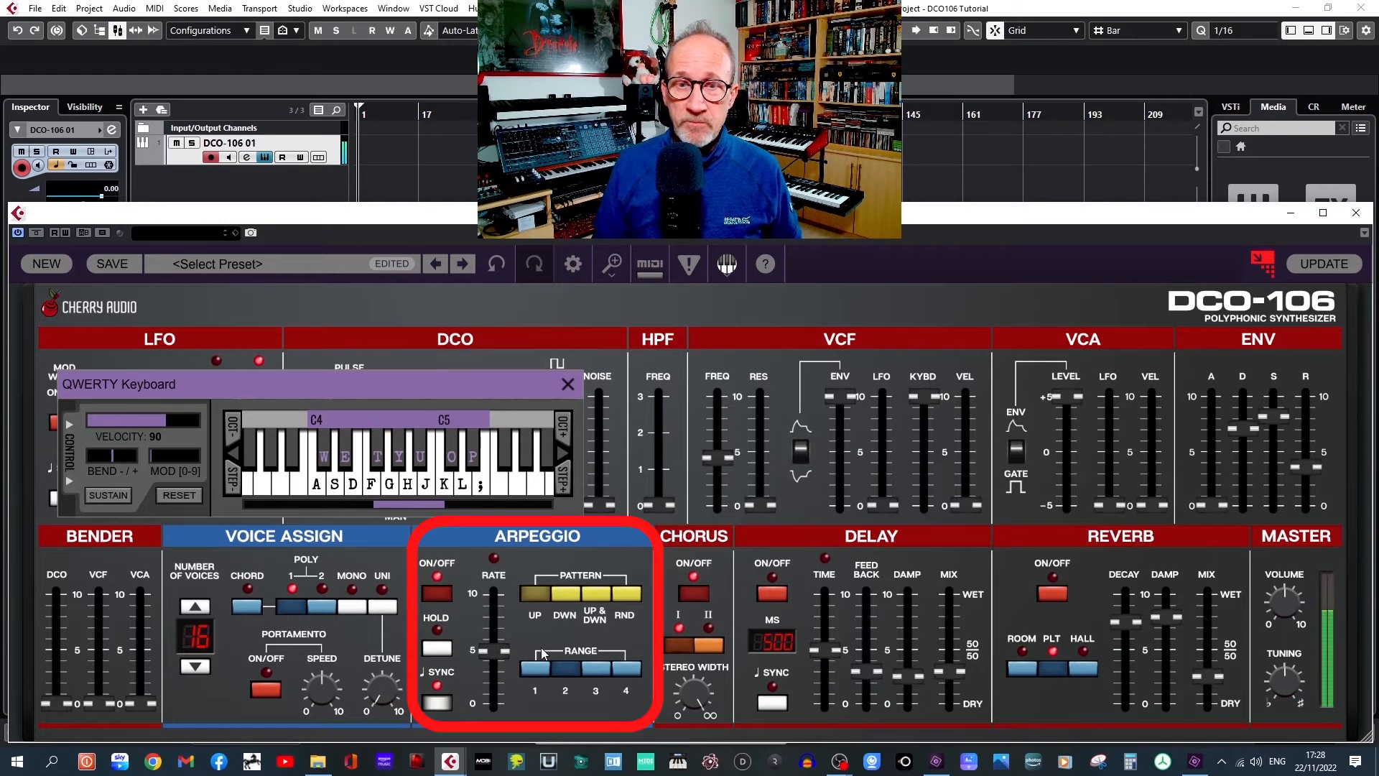
Audition arpeggio ranges 3 and 4 on the C4, E4, G4 and C5 chord, leaving the range at 4.
click(603, 671)
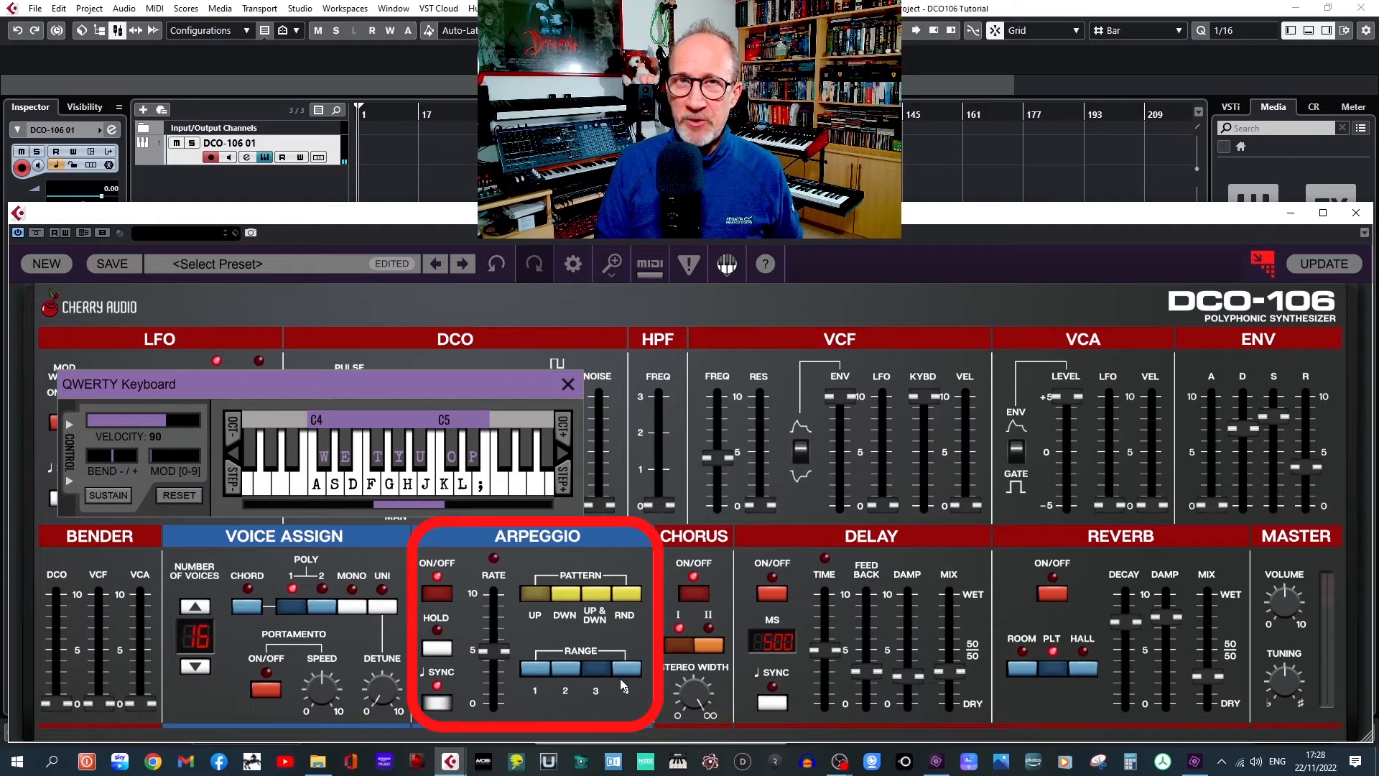
key(a)
key(d)
key(g)
key(k)
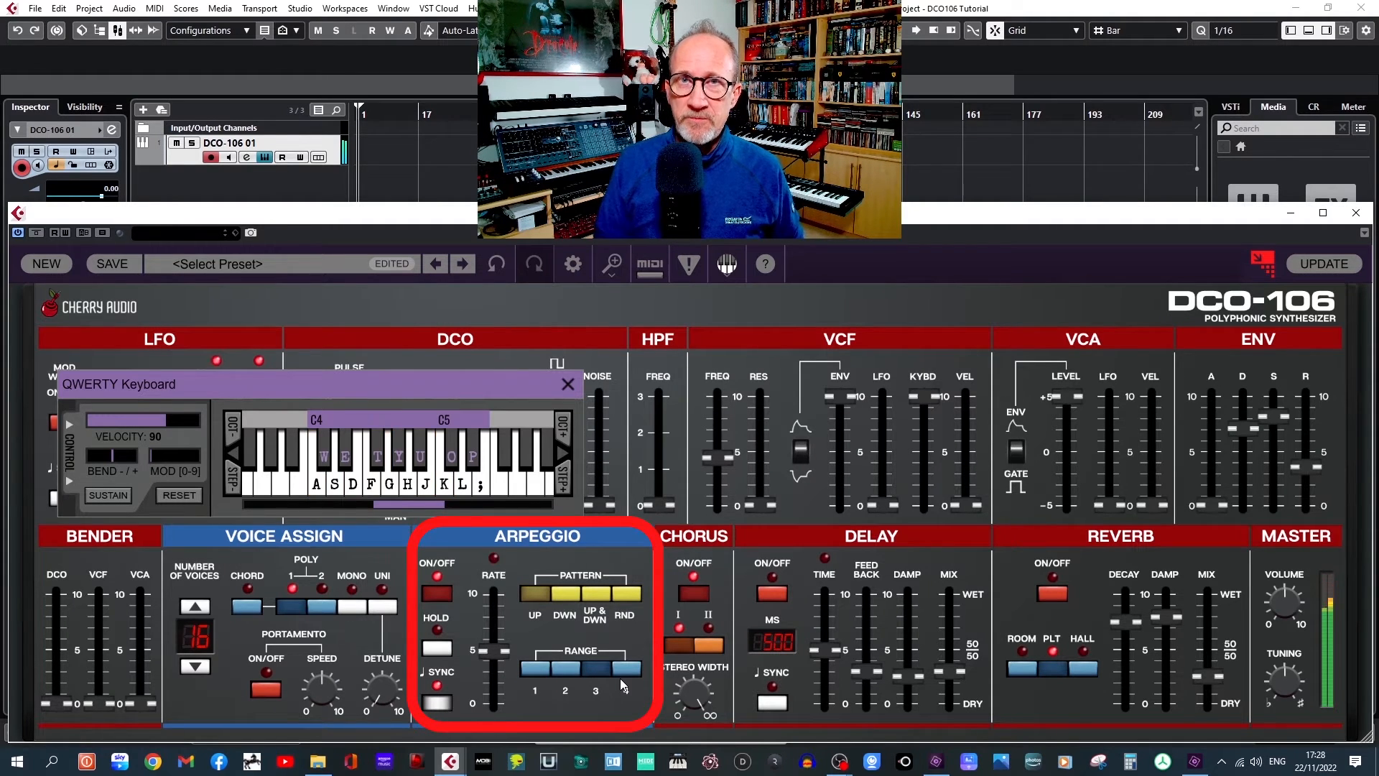
click(626, 669)
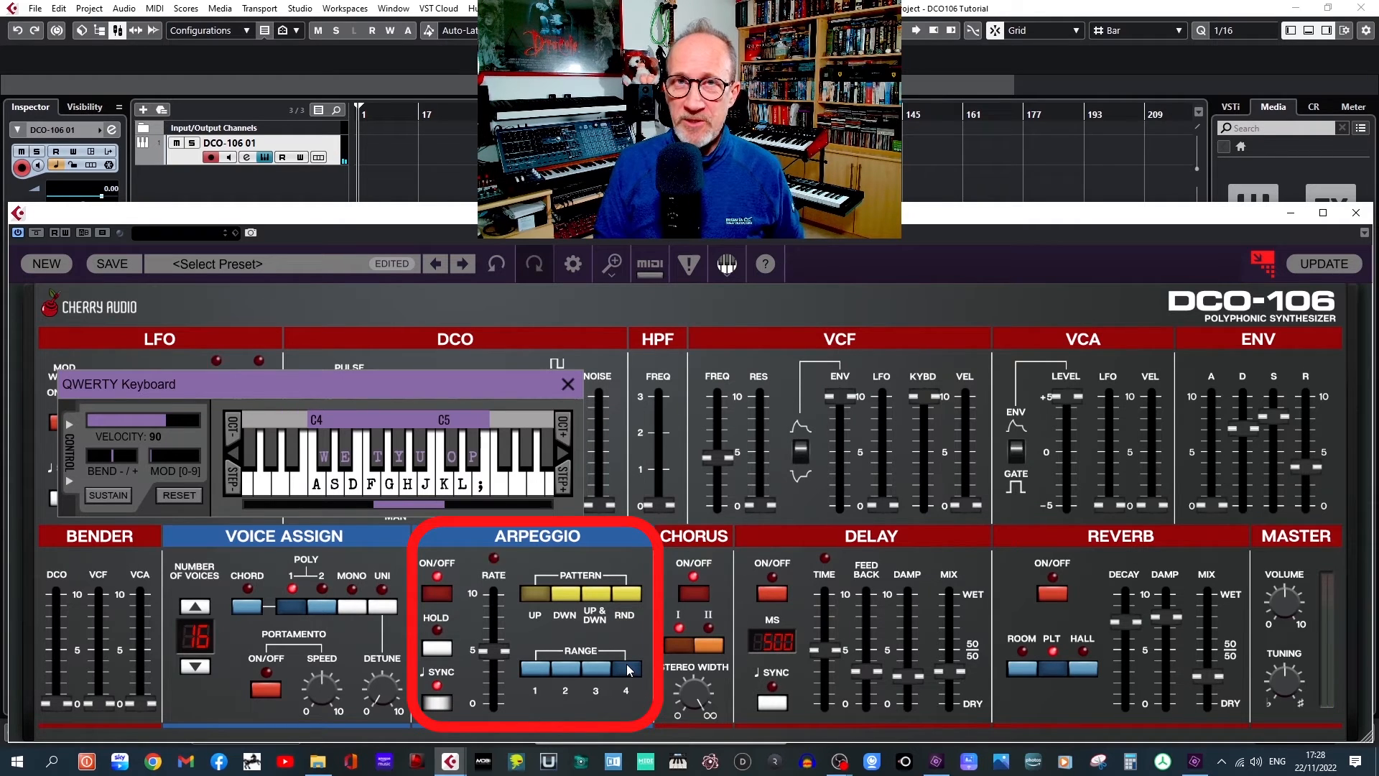
key(a+d+g+k)
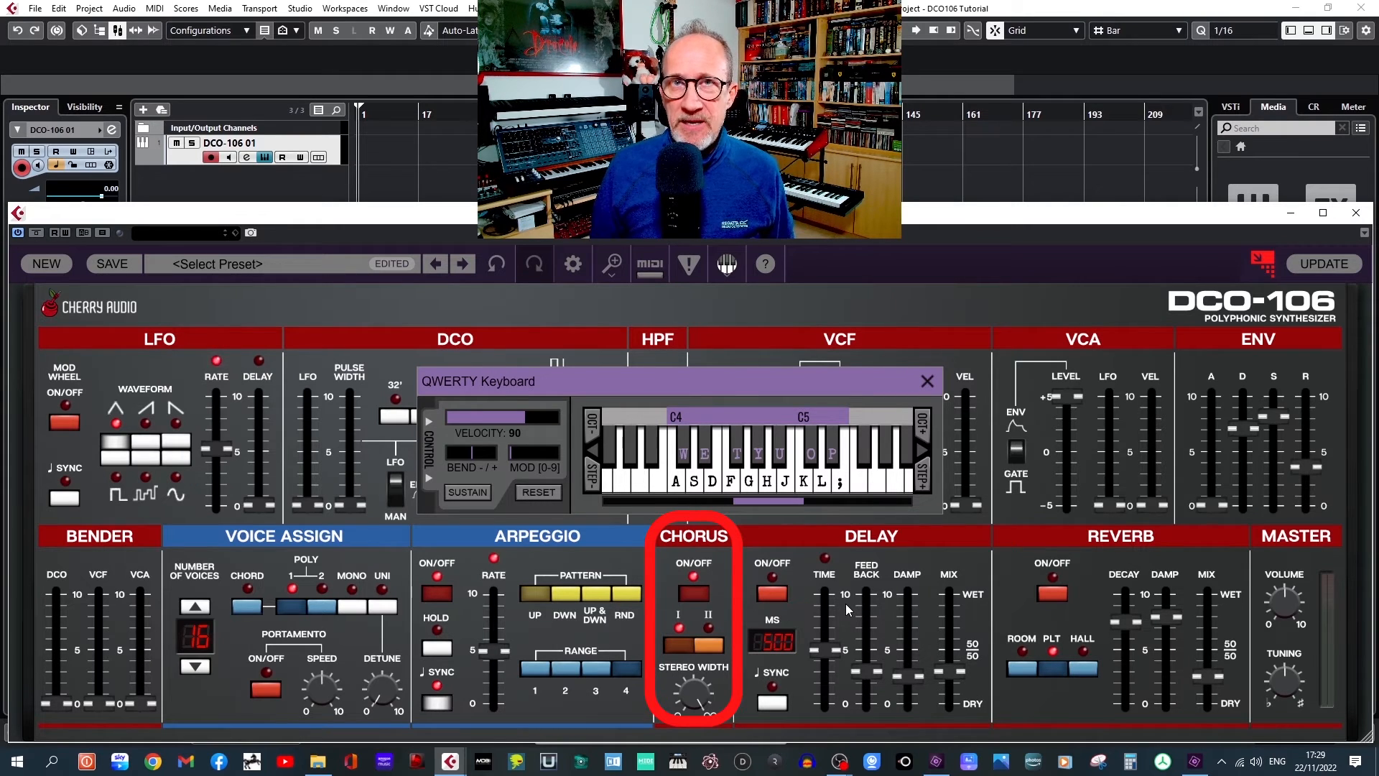
Turn off the arpeggio and the chorus, and play C4 repeatedly to hear the sound without chorus.
click(703, 597)
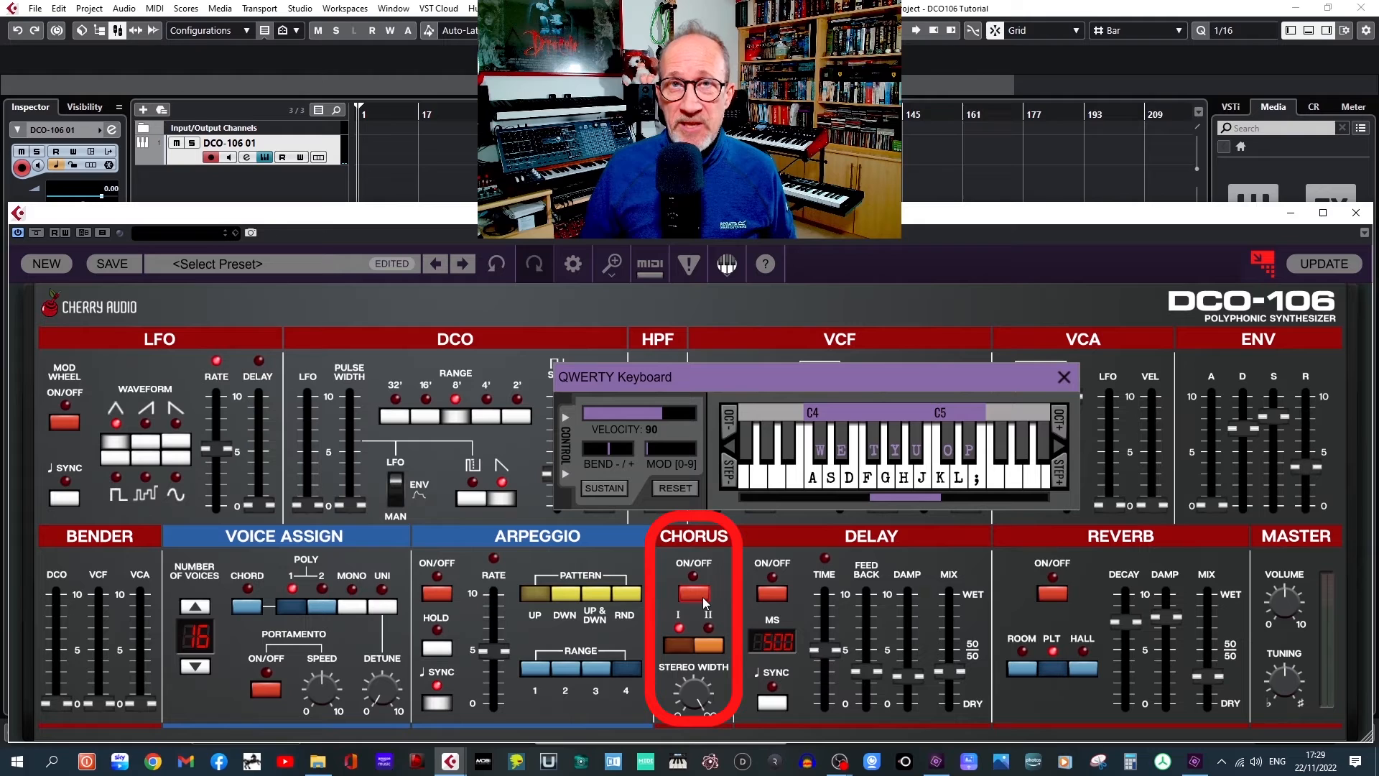
key(a)
key(a)
key(a)
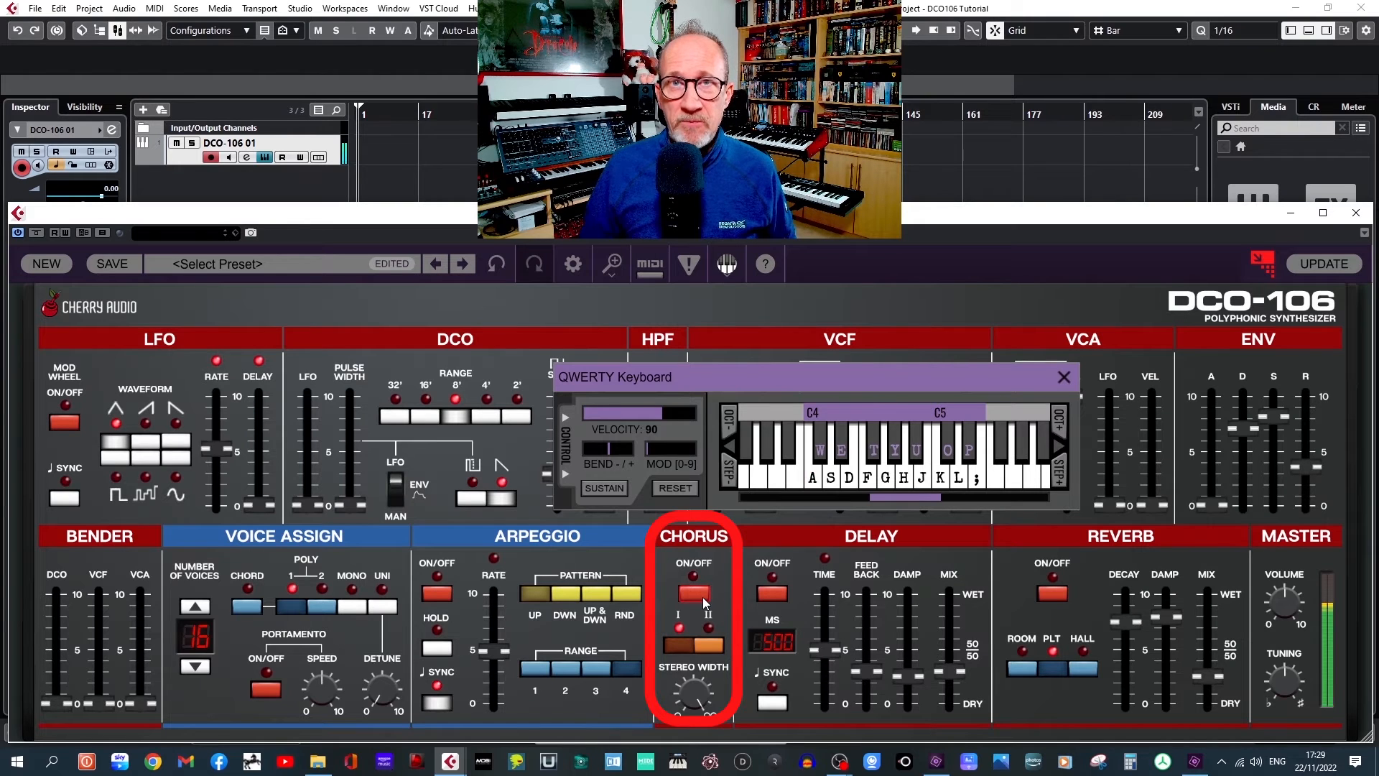
Play C4 without chorus, turn on the chorus with type I and play C4 repeatedly to compare.
key(a)
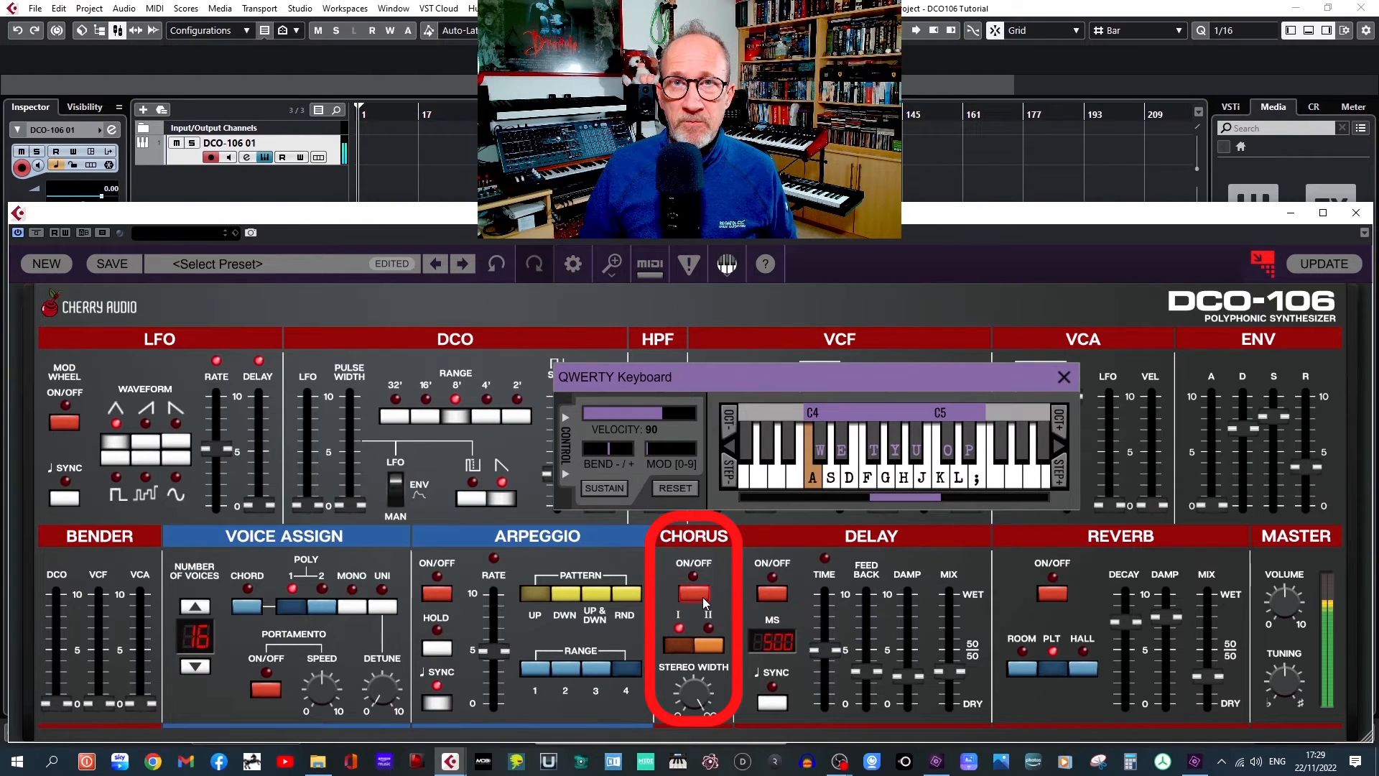
click(703, 601)
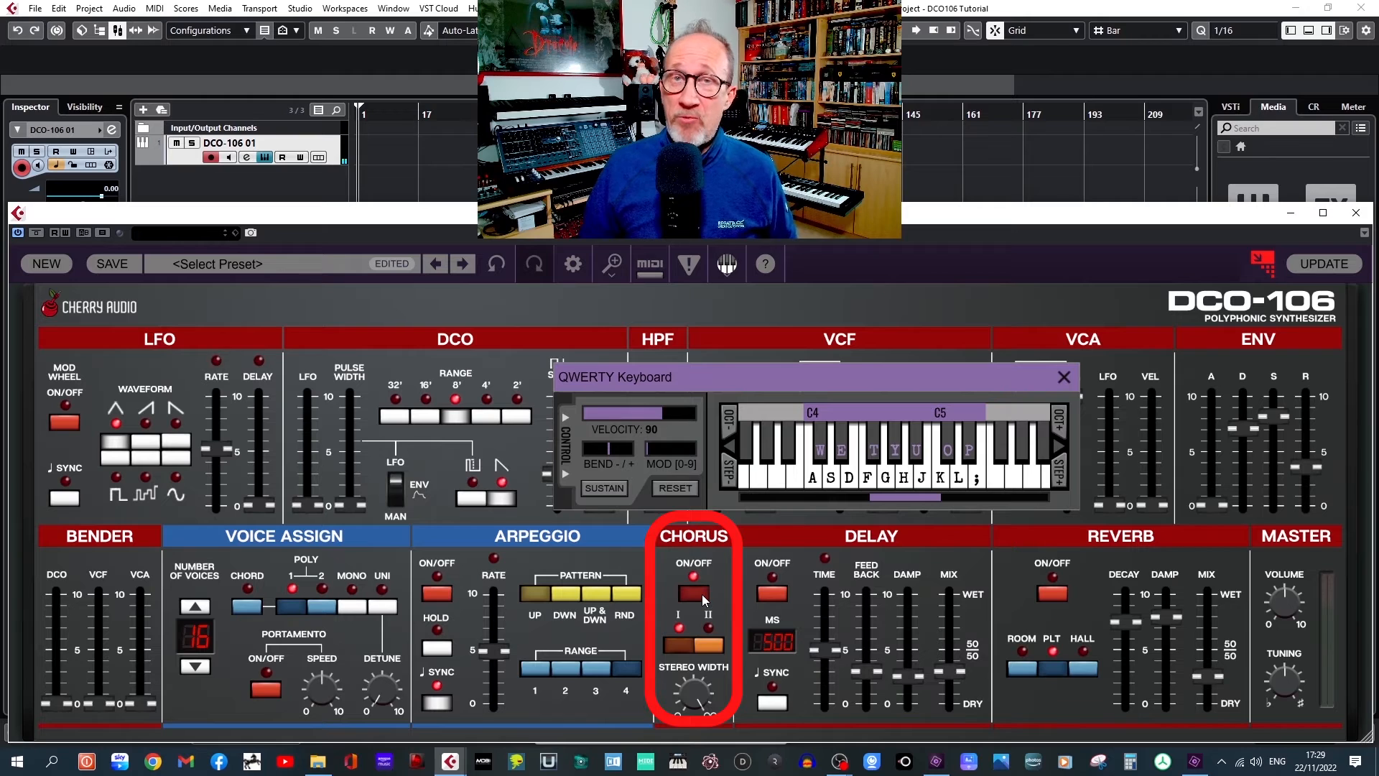
key(a)
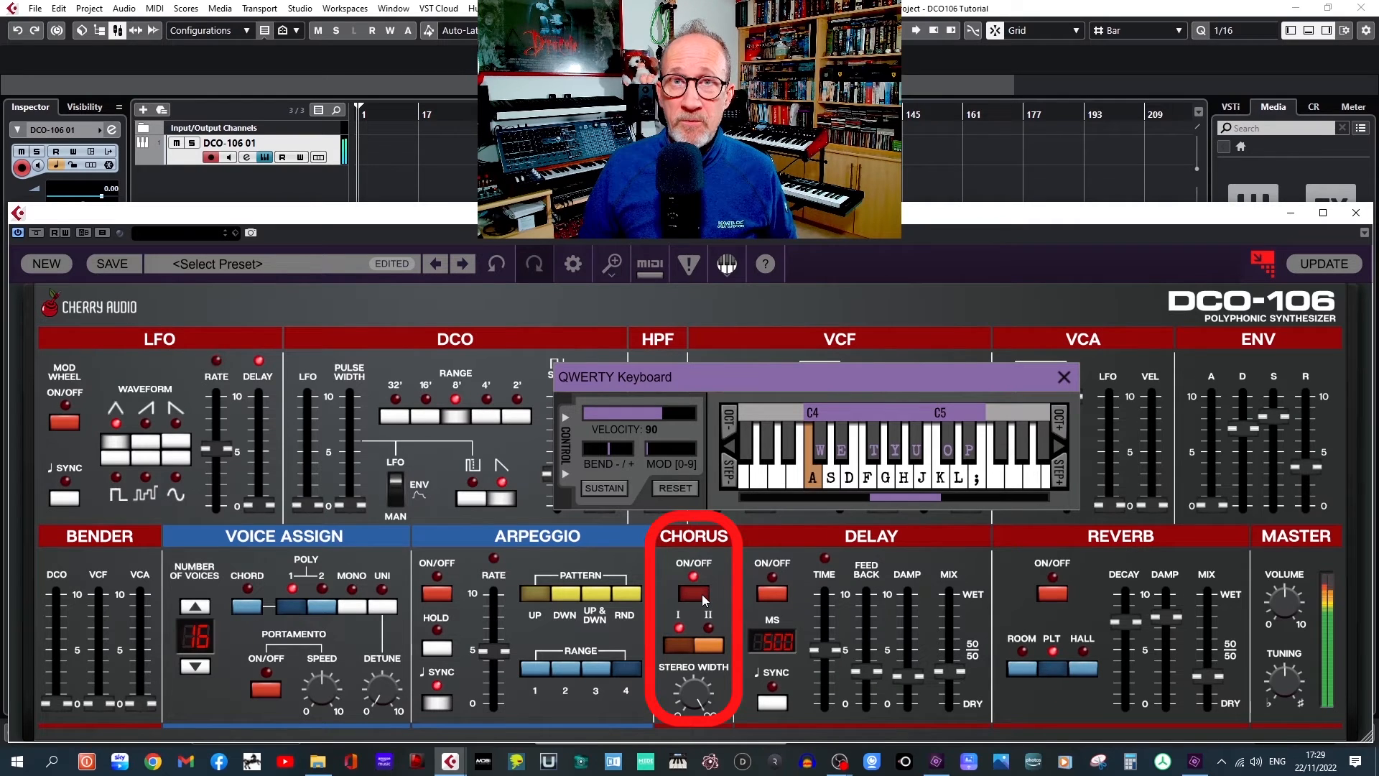
key(a)
key(a)
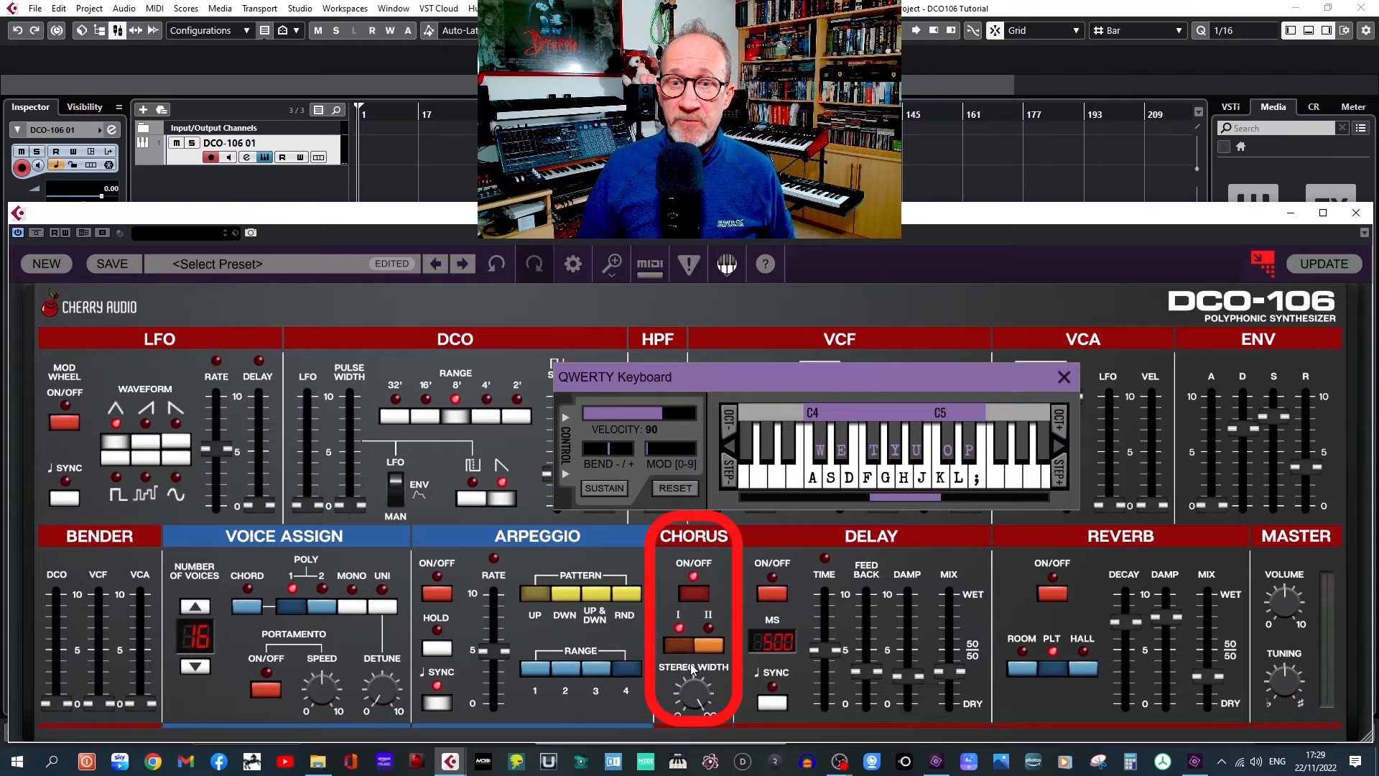
Switch the chorus to type II and play C4 repeatedly to hear it.
click(714, 648)
click(714, 647)
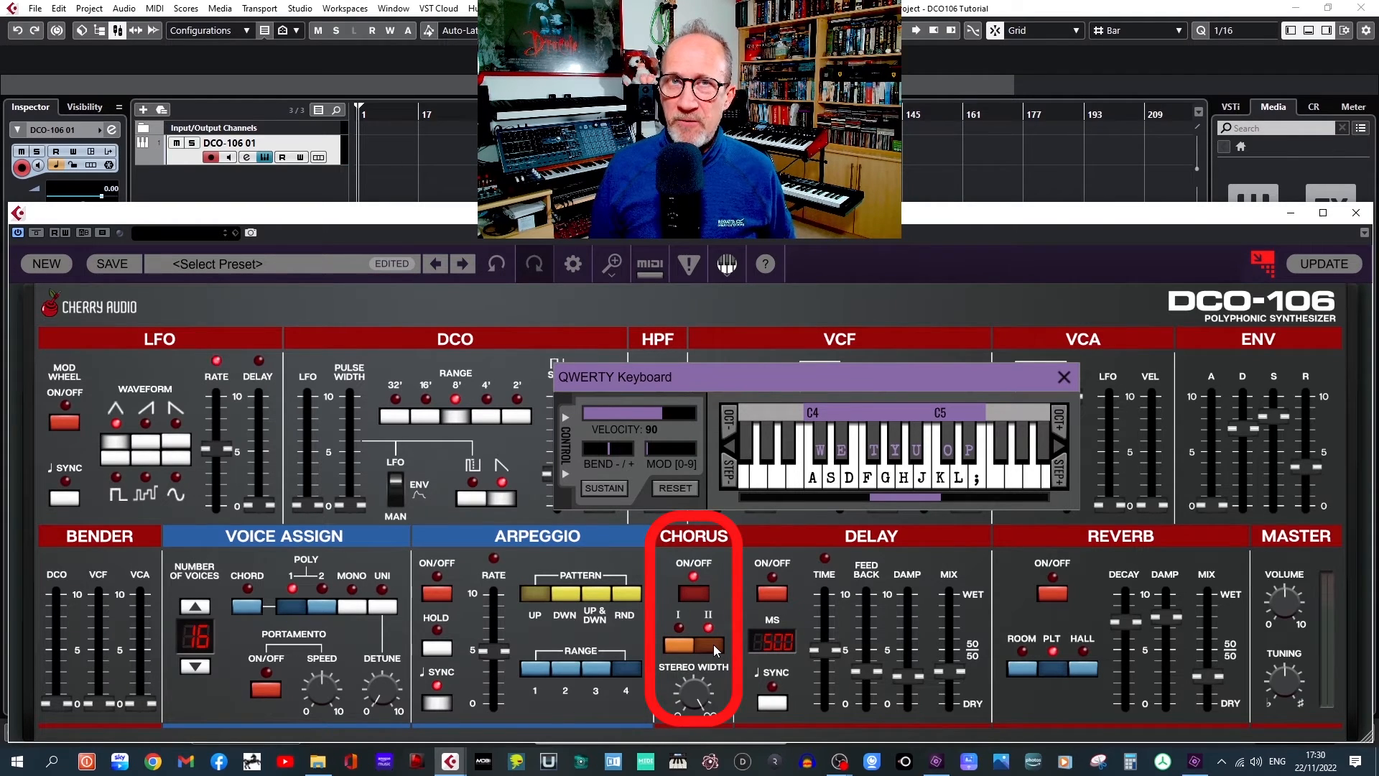
key(a)
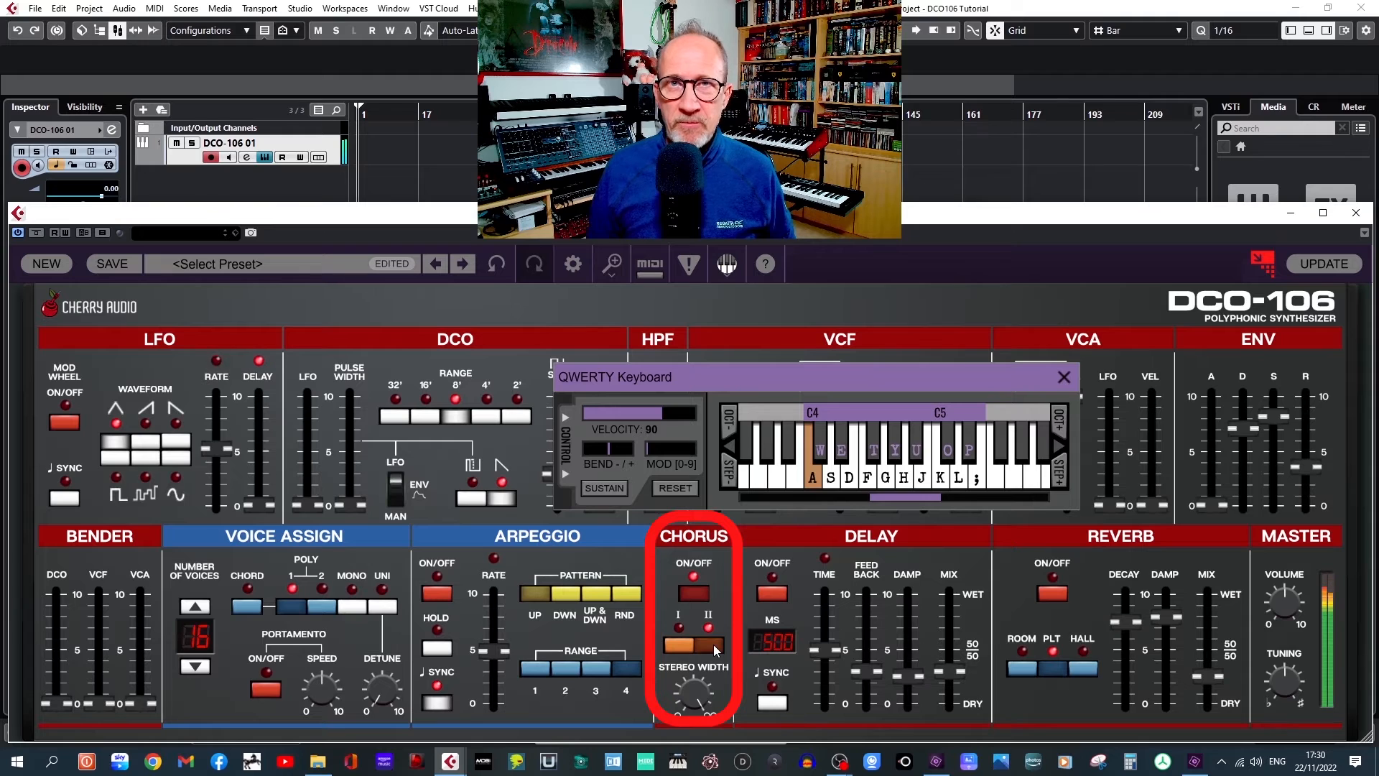
key(a)
key(a)
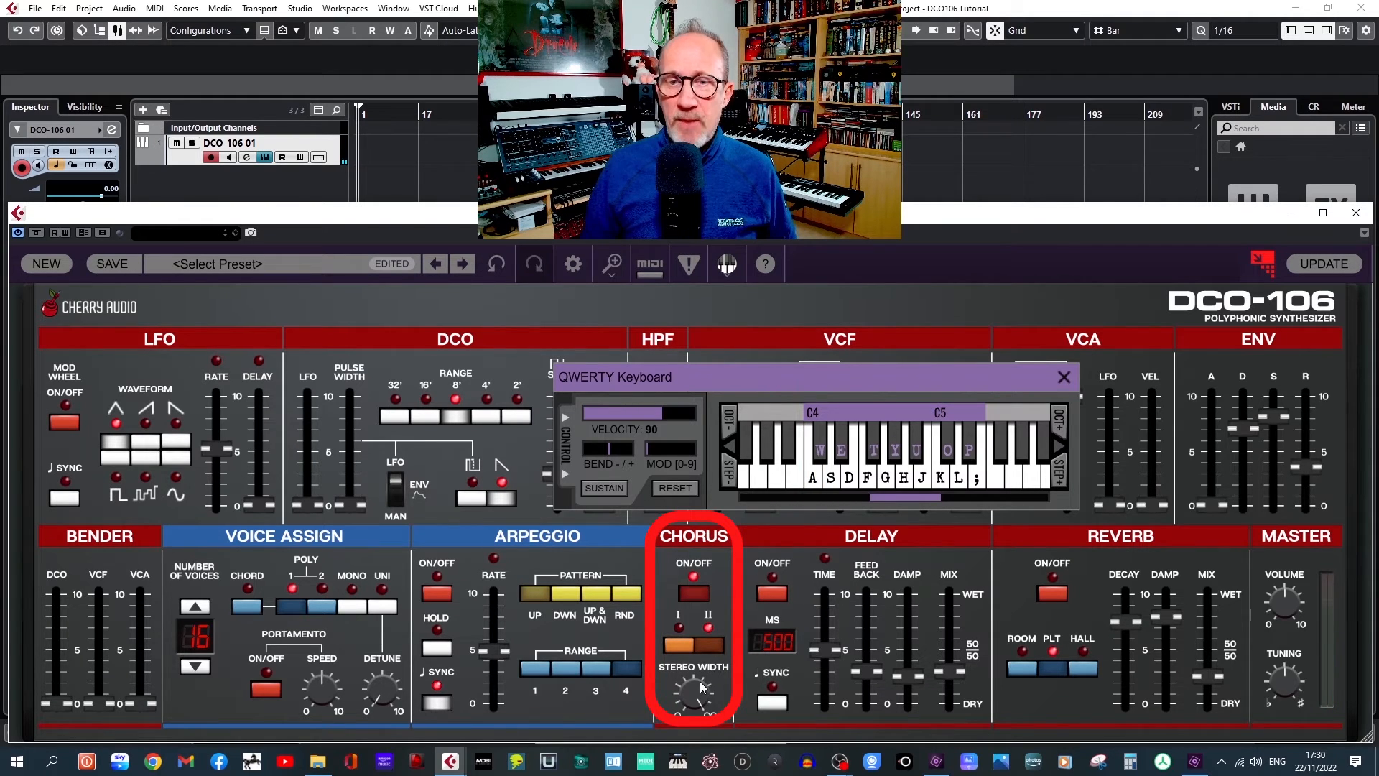
Play C4 while adjusting the chorus stereo width.
mouse_move(698, 694)
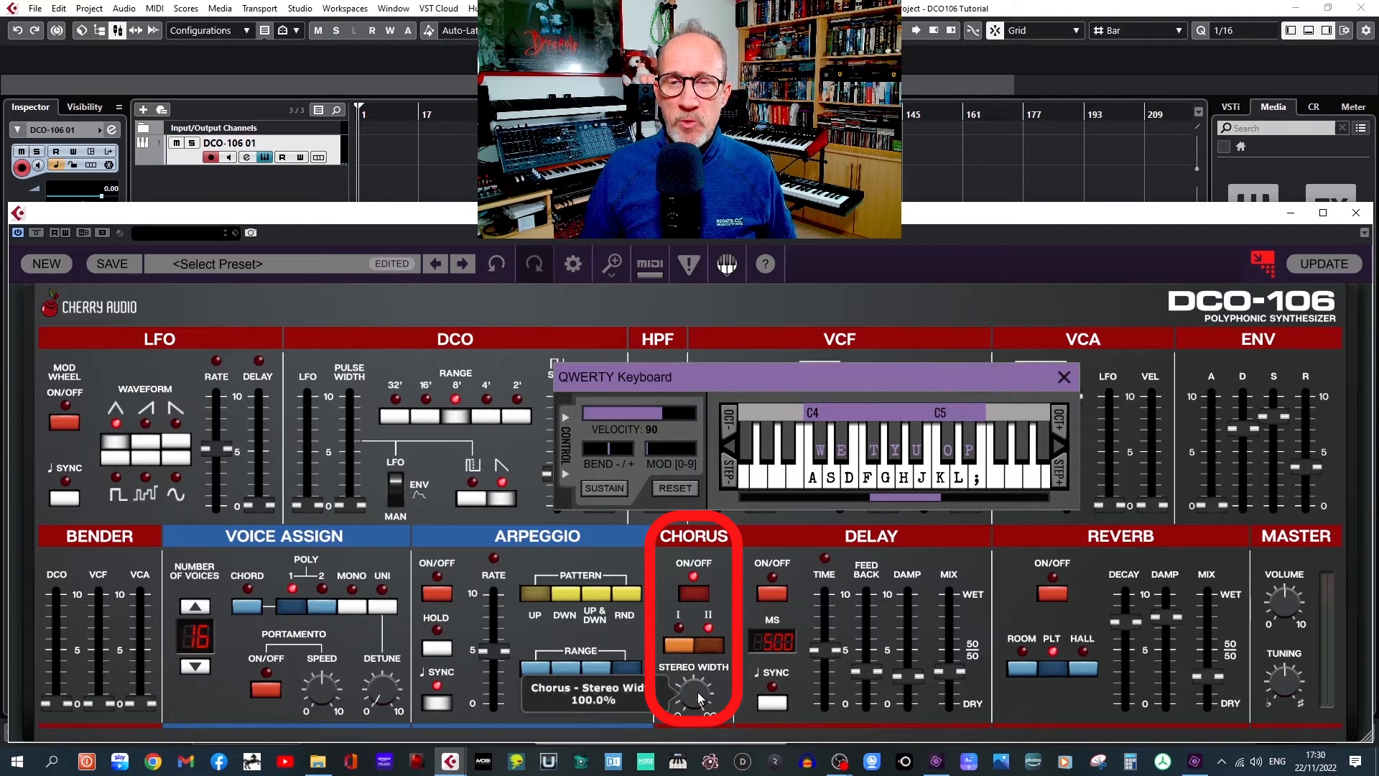
key(a)
drag(698, 693, 709, 616)
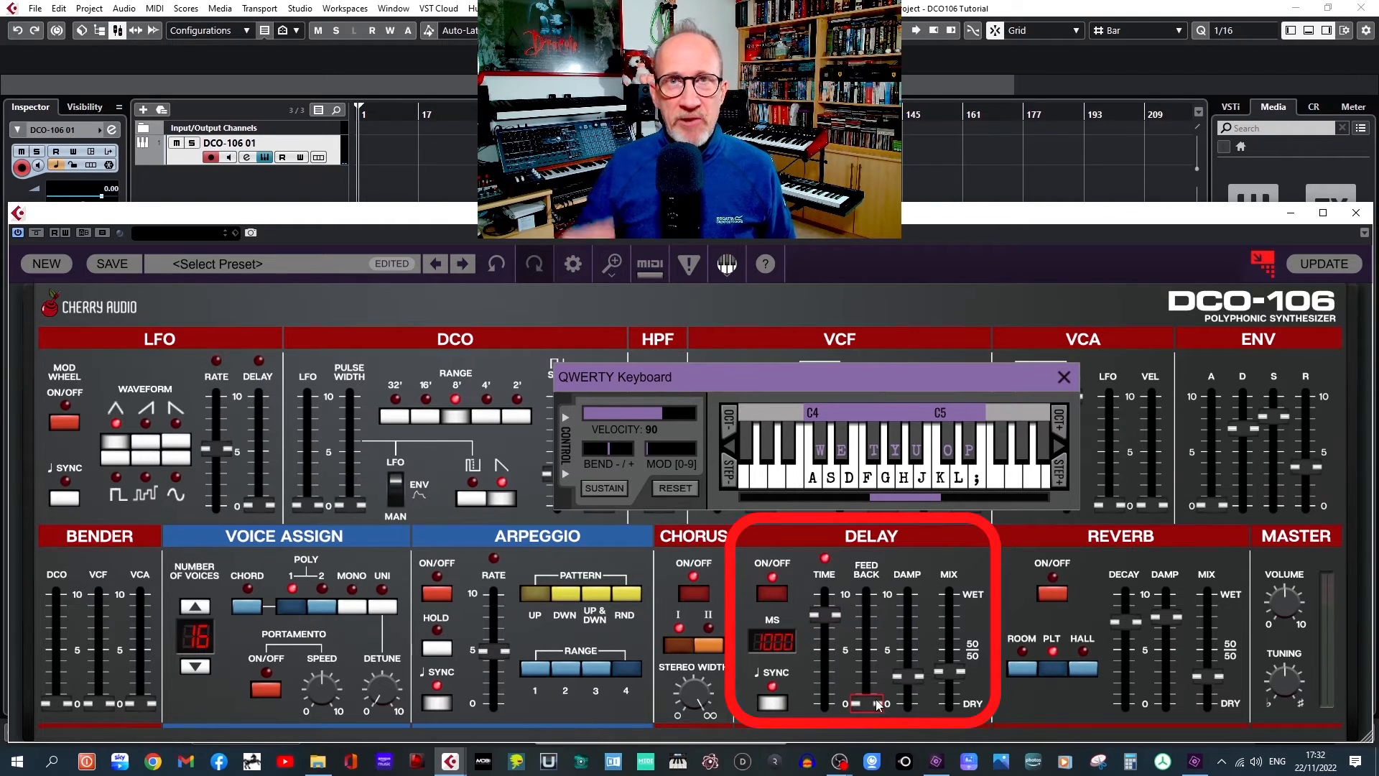
Raise the delay feedback to 76.9% and play C4 to hear the repeats.
mouse_move(878, 704)
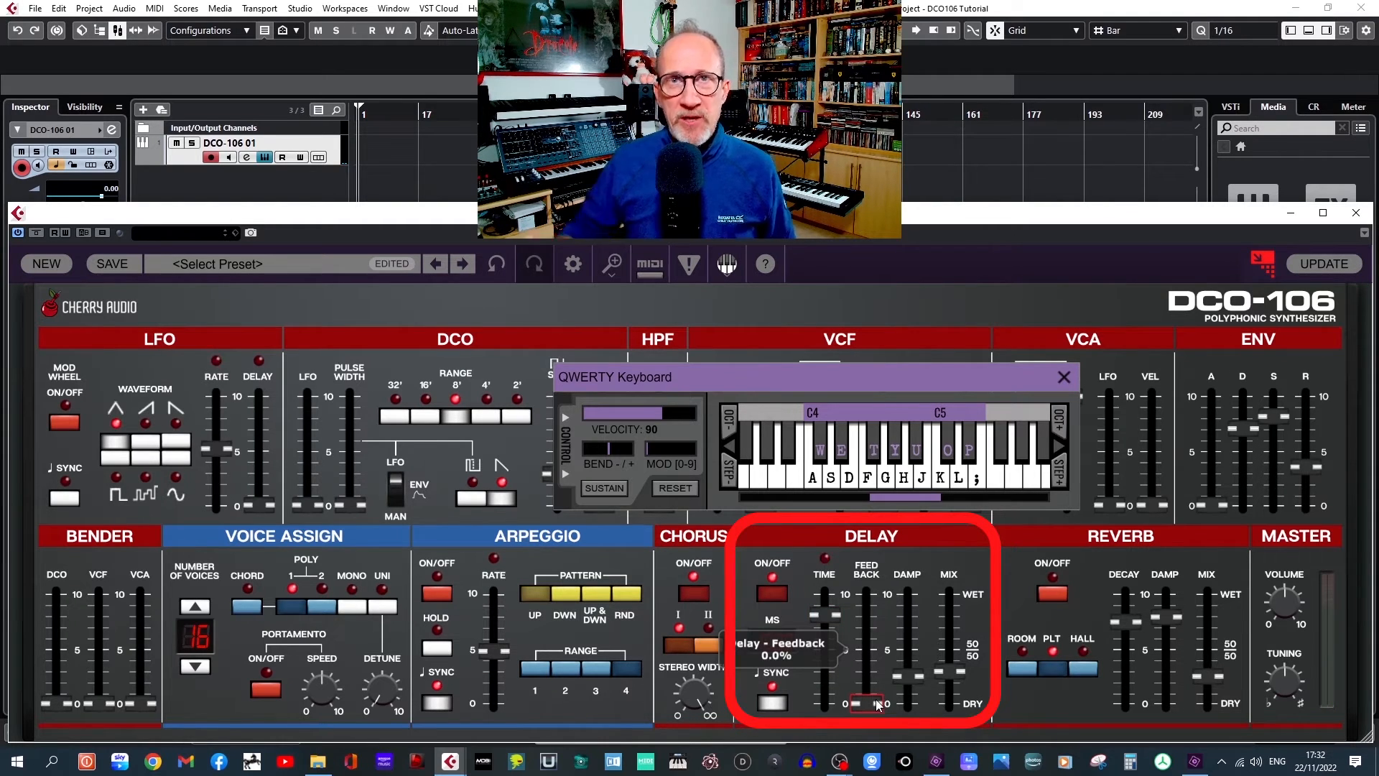
drag(877, 704, 875, 627)
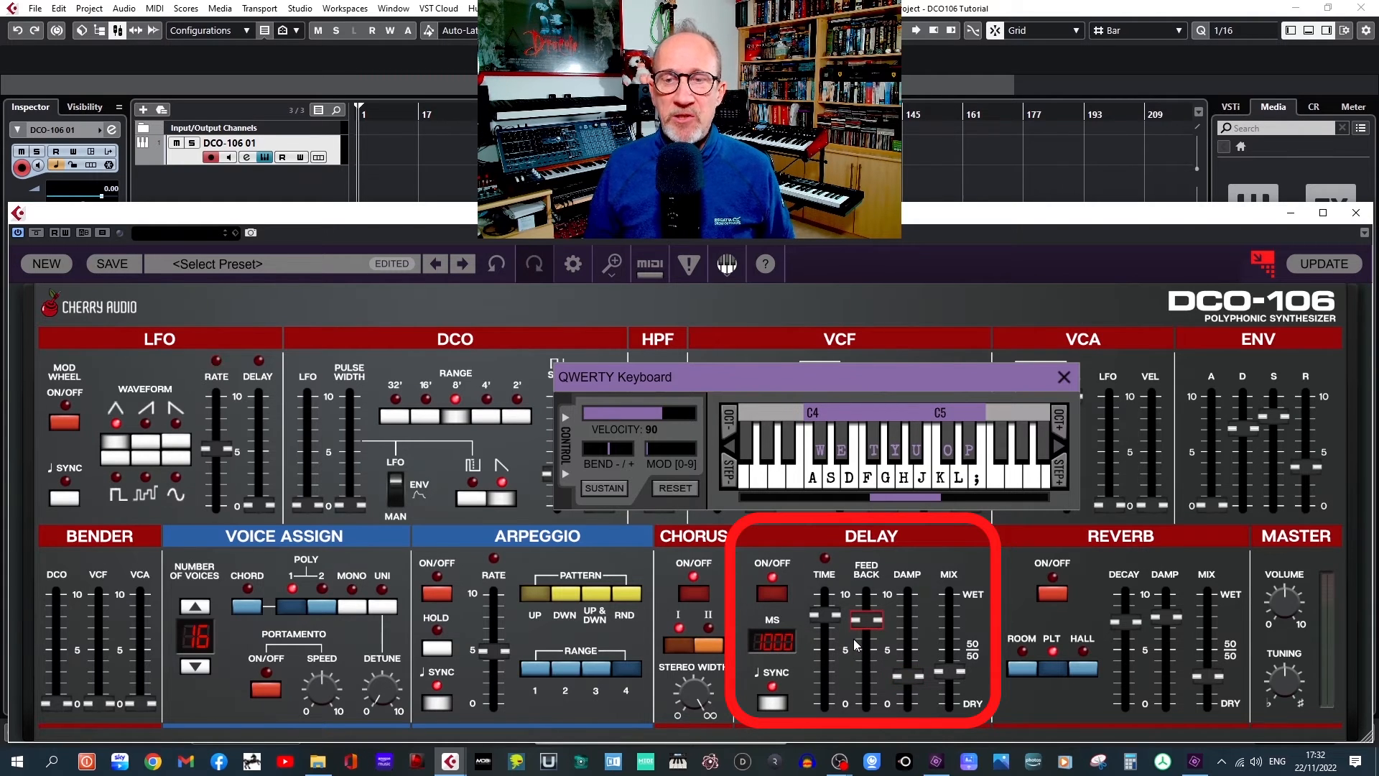
mouse_move(853, 639)
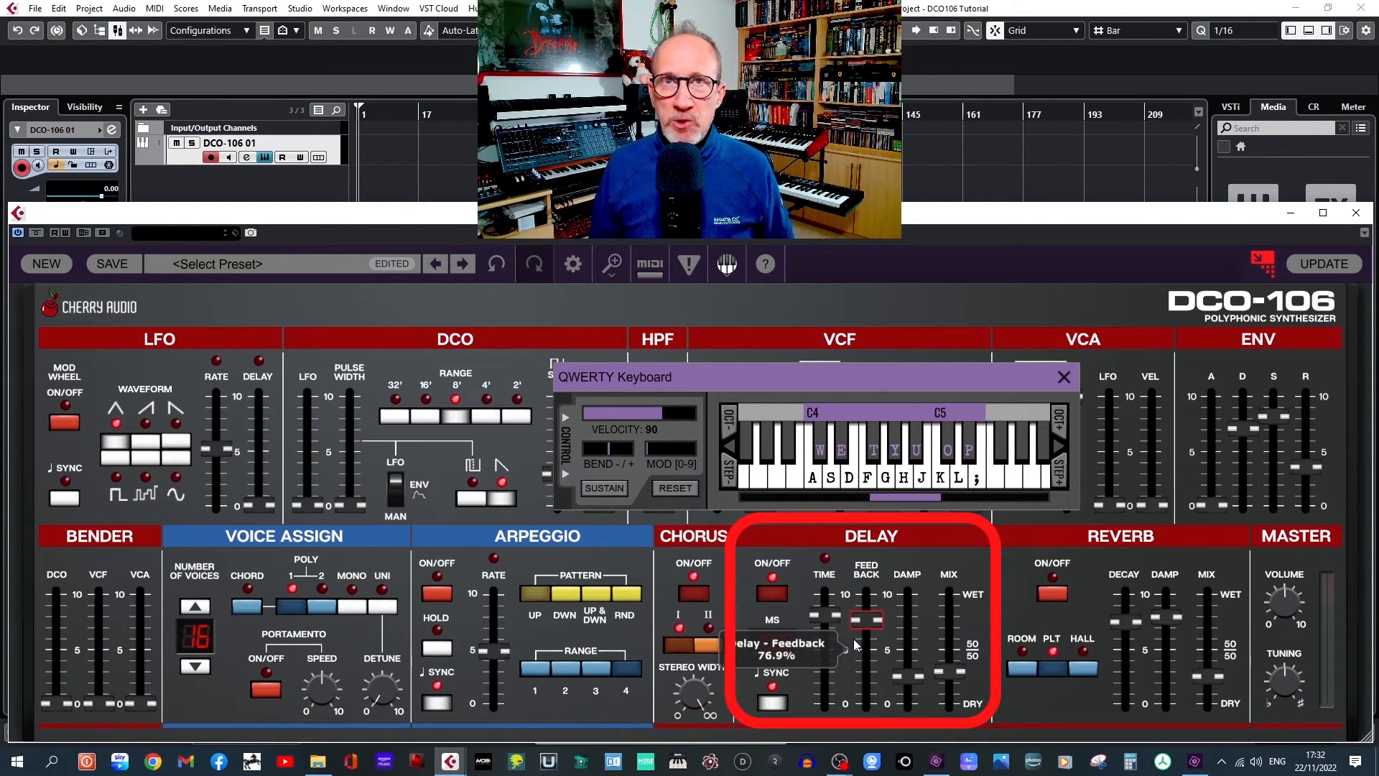
key(a)
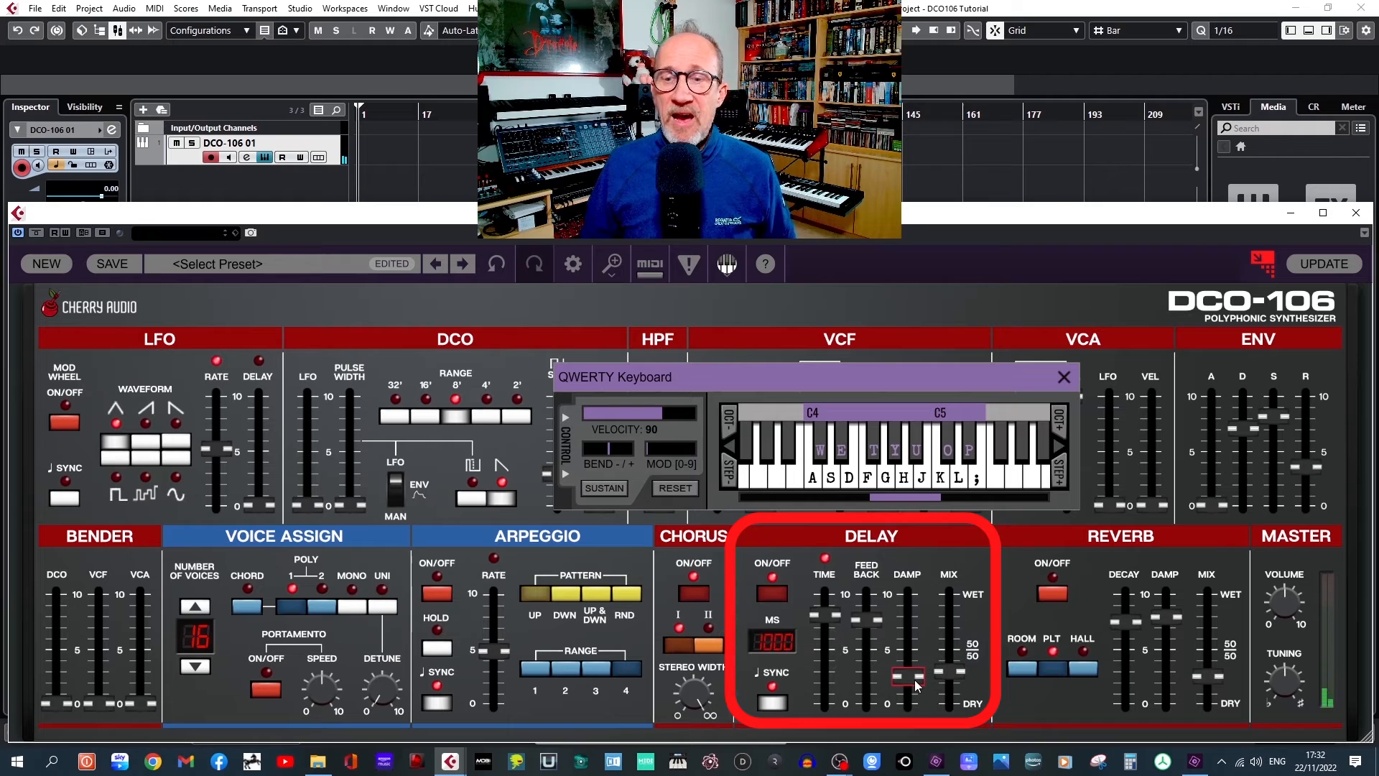
Audition the delay damping at 95.5% and 0%, leaving it somewhat above the midpoint.
mouse_move(915, 684)
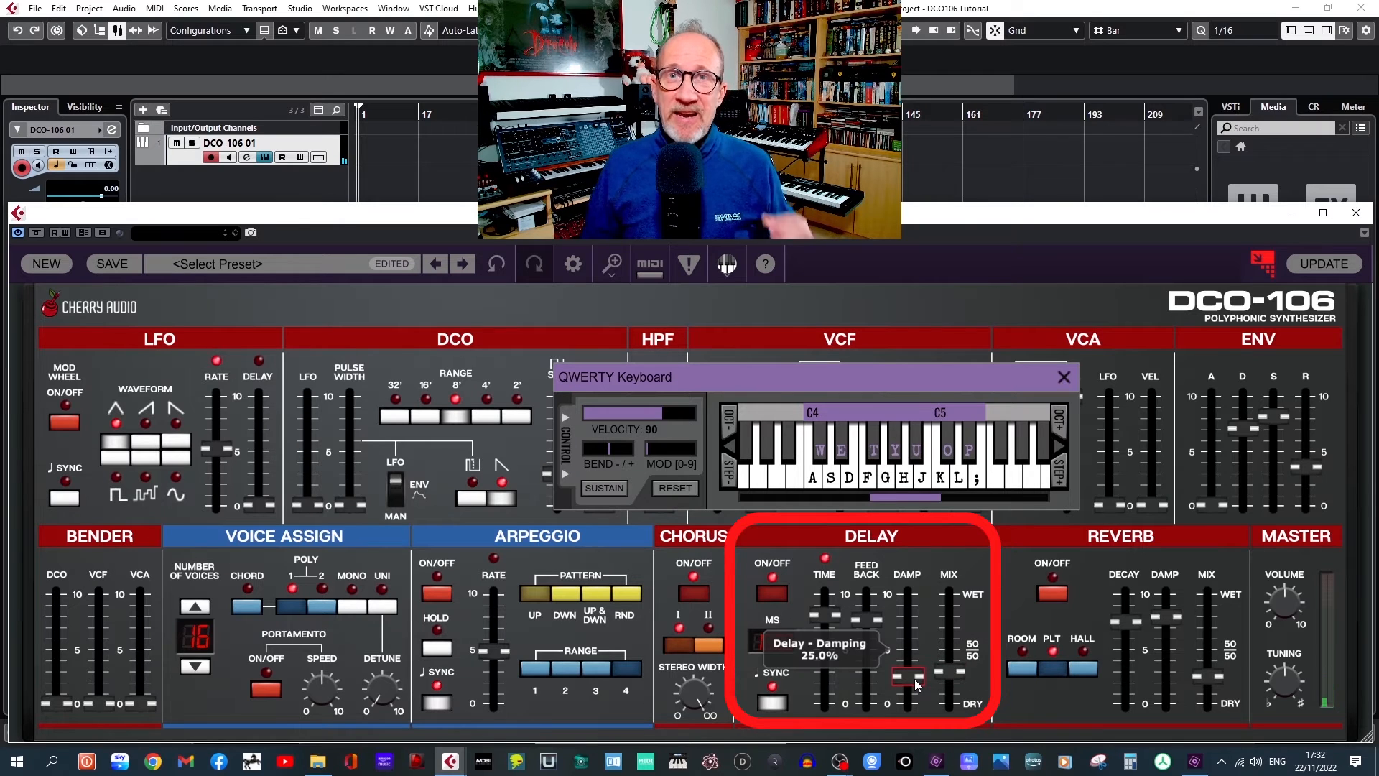
drag(915, 682, 916, 607)
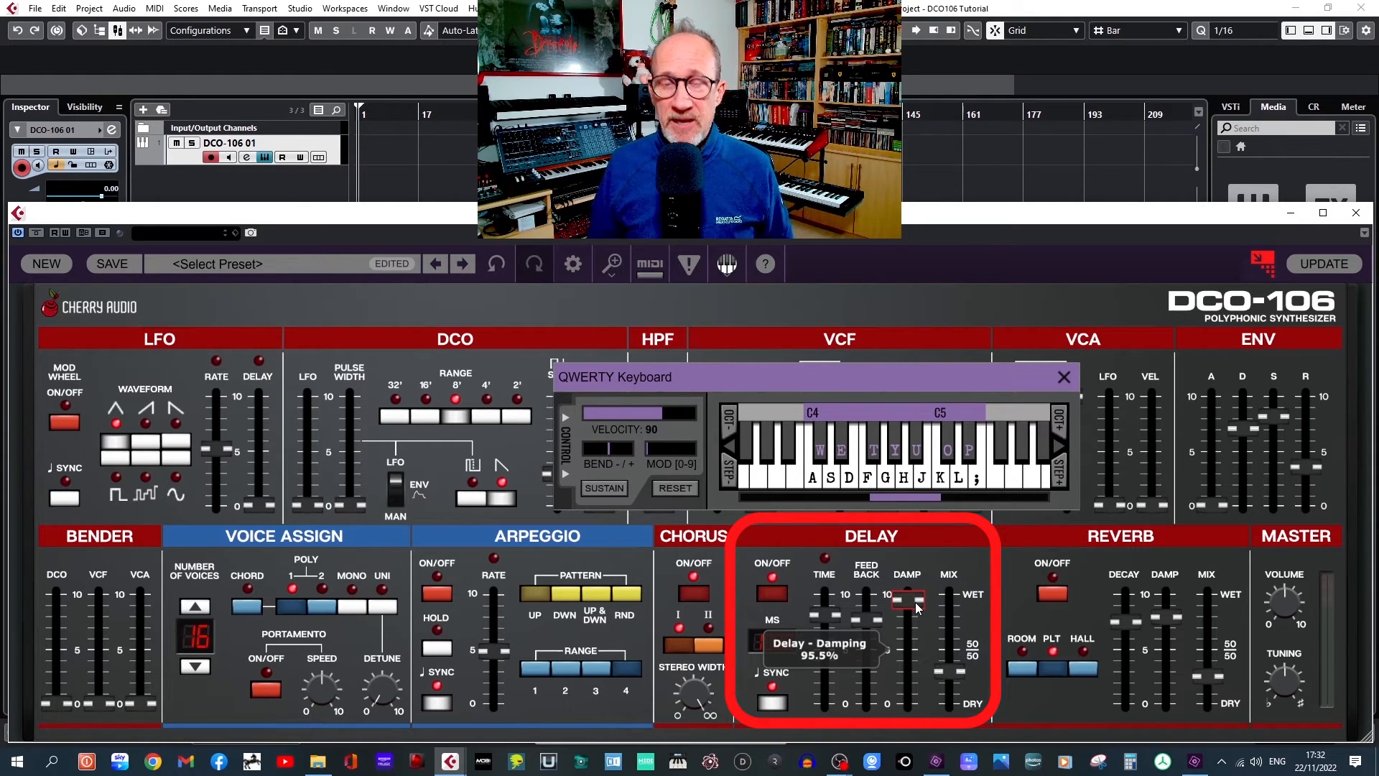
drag(916, 606, 911, 707)
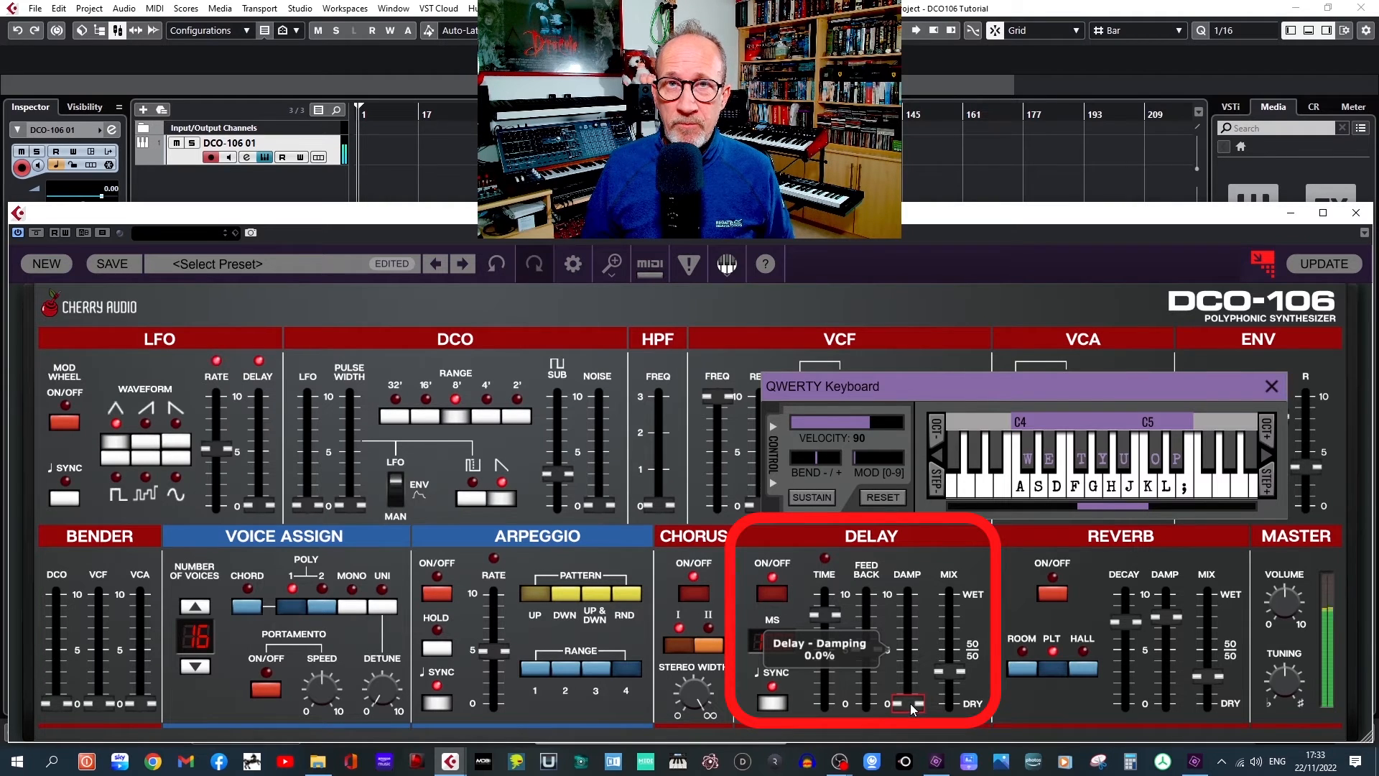
drag(912, 708, 929, 639)
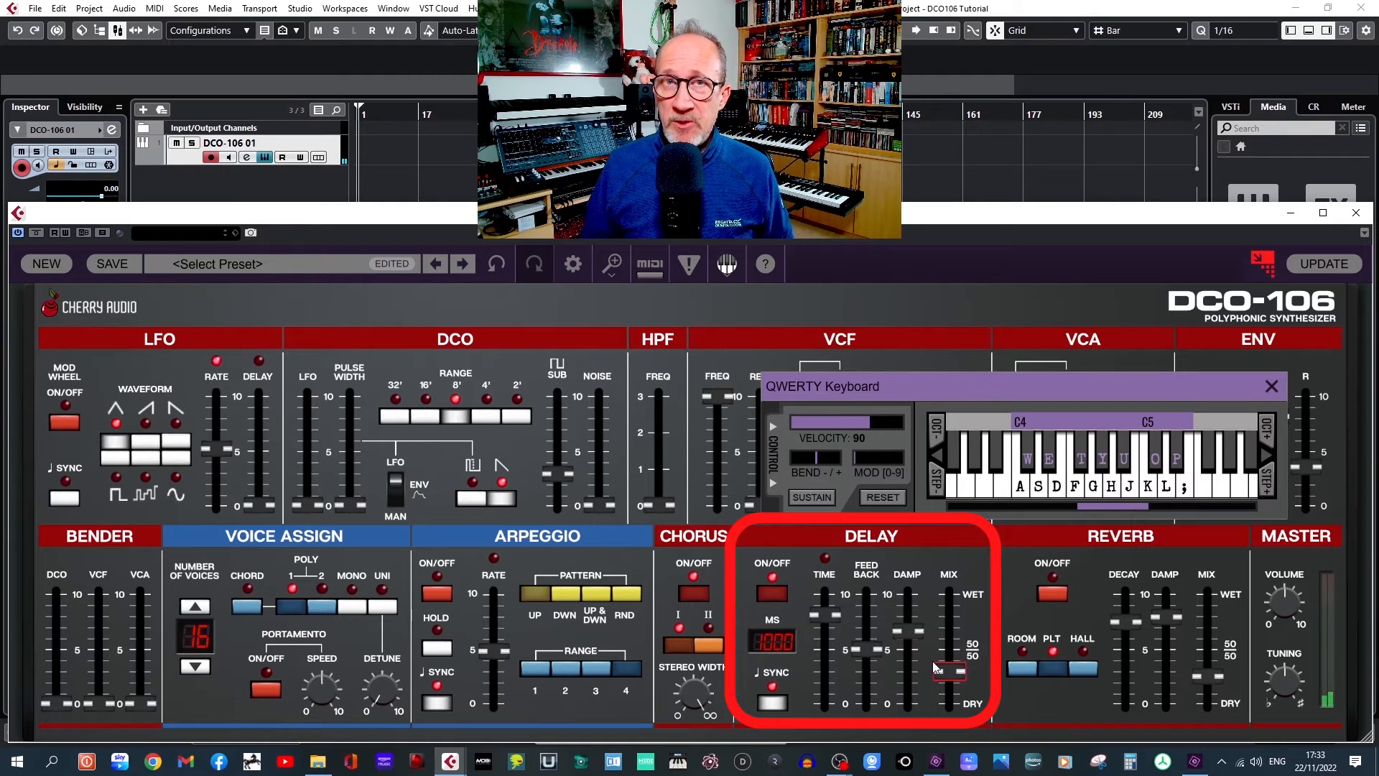
Set the delay mix to an even 50/50 balance of wet and dry.
mouse_move(935, 668)
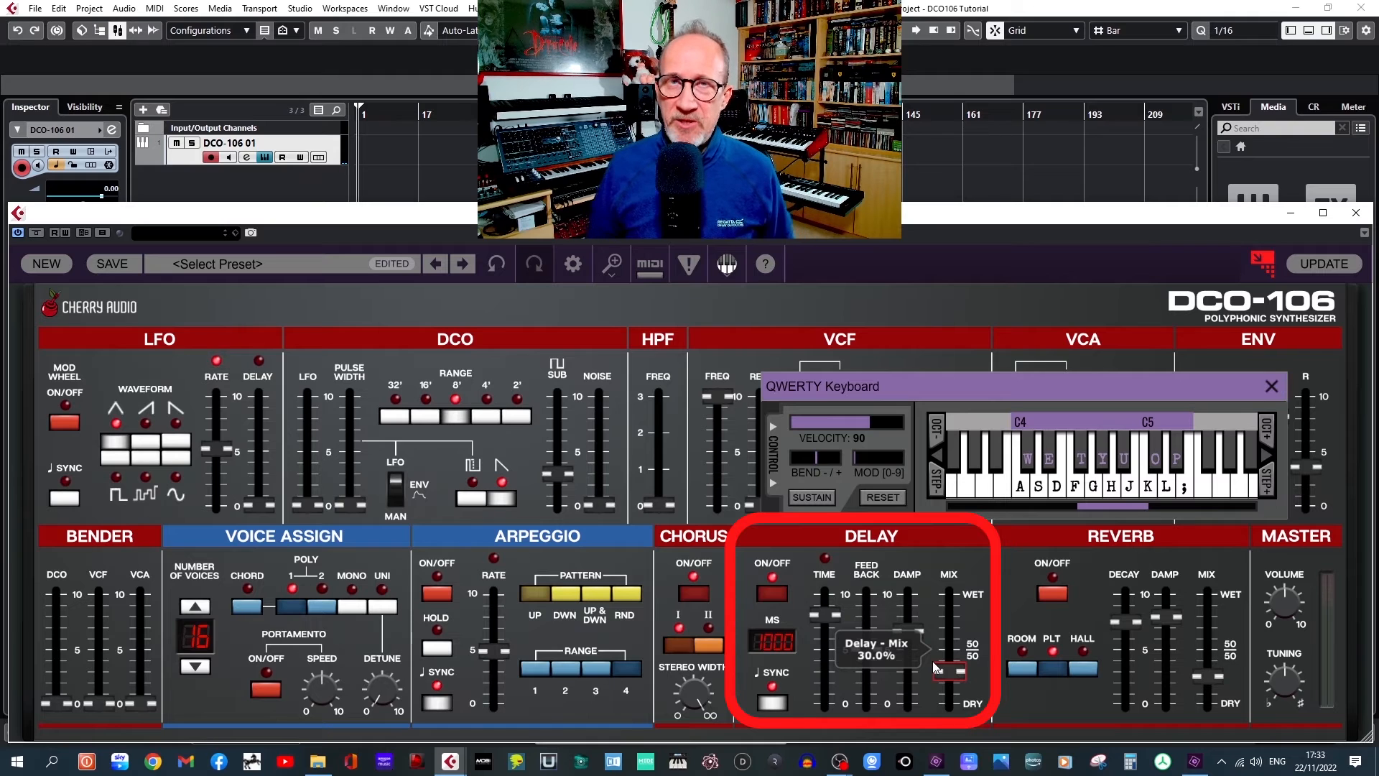
double_click(935, 665)
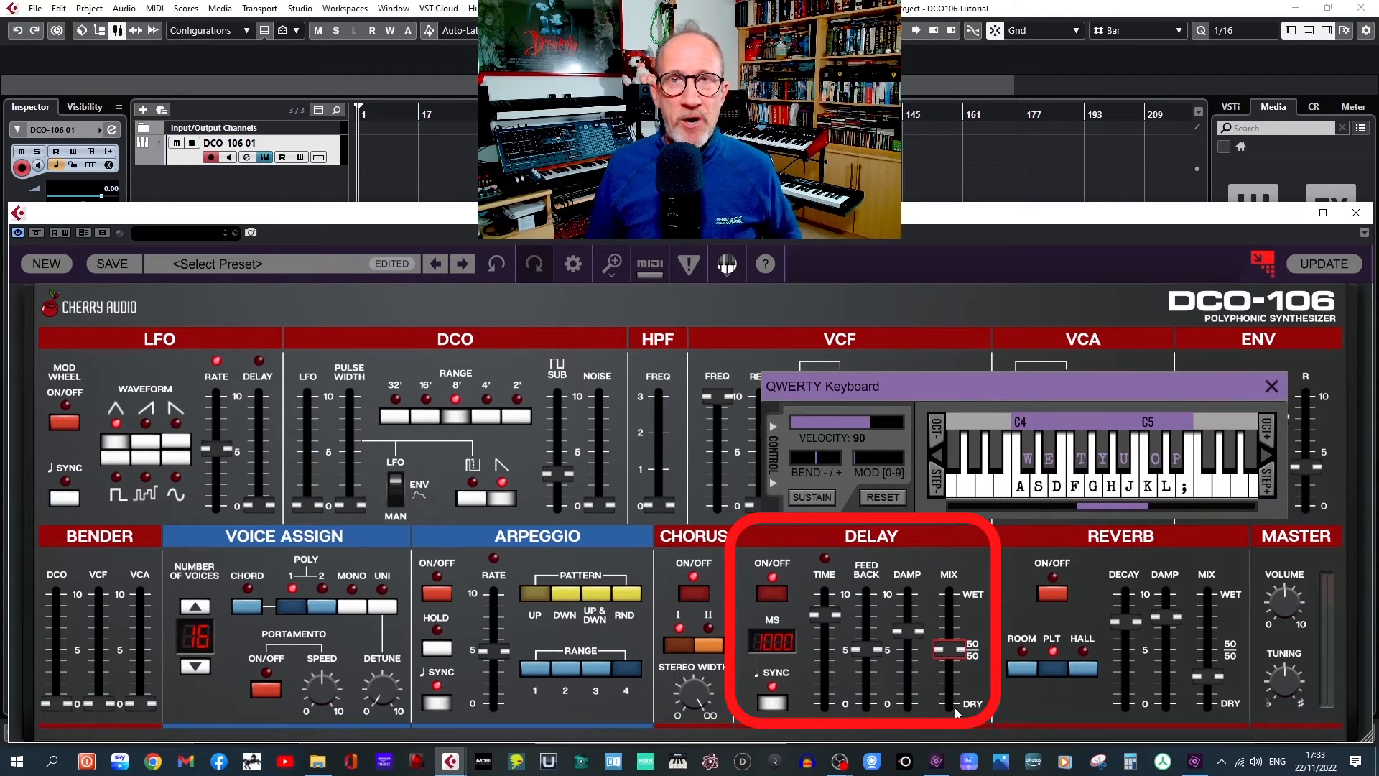
mouse_move(956, 710)
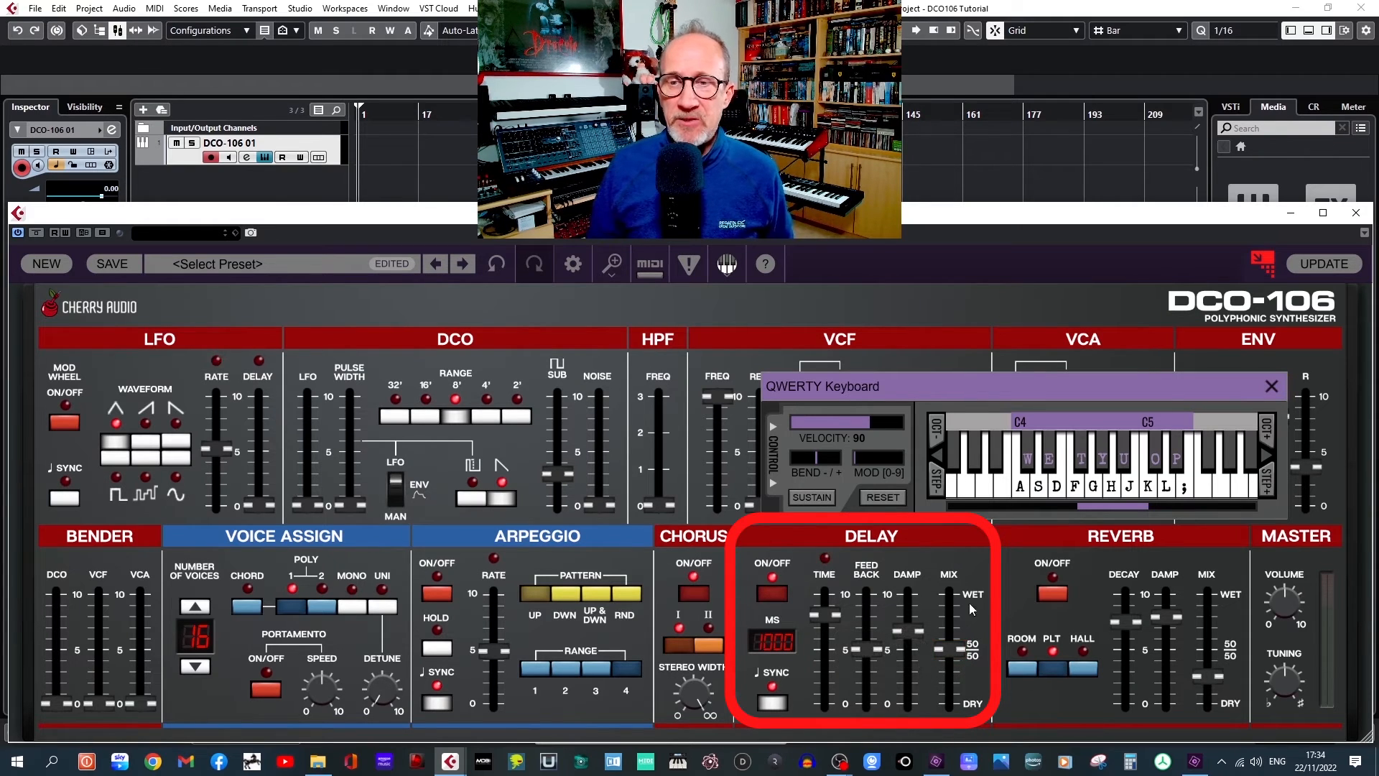
mouse_move(962, 595)
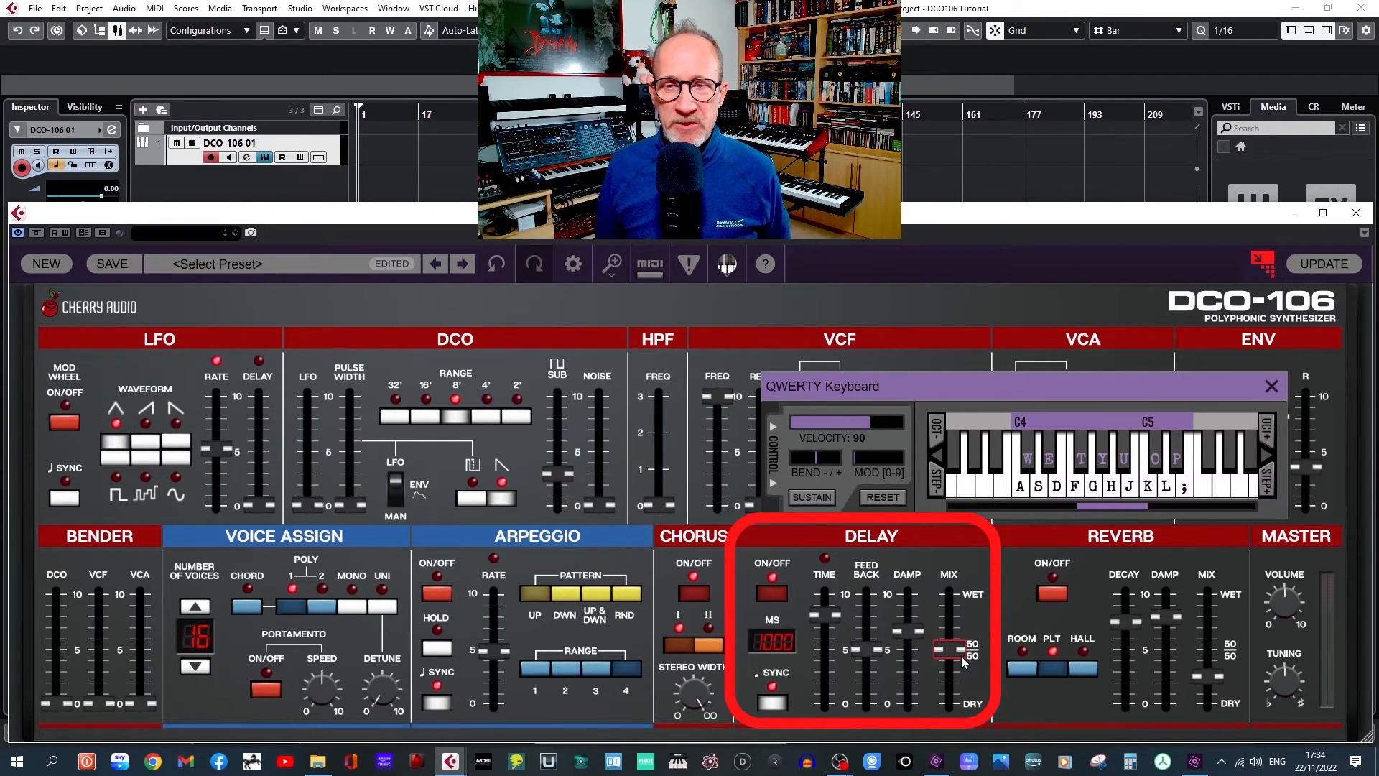
mouse_move(962, 661)
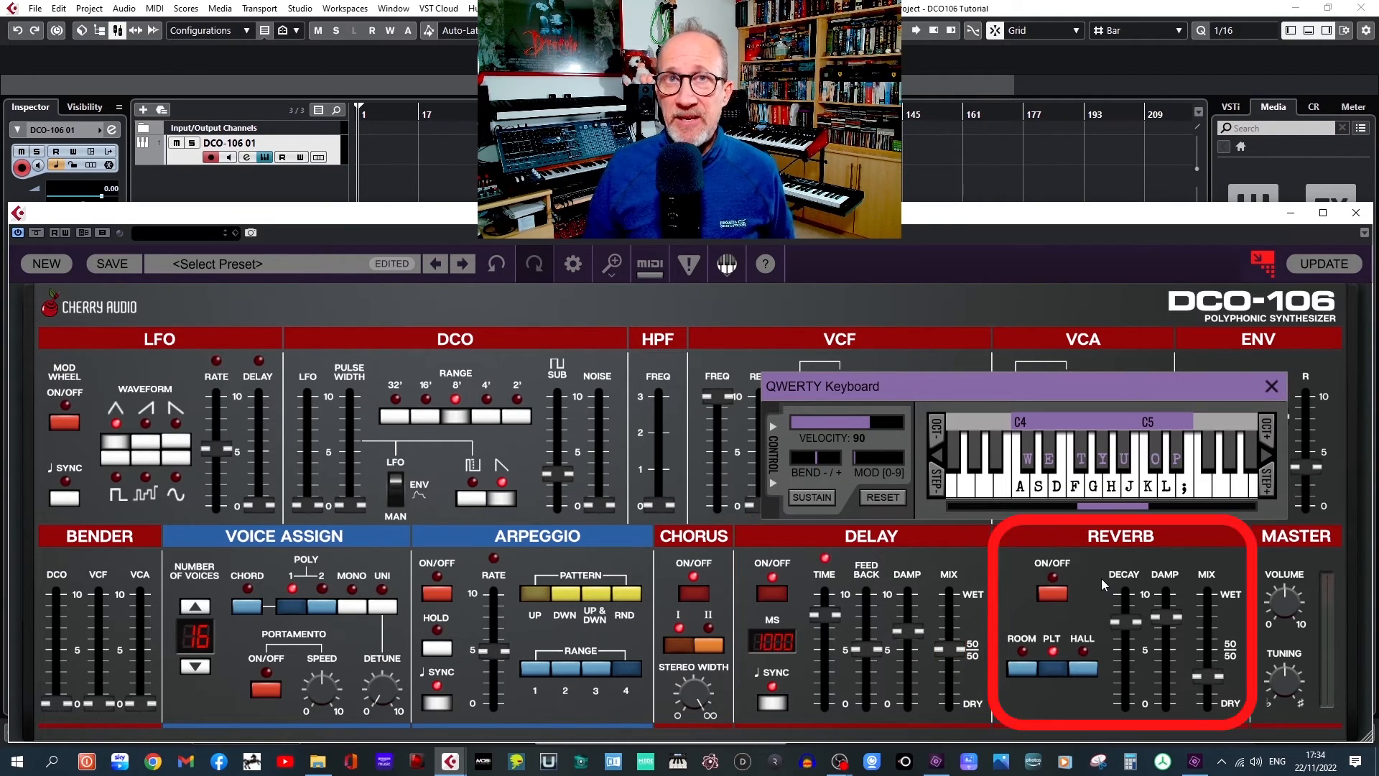
Turn on the reverb and set its type to Hall.
click(1057, 594)
click(1052, 593)
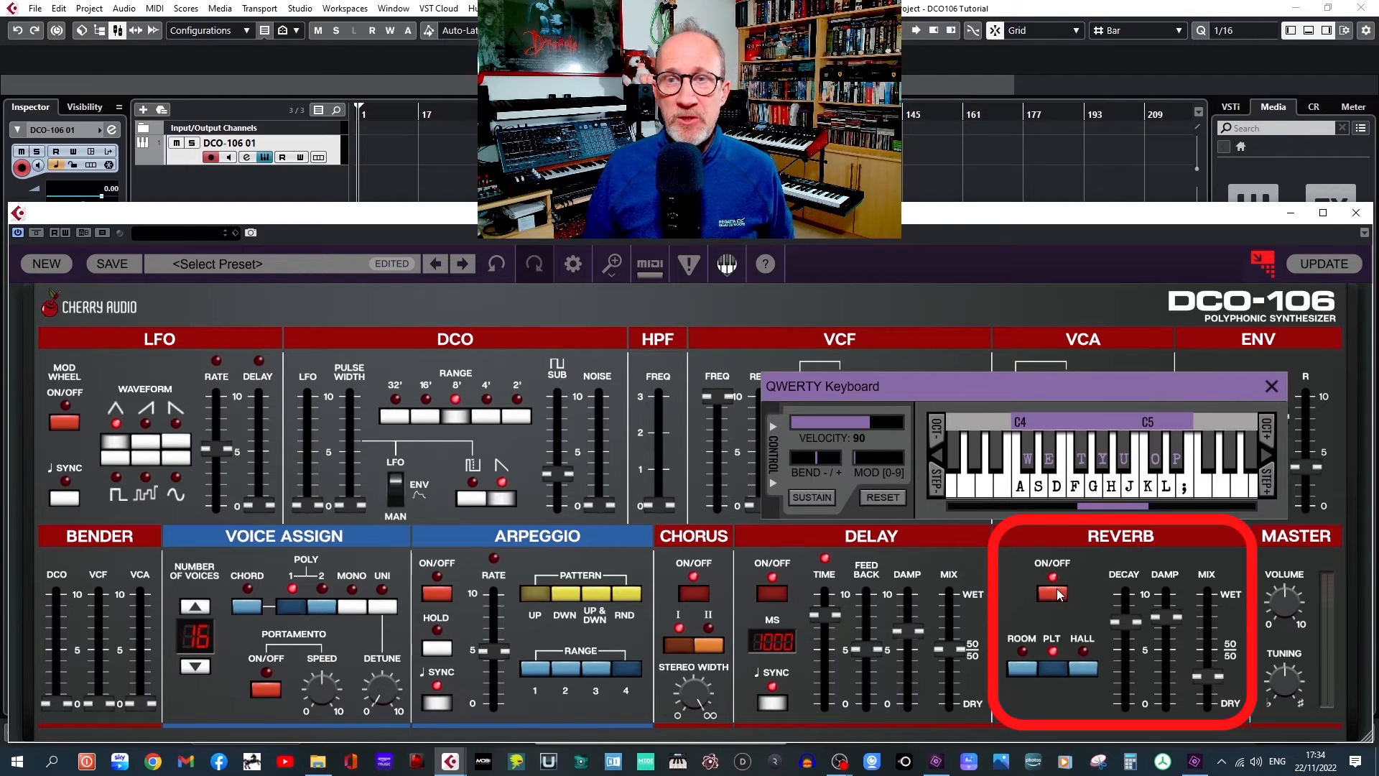
click(1052, 593)
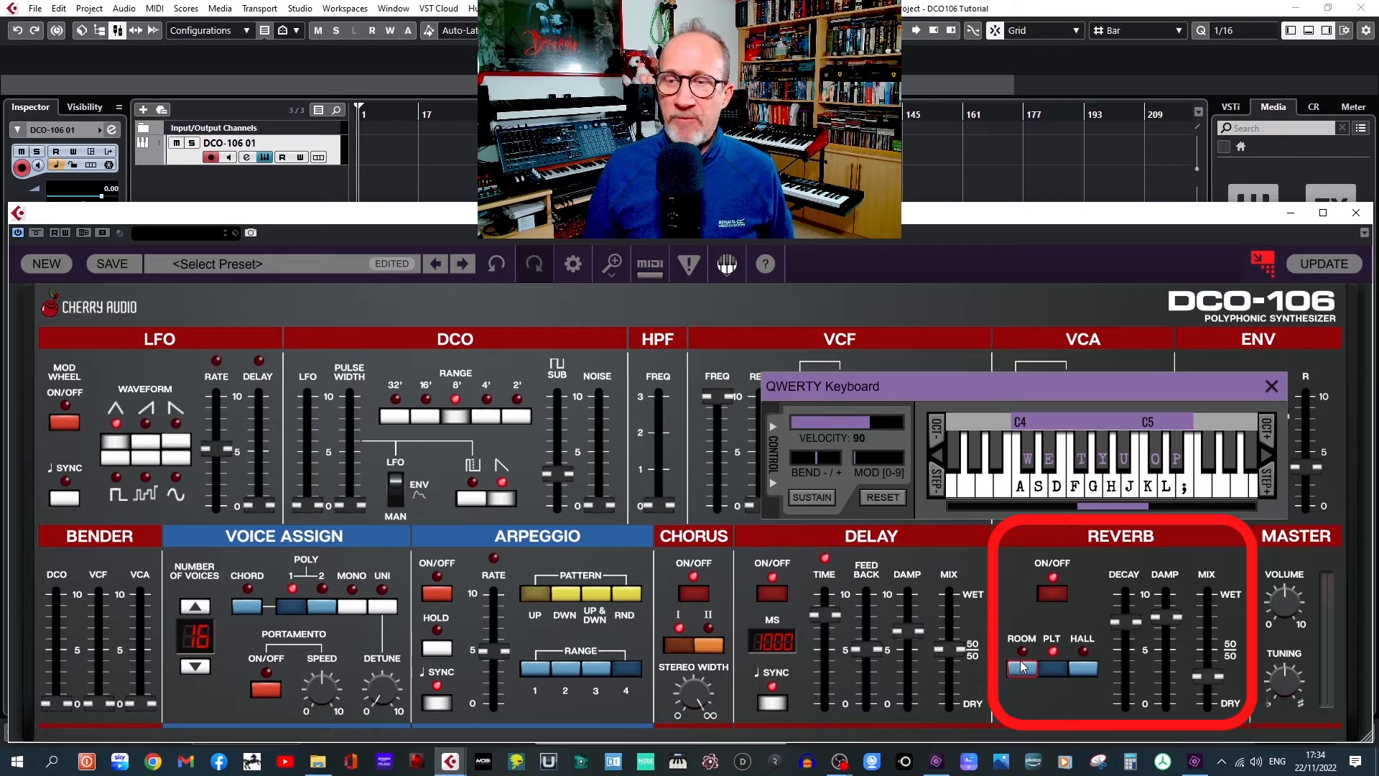
click(1085, 673)
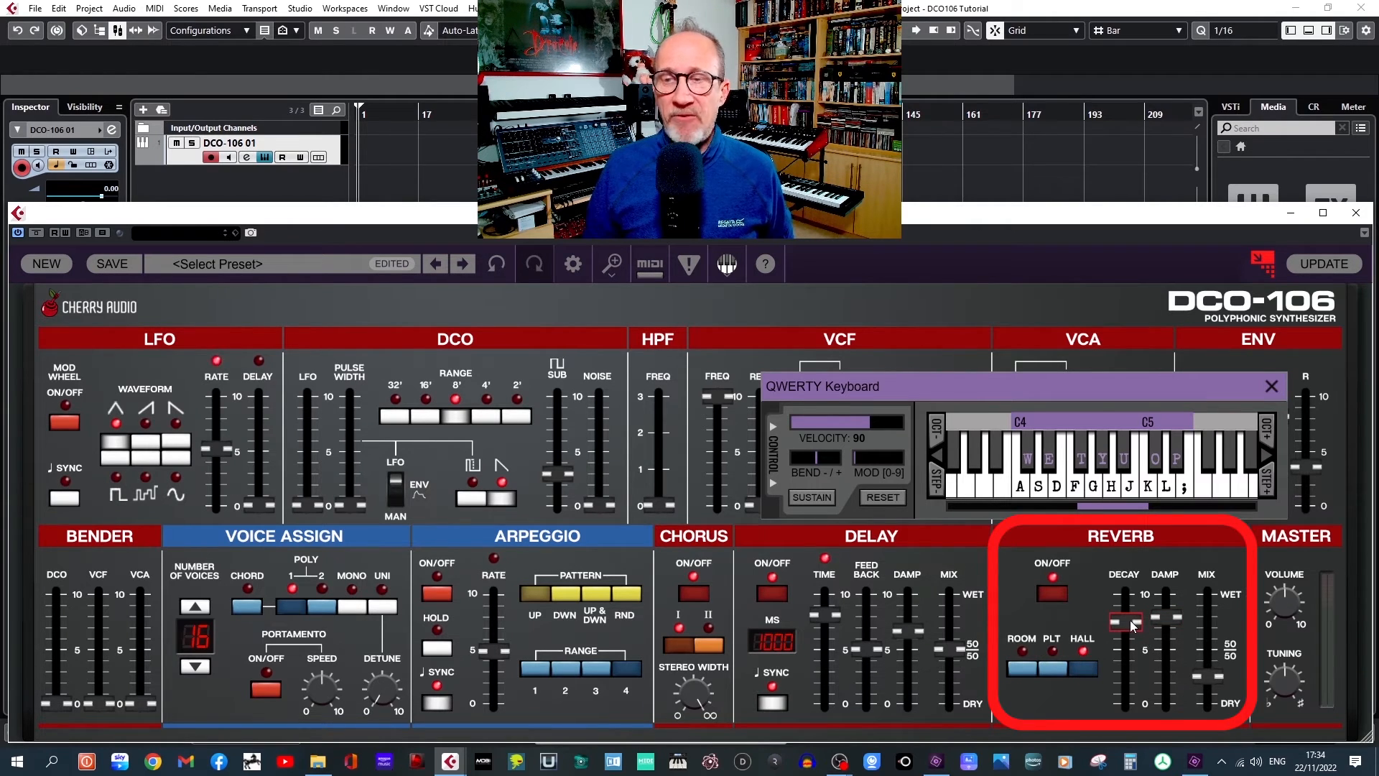
Point out the reverb decay and damp controls and set the reverb mix to 50%.
mouse_move(1132, 625)
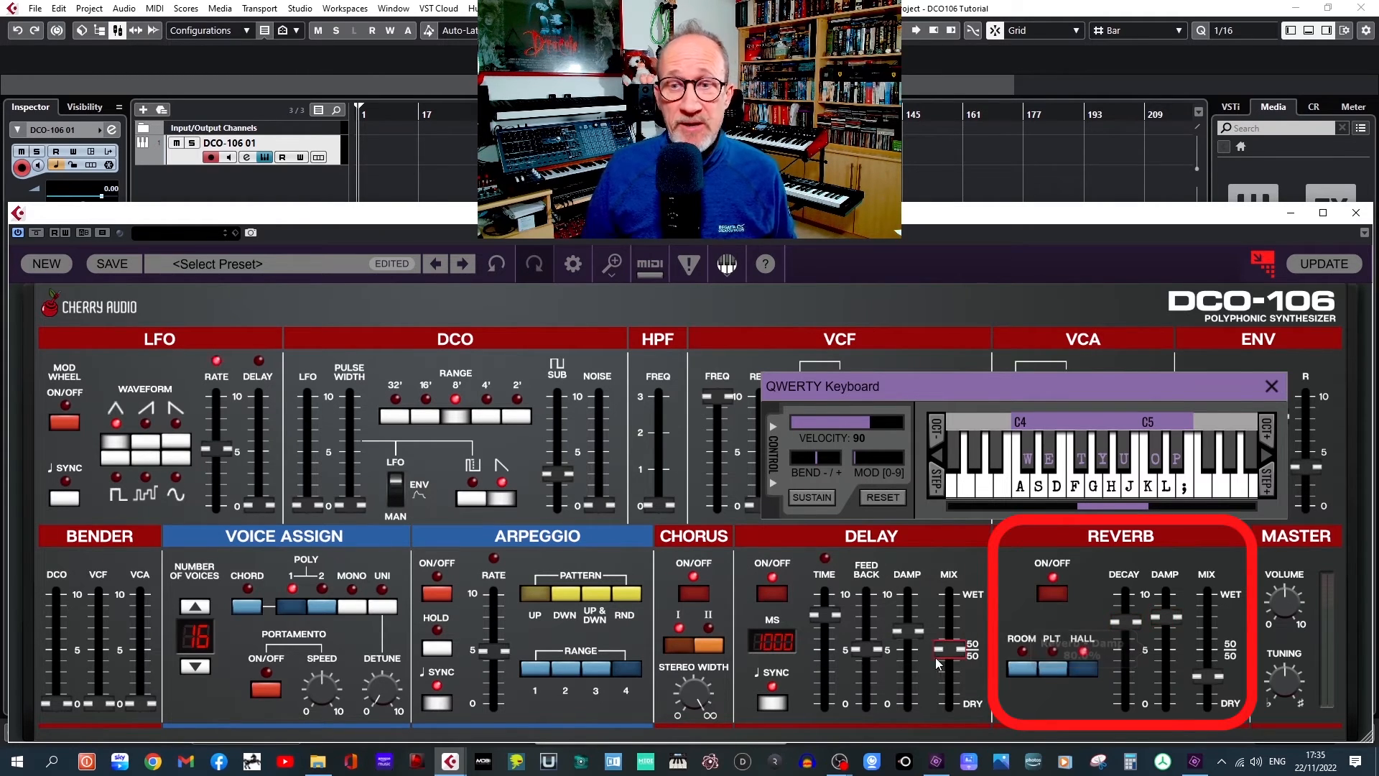
mouse_move(1173, 629)
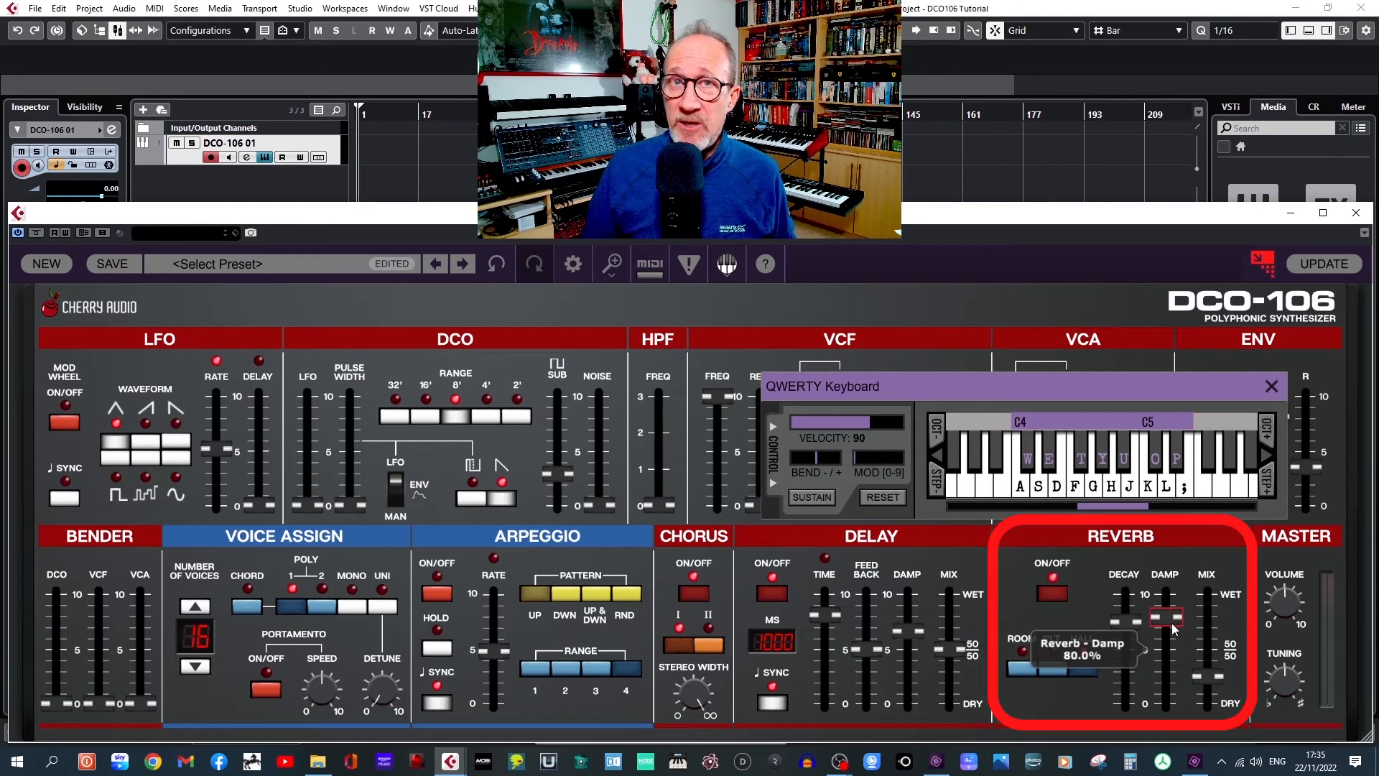
mouse_move(1217, 675)
mouse_down()
mouse_move(1219, 632)
mouse_move(1219, 657)
mouse_up()
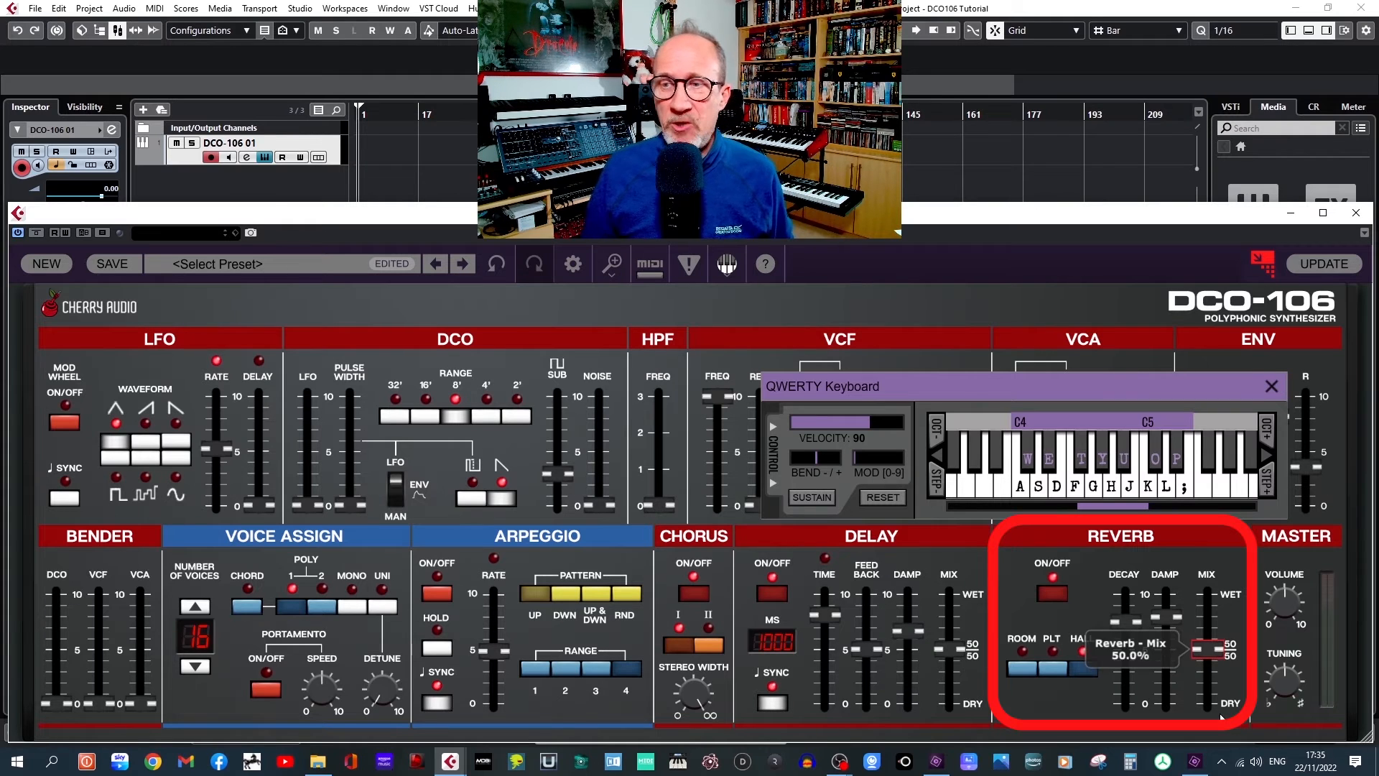
mouse_move(1216, 598)
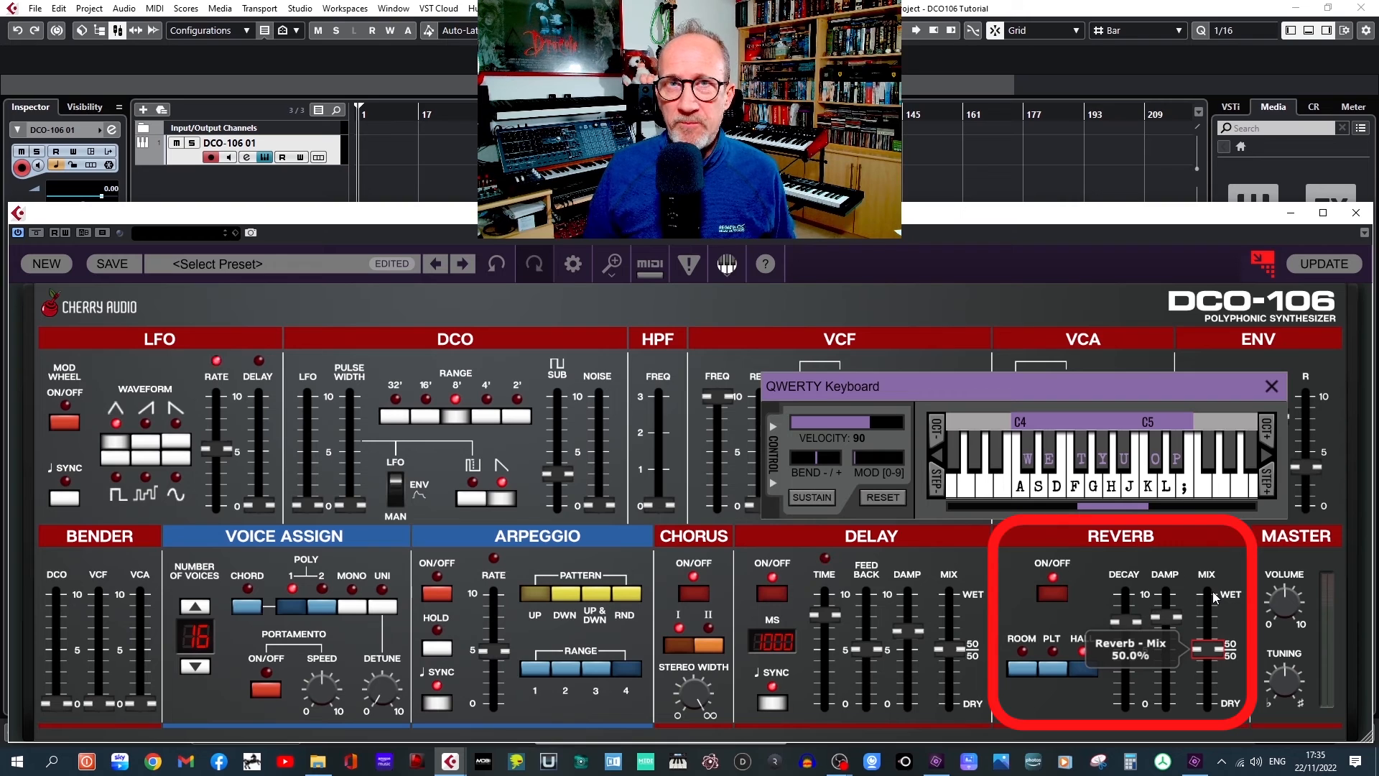
Raise the reverb decay to 100%.
drag(1125, 621, 1144, 601)
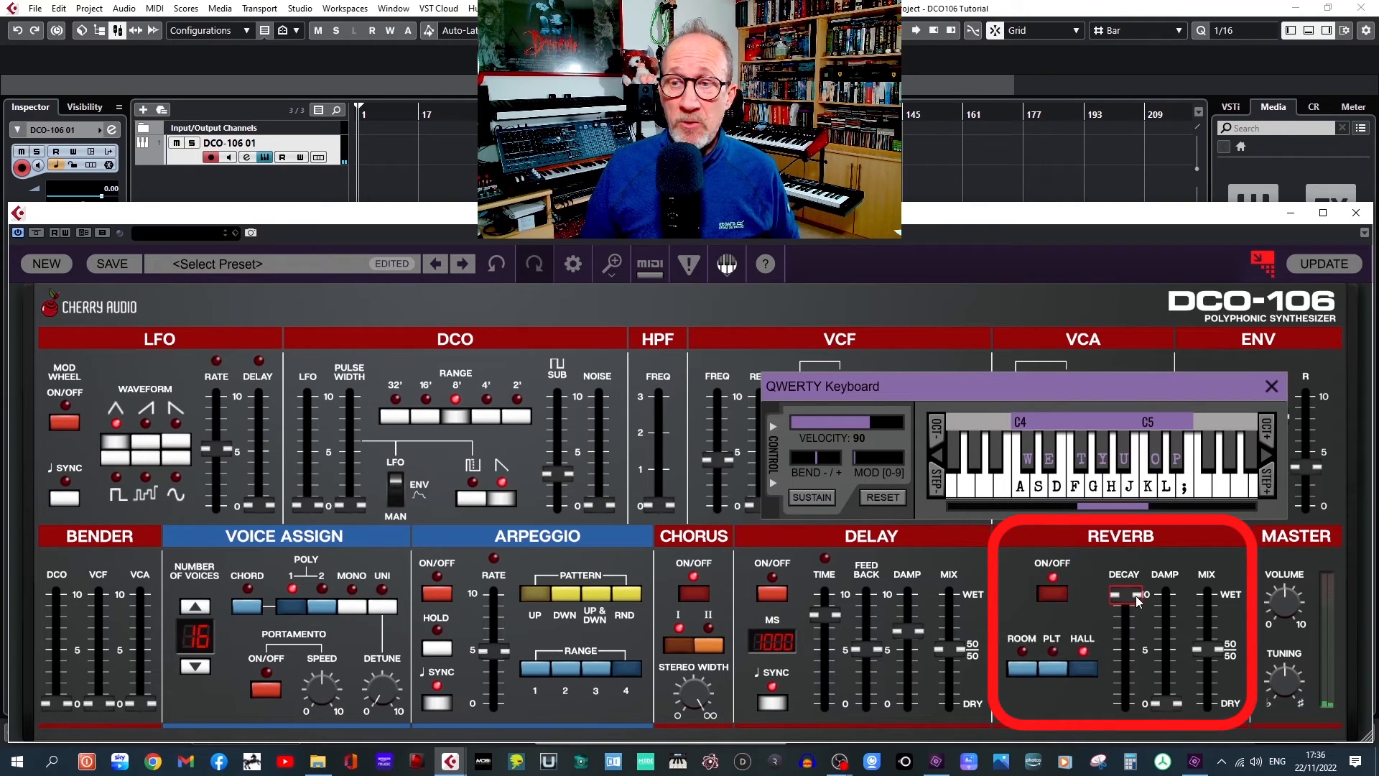
click(1136, 601)
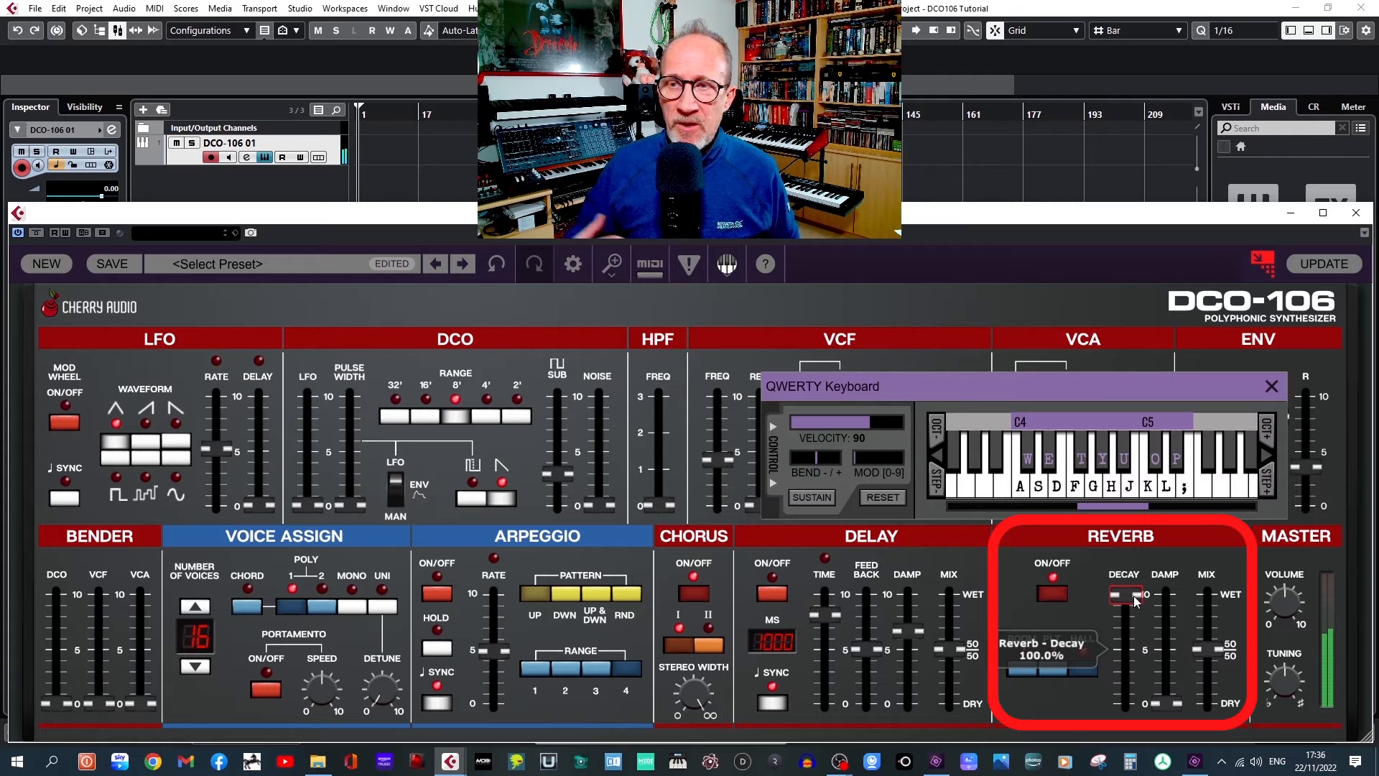
mouse_move(1135, 599)
mouse_down()
mouse_move(1126, 708)
mouse_move(1126, 590)
mouse_up()
Compare the reverb damp at 100% and 0%, leaving it at 100%.
drag(1171, 710, 1164, 598)
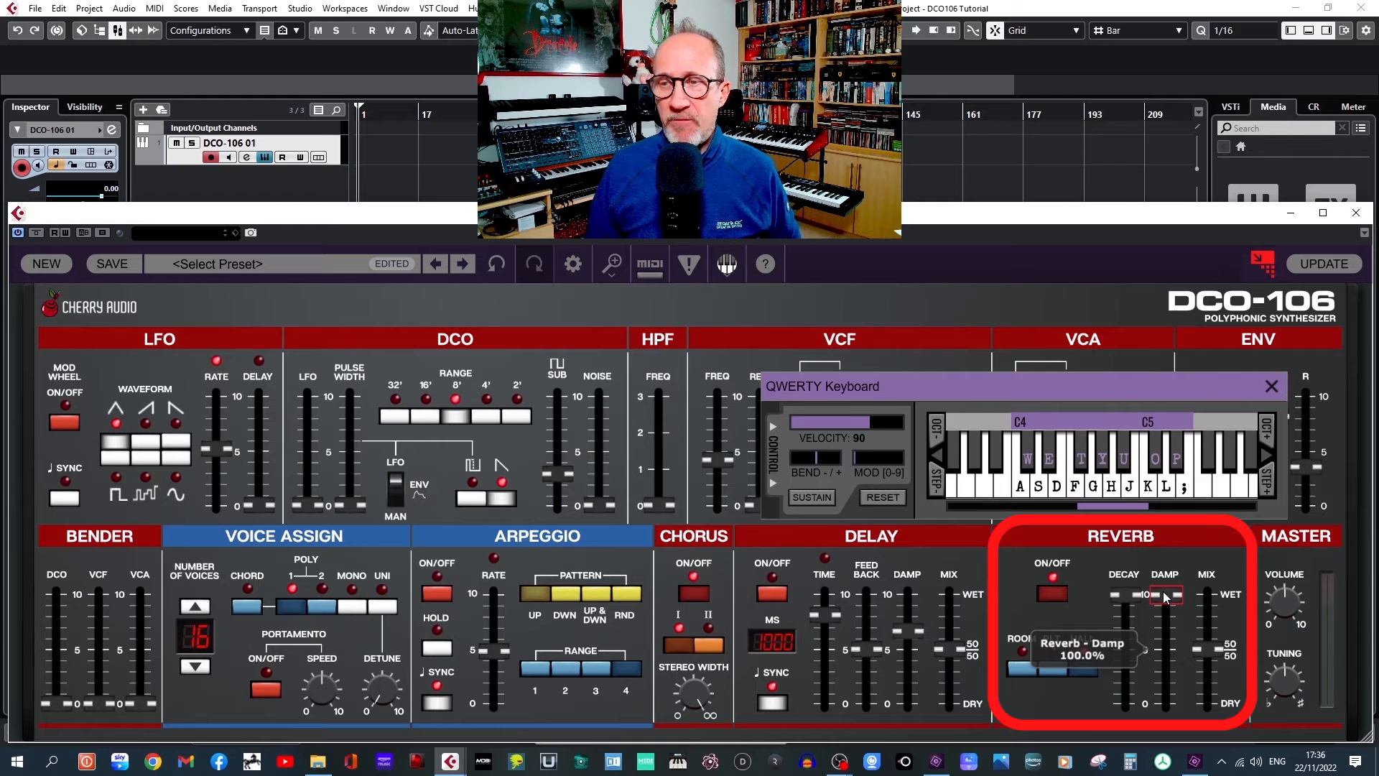
drag(1165, 596, 1166, 707)
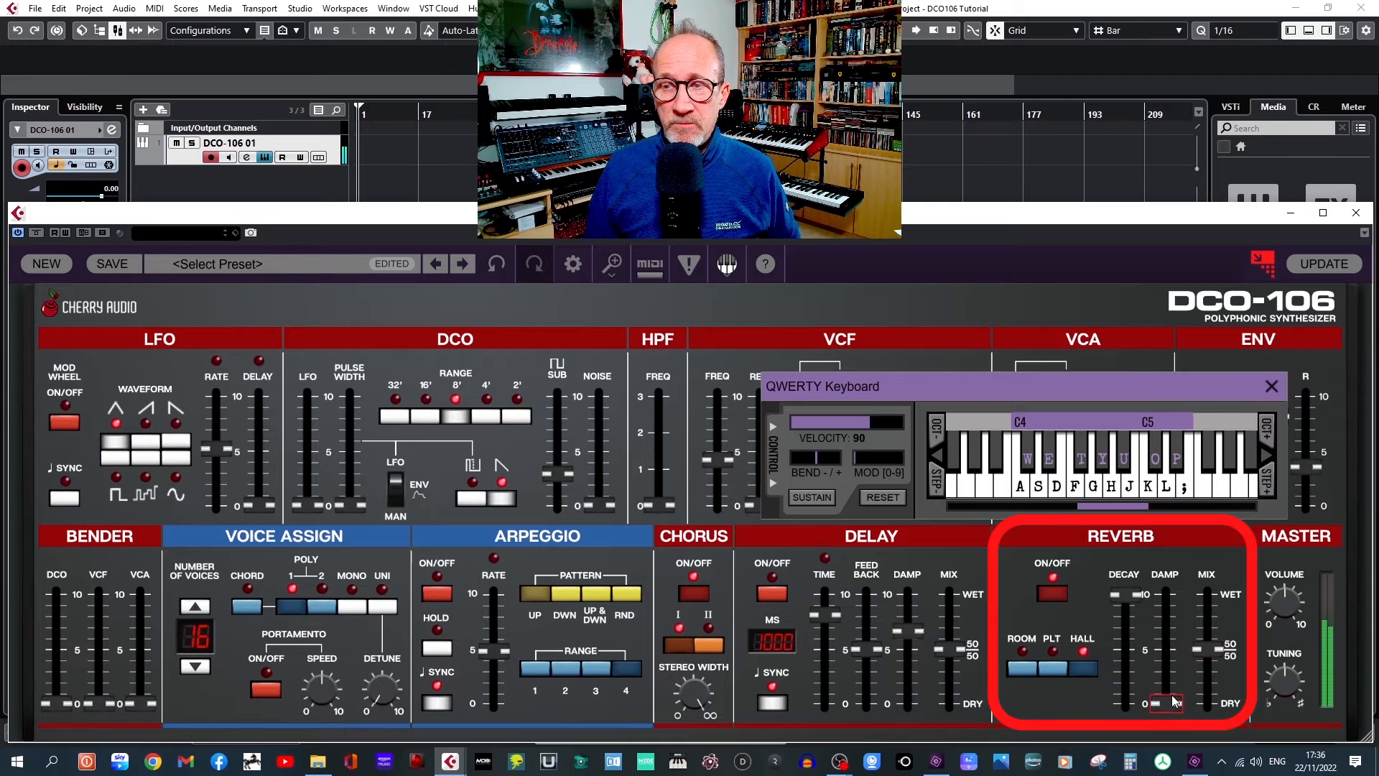
drag(1173, 701, 1174, 595)
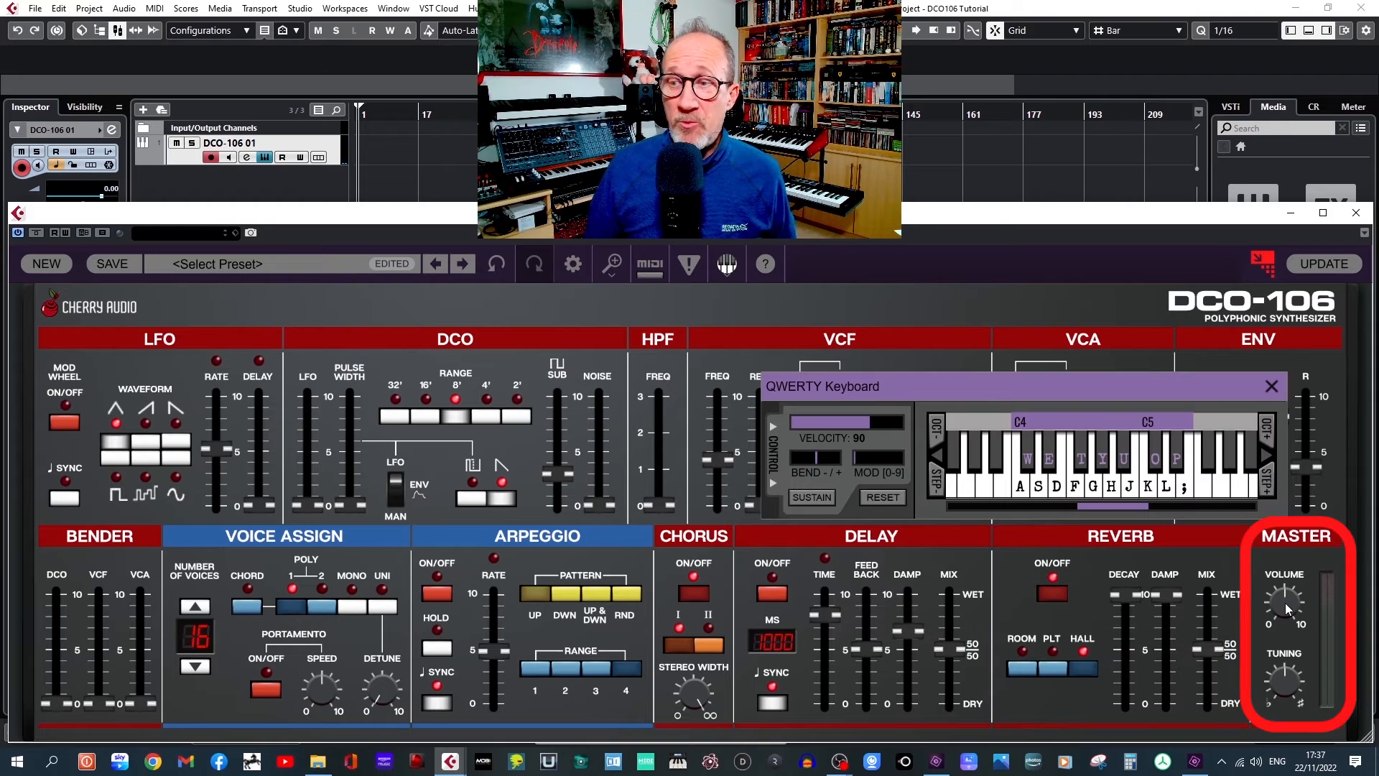
Adjust the master volume slightly.
mouse_move(1290, 613)
mouse_down()
mouse_move(1311, 571)
mouse_move(1289, 617)
mouse_up()
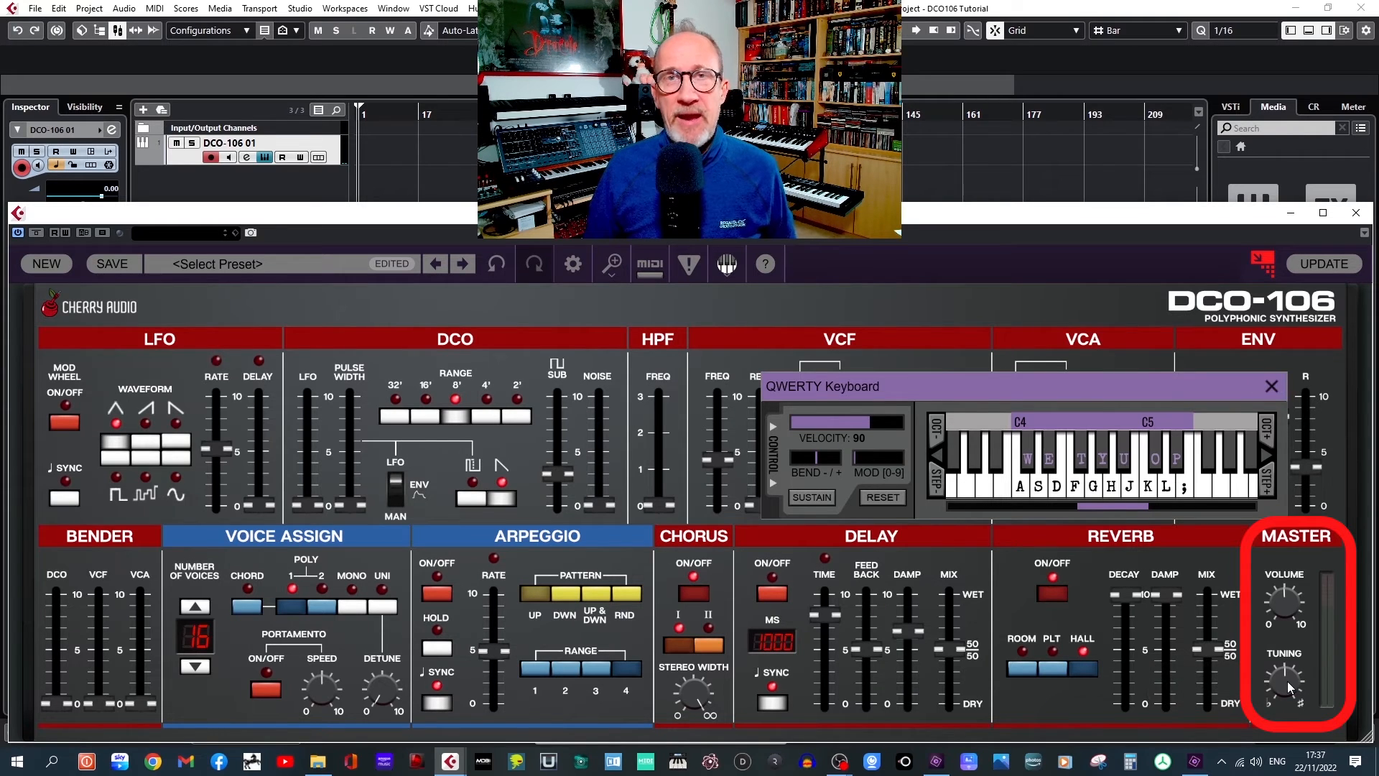
Play a note while adjusting the master tuning slightly.
mouse_move(1288, 687)
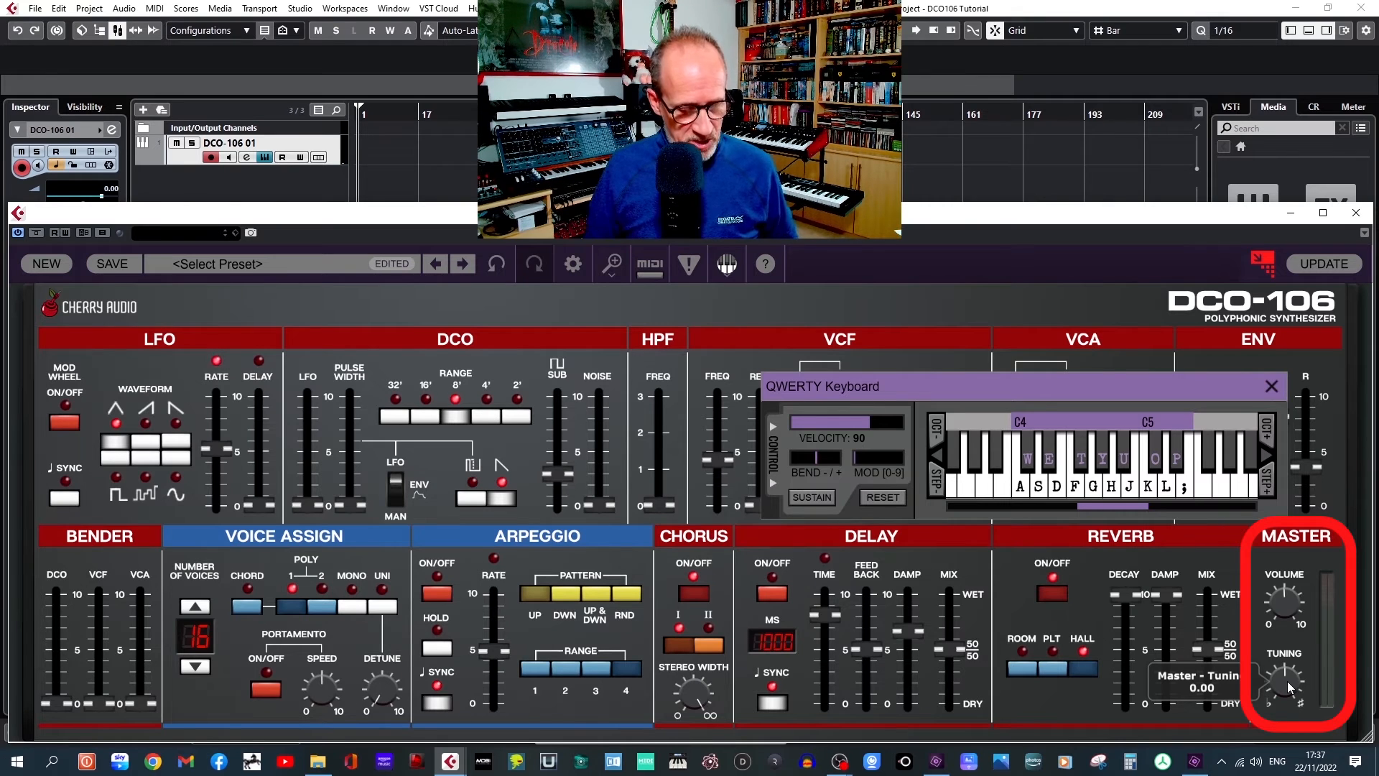
key(a)
mouse_move(1287, 687)
mouse_down()
mouse_move(1305, 626)
mouse_move(1294, 748)
mouse_move(1303, 679)
mouse_up()
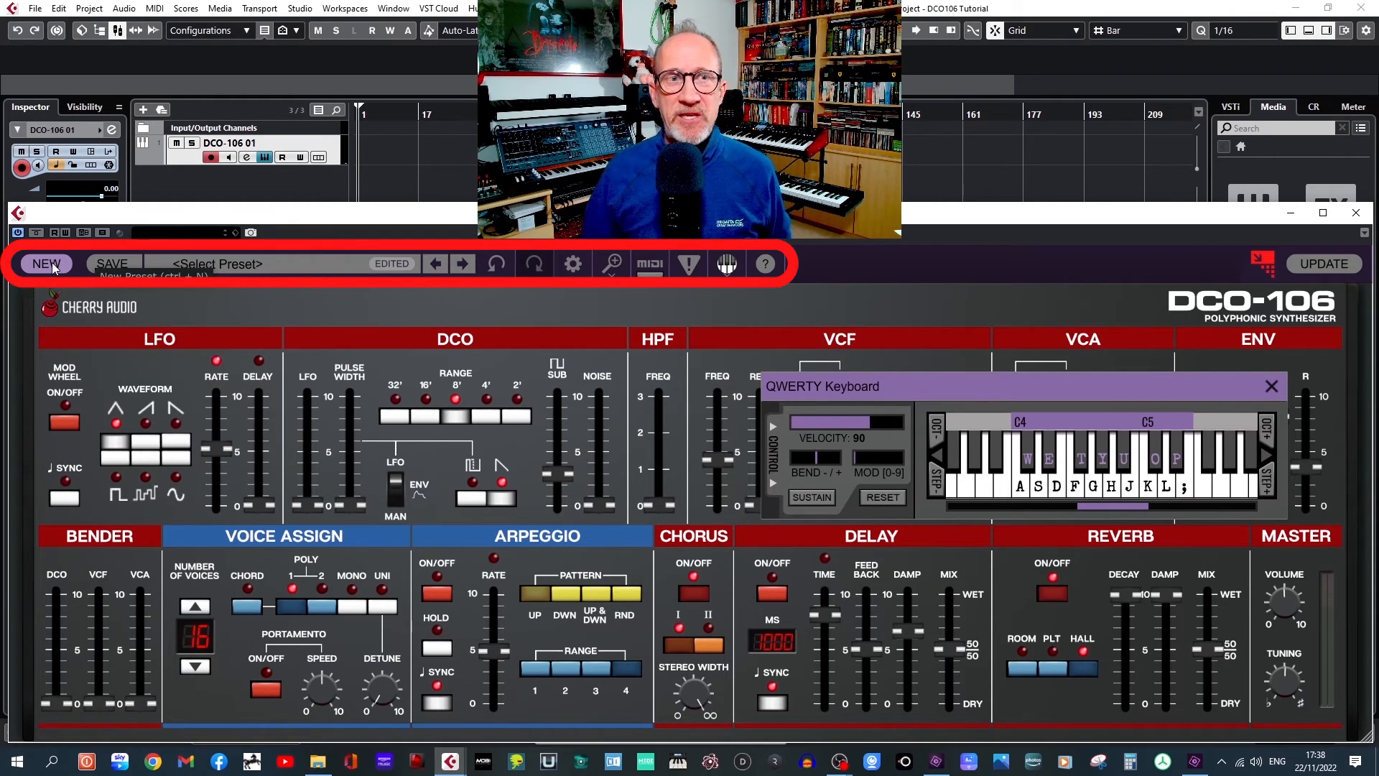
Look through the preset browser, the settings and the zoom options.
click(247, 265)
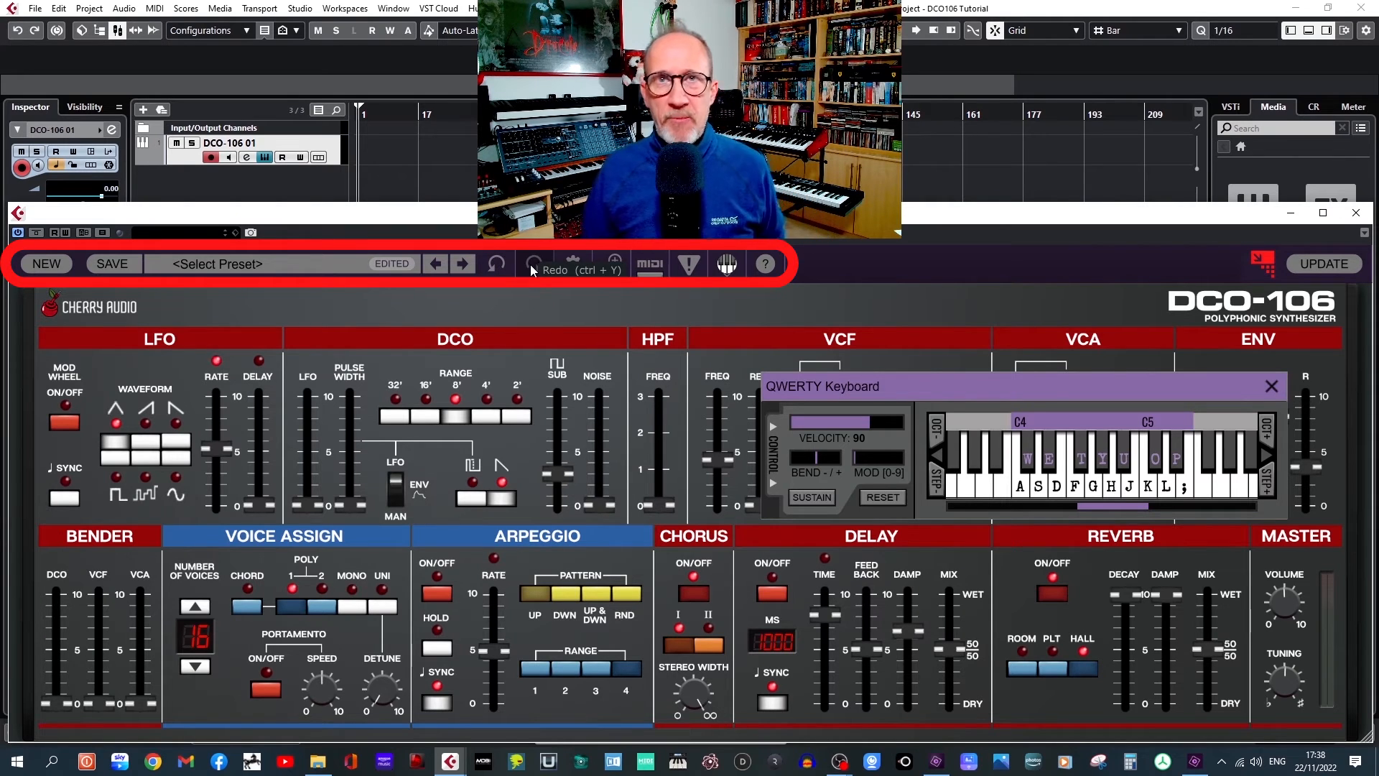
click(574, 265)
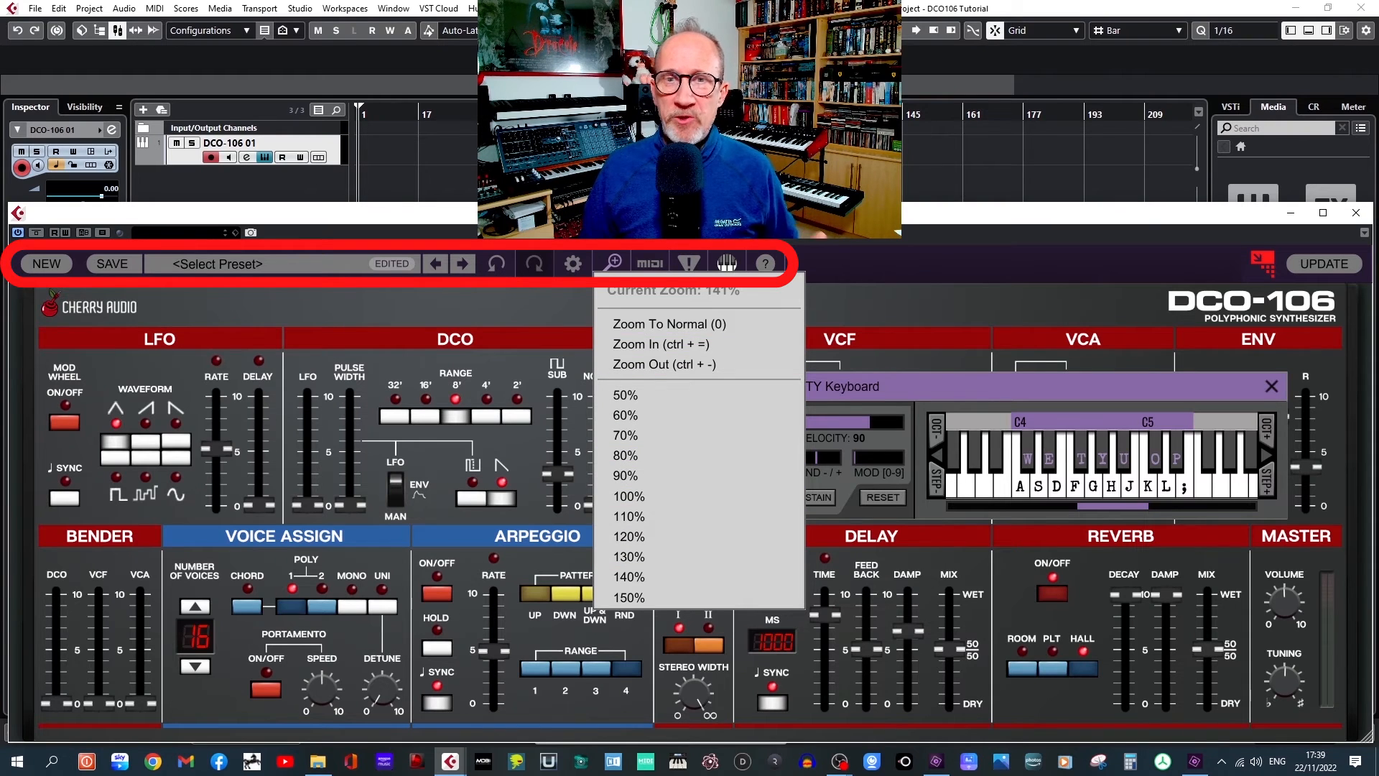
click(649, 261)
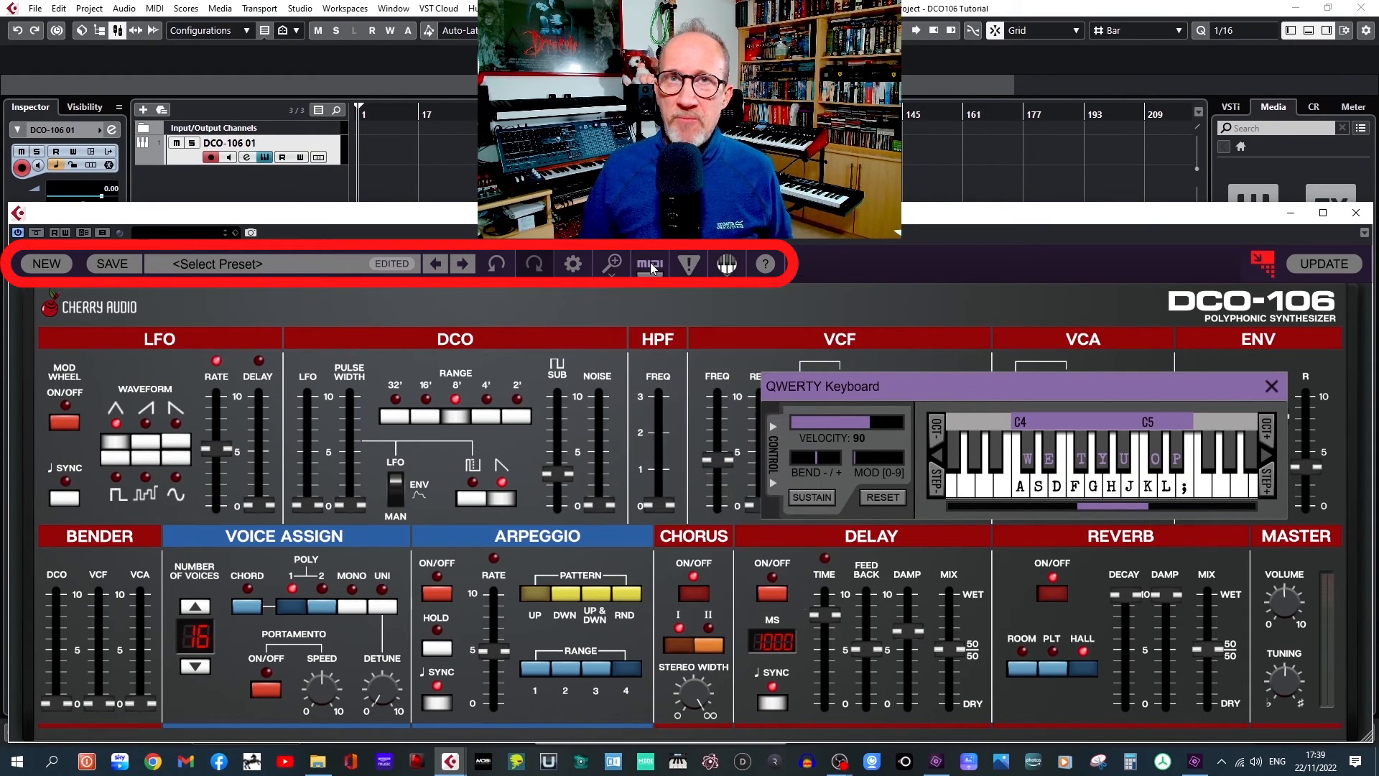
Show the MIDI mappings and adjust the VCF - Frequency response curve, leaving it at -1.0% (Log).
click(649, 261)
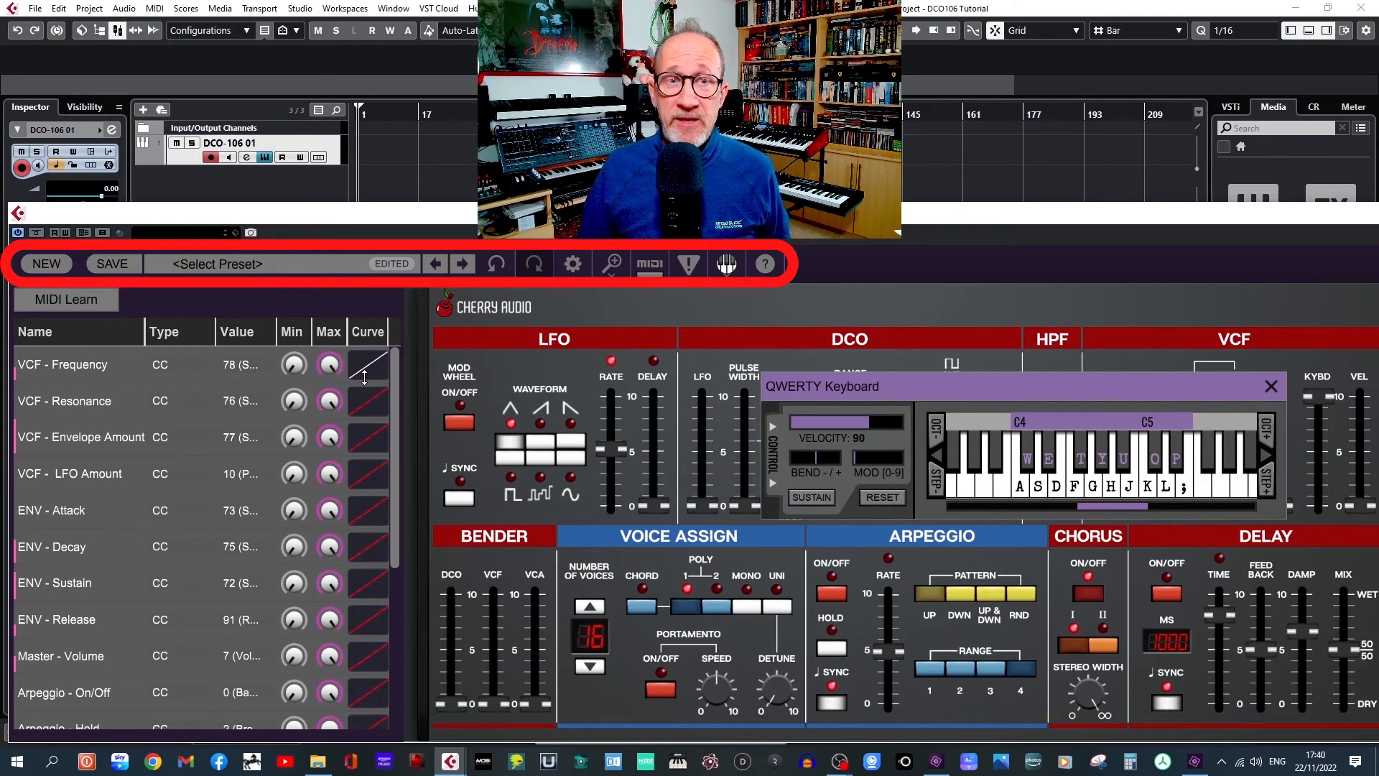
drag(370, 366, 368, 358)
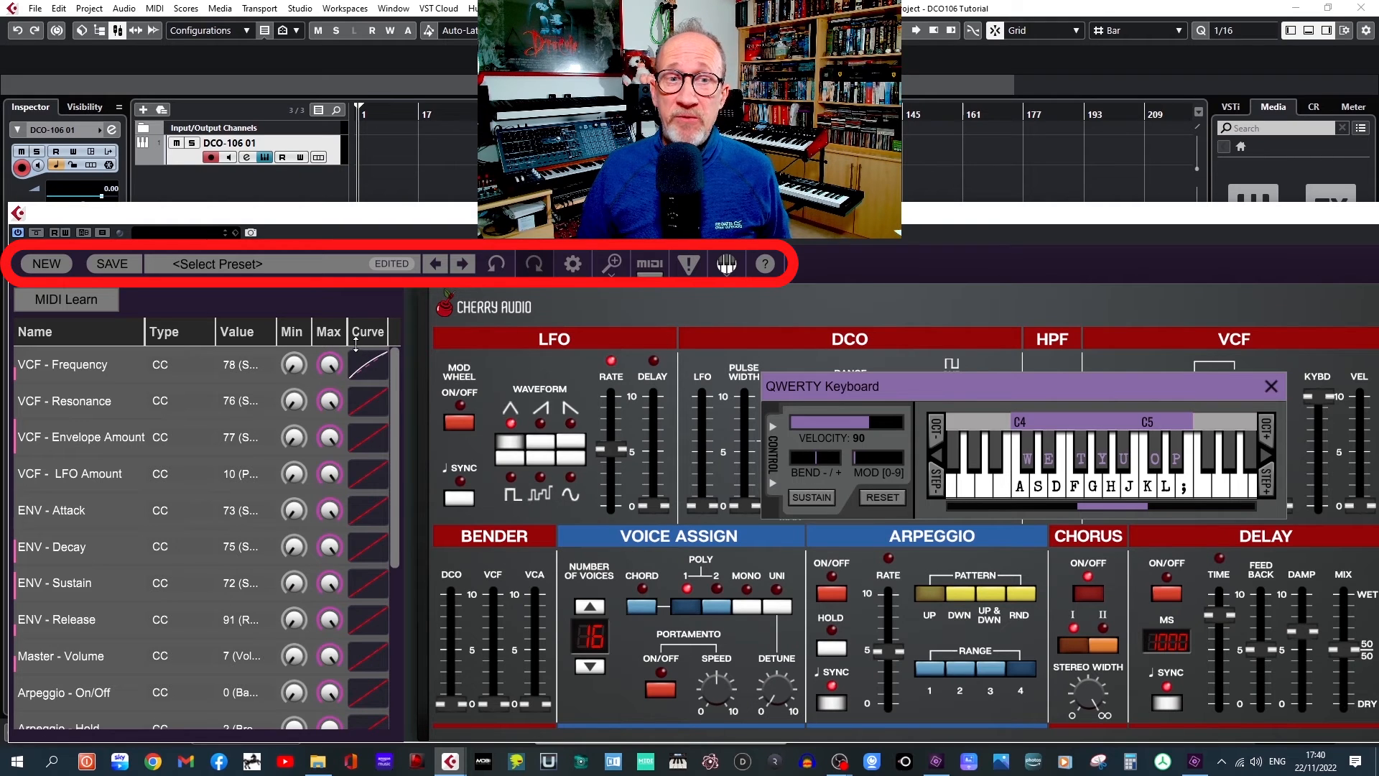
scroll(361, 364, up, 5)
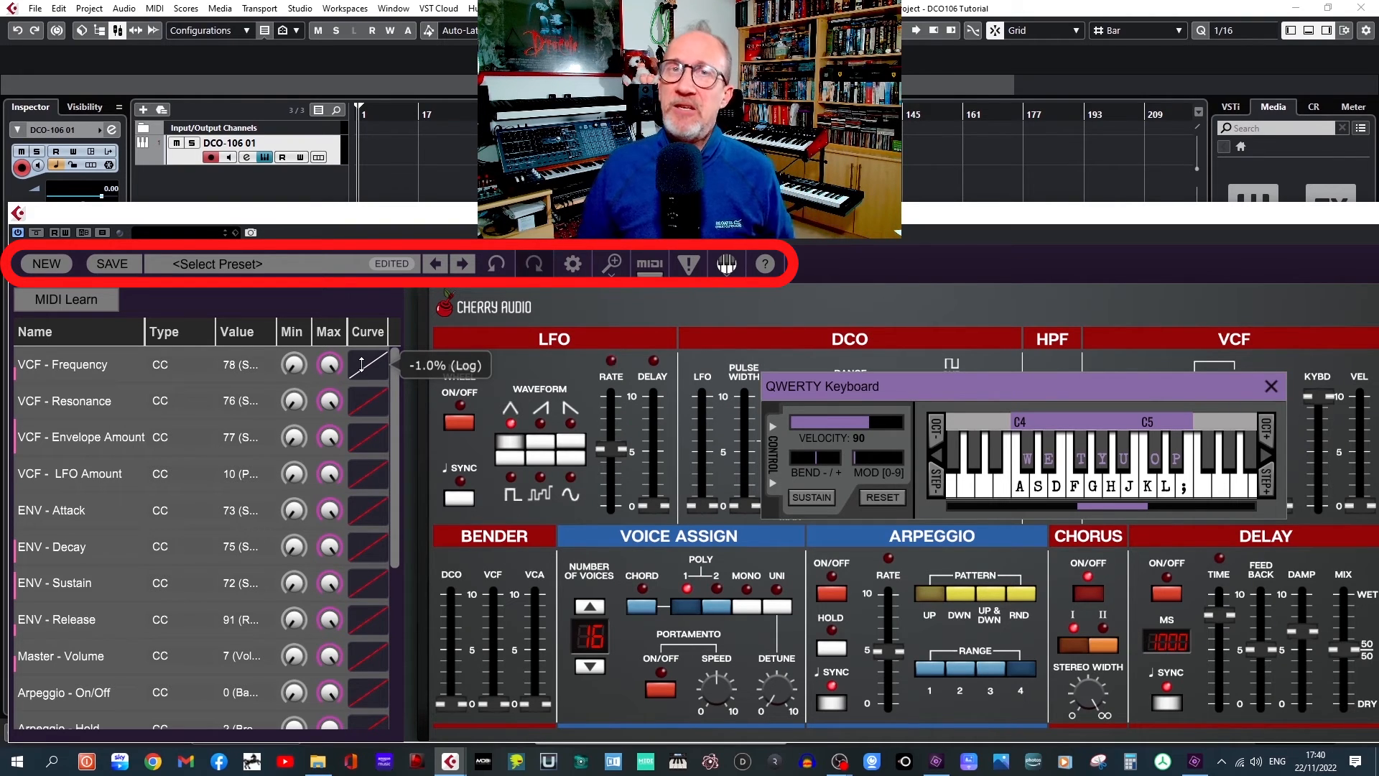
mouse_move(373, 366)
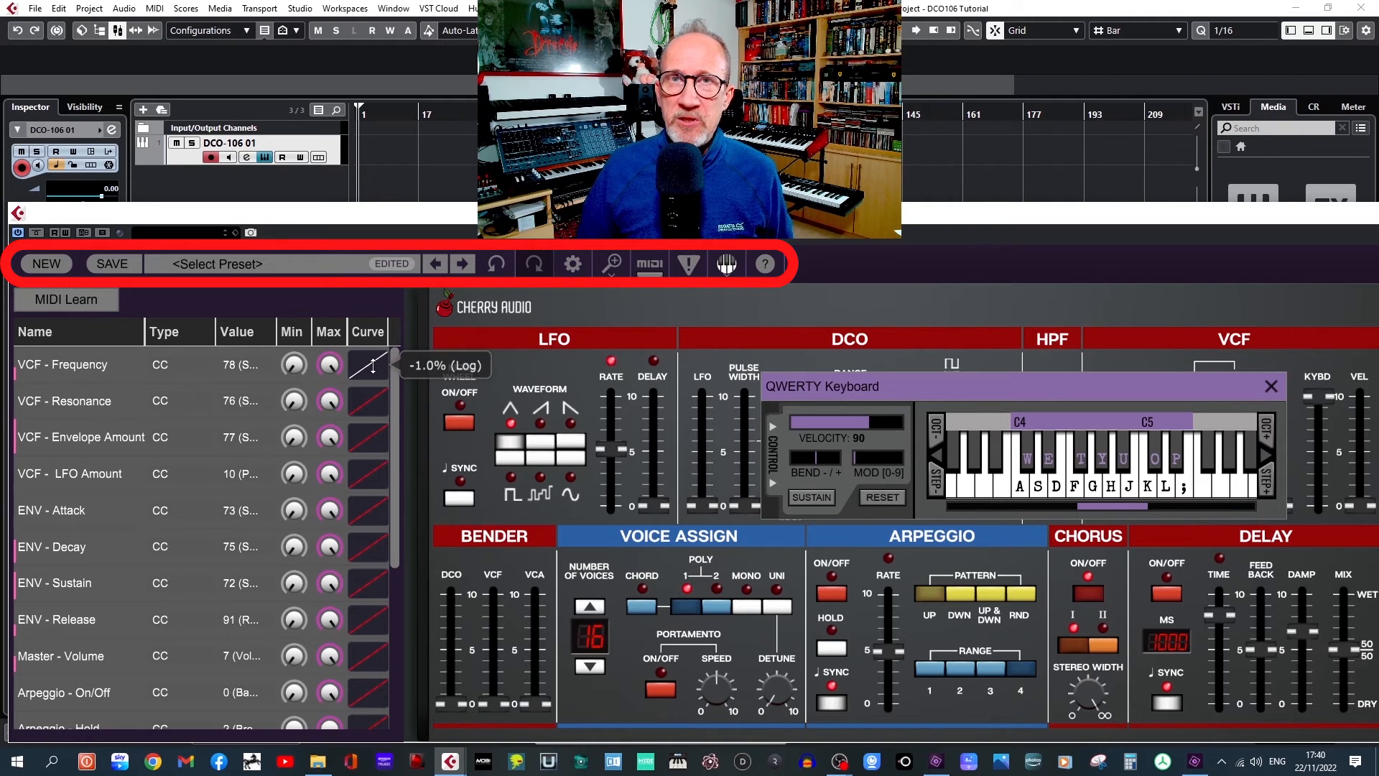
Demonstrate the MIDI panic reset and point out the help.
click(689, 270)
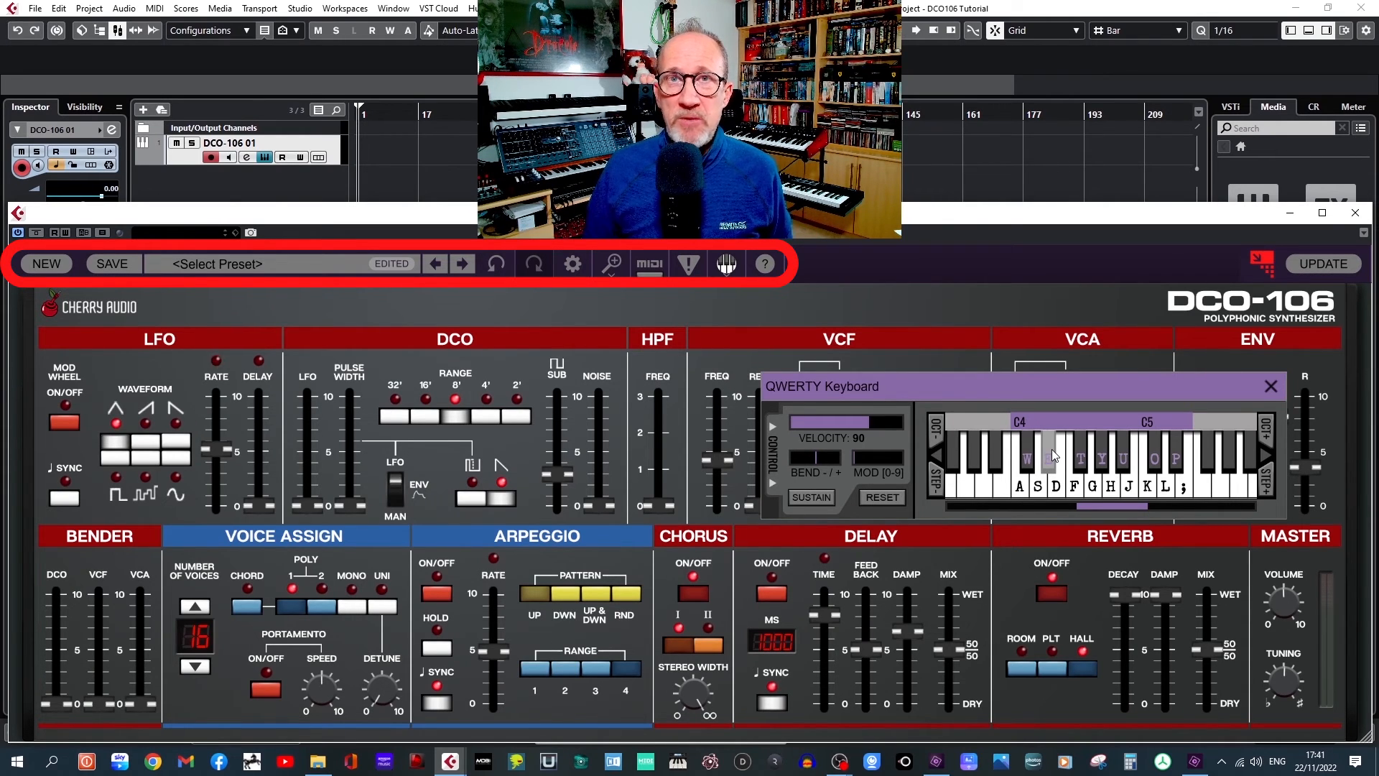
click(766, 268)
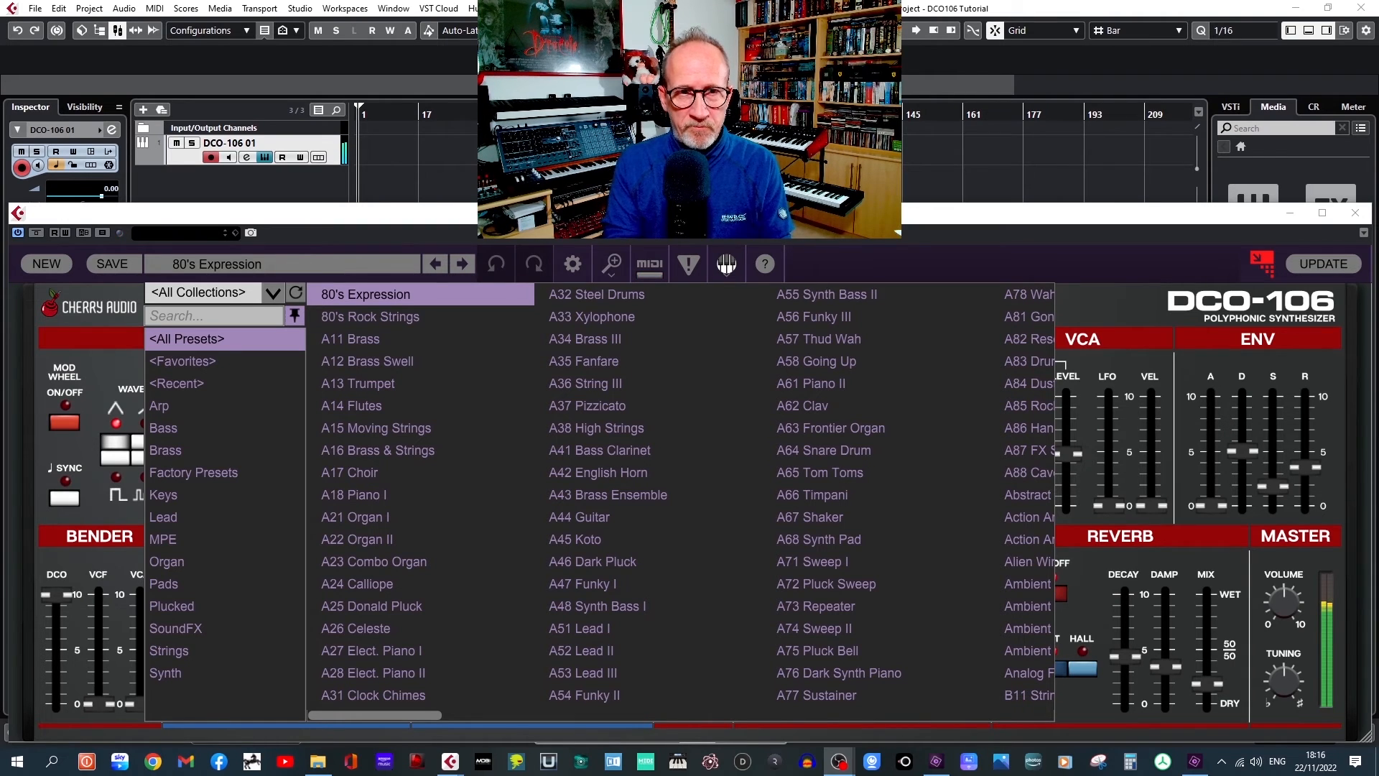
Audition the 80's Rock Strings preset and the arpeggio presets Action Arp 1, Ambient Arp, JP4 Arp and Octave Echoes.
click(359, 322)
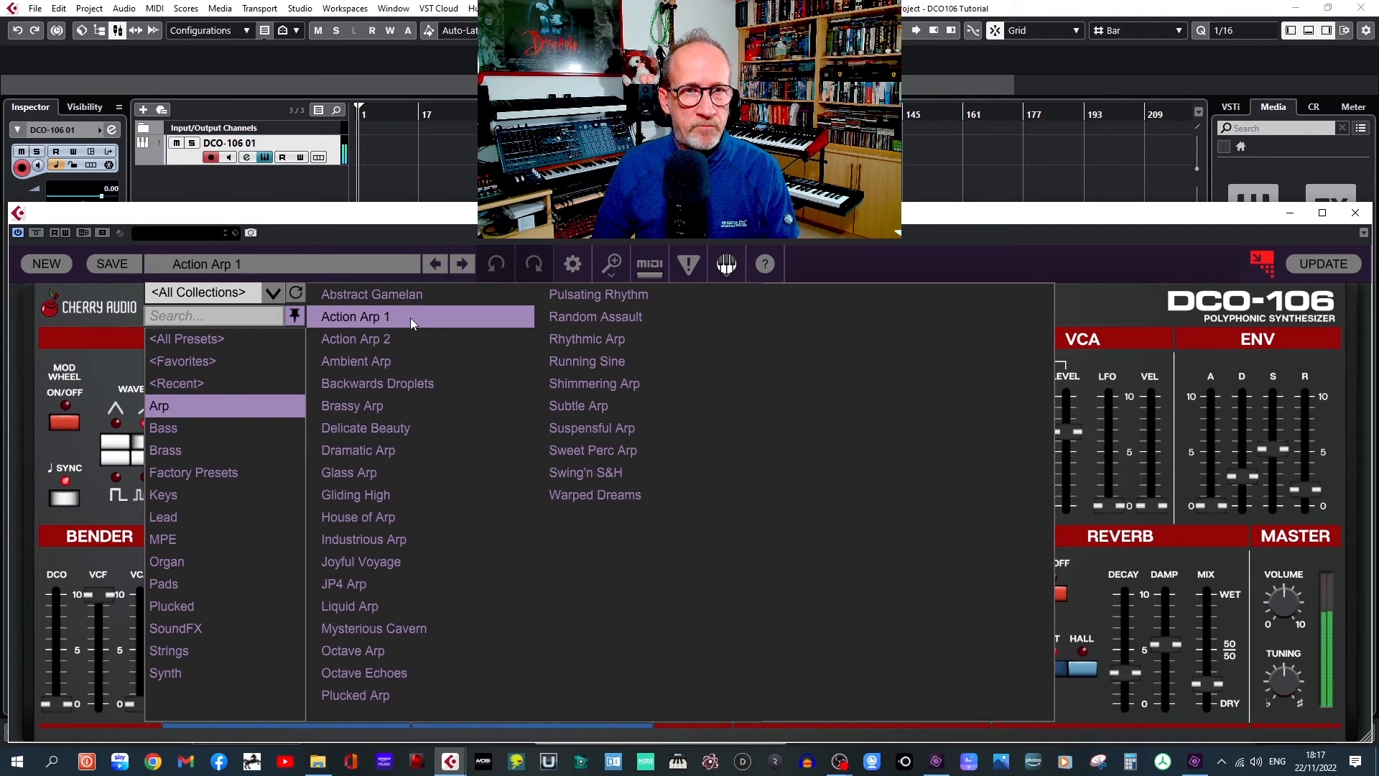
click(378, 363)
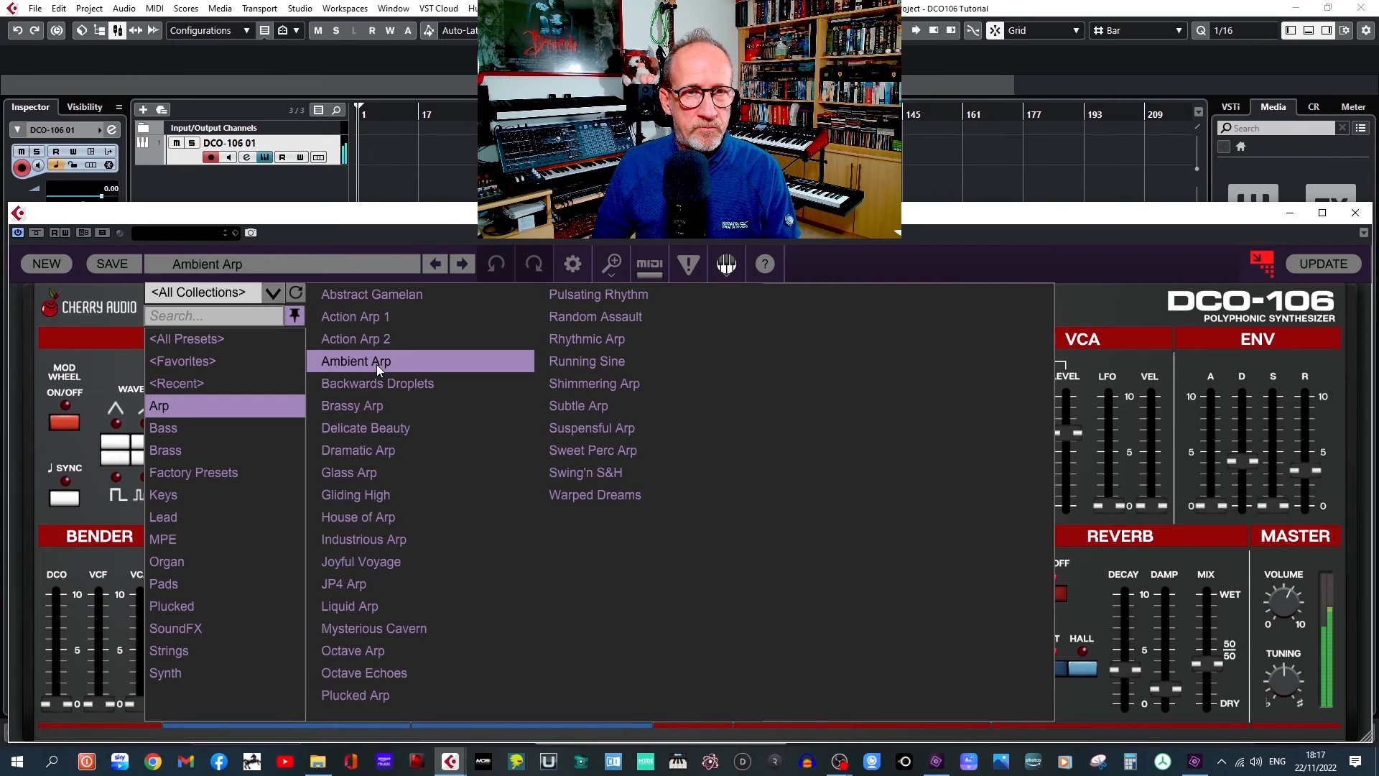
click(365, 584)
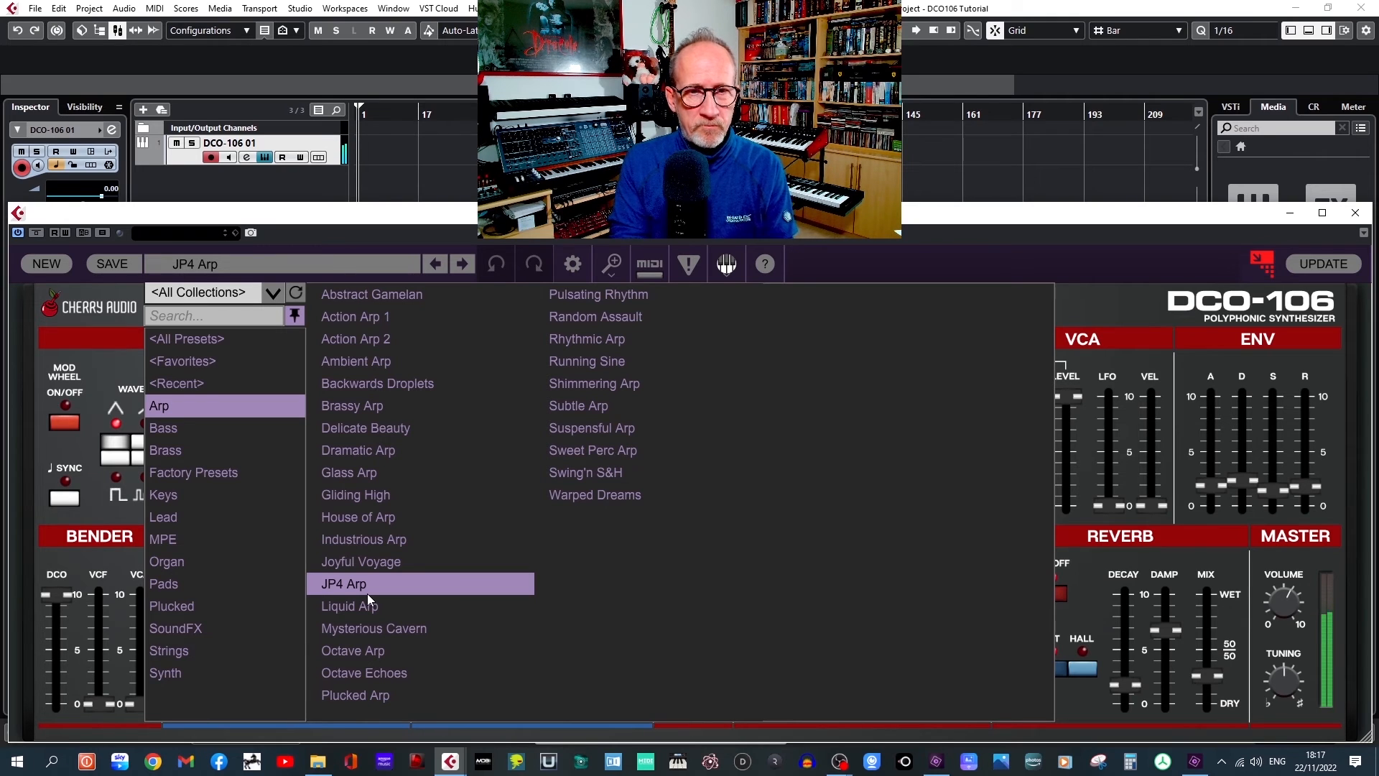
click(377, 673)
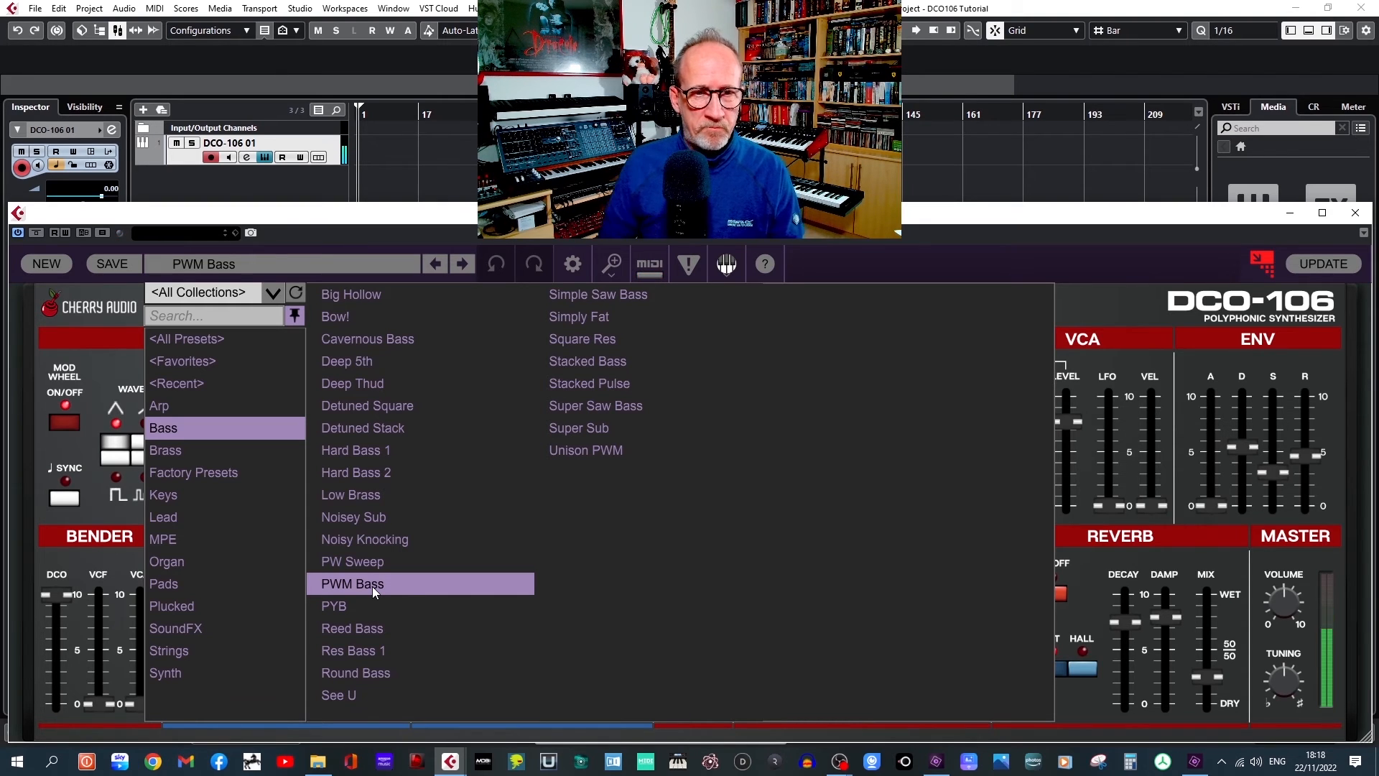
Audition the Stacked Bass preset and the brass presets Octave Brass and Classic Poly Brass.
click(606, 365)
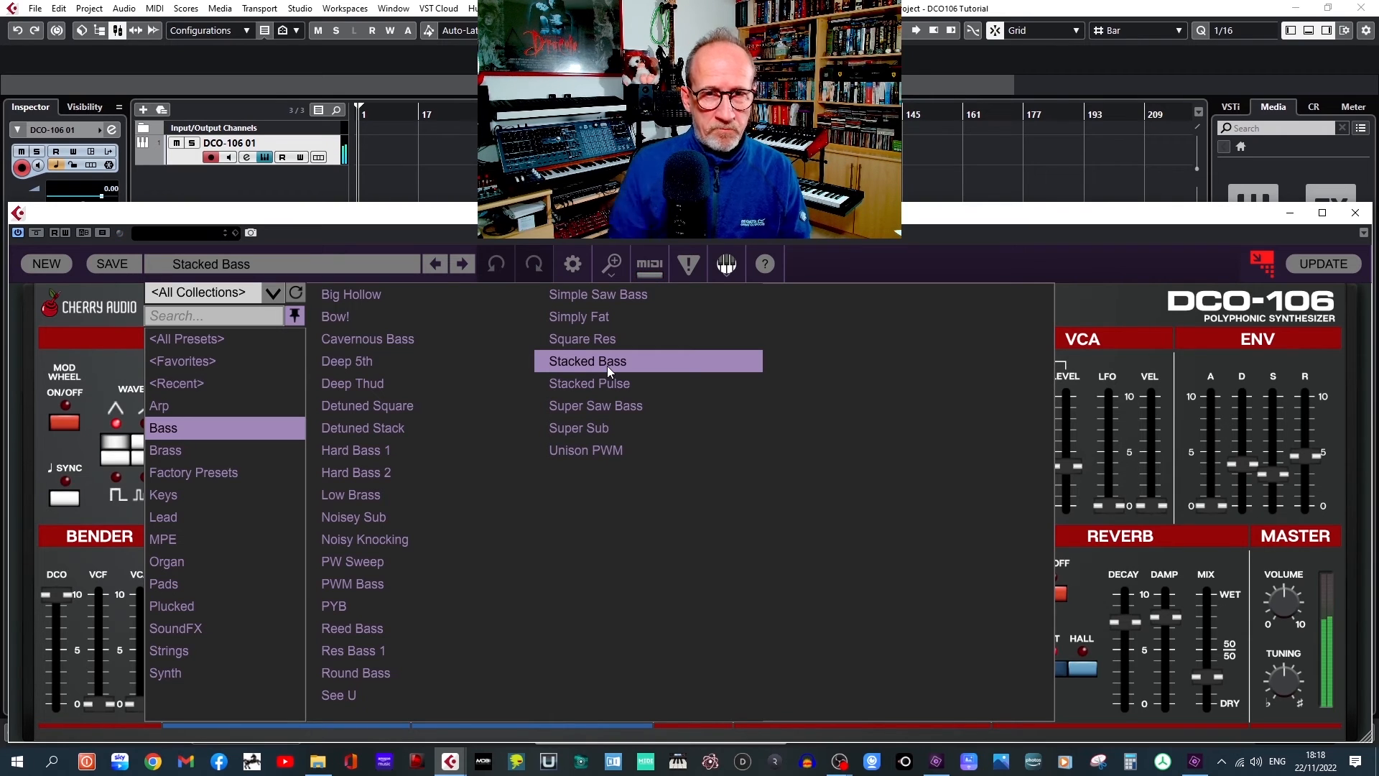
click(165, 450)
click(394, 429)
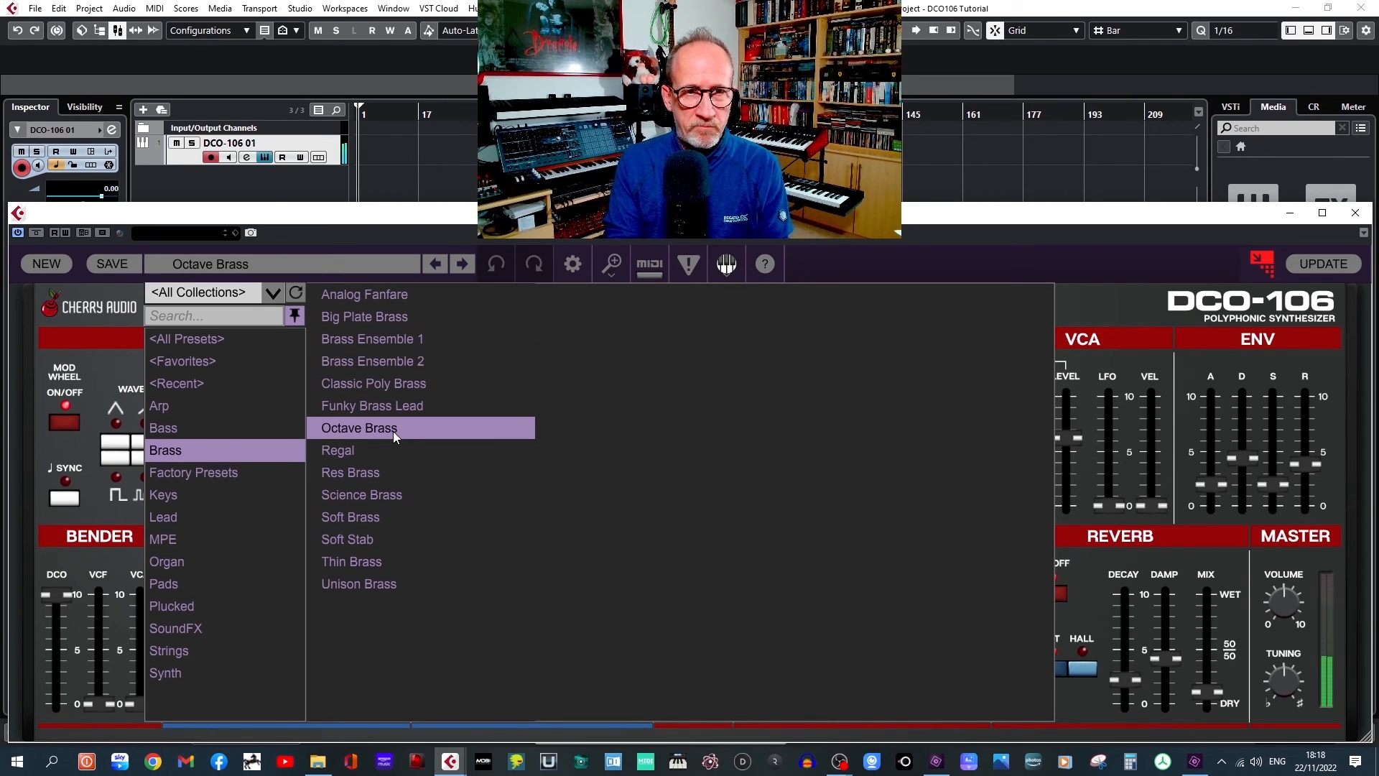
click(399, 388)
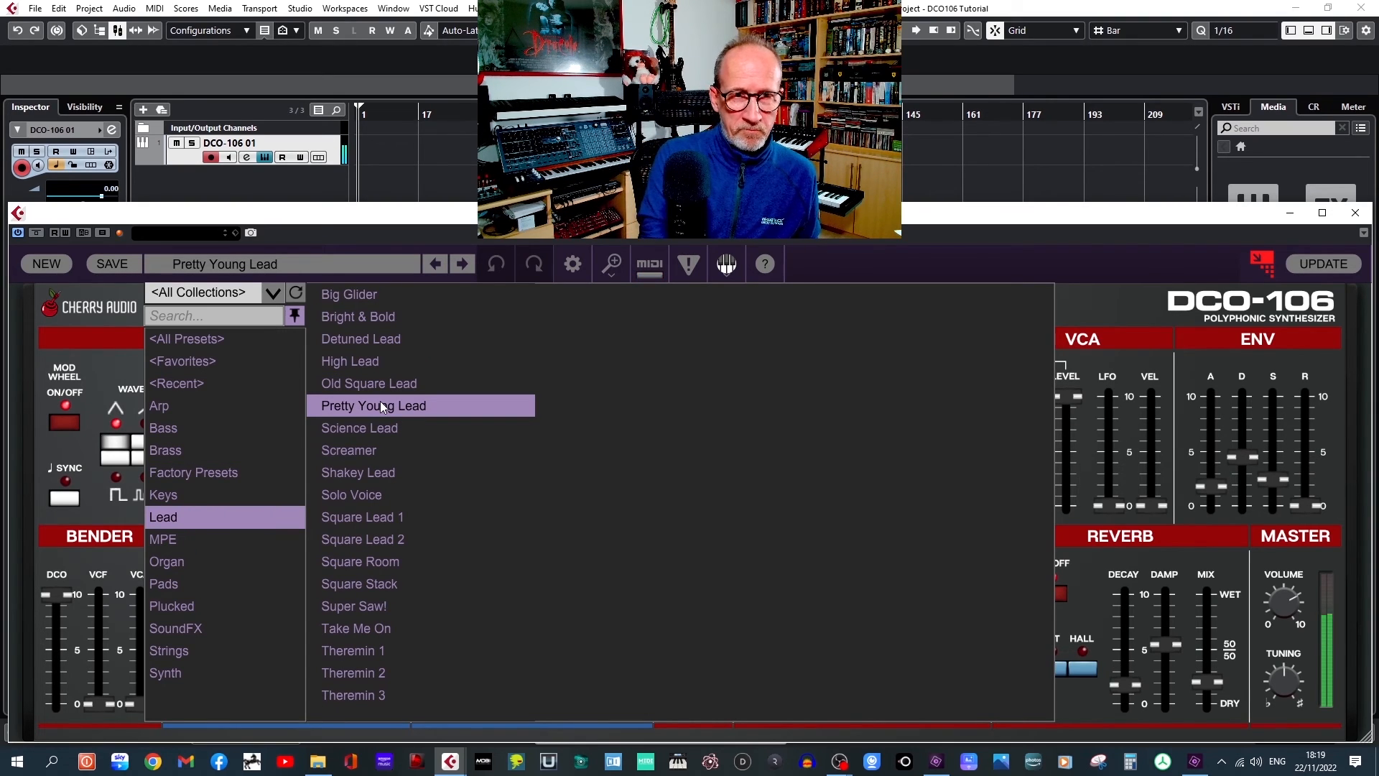
Audition the lead presets Square Lead 1 and Super Saw!, plus one from the Organ category.
click(366, 517)
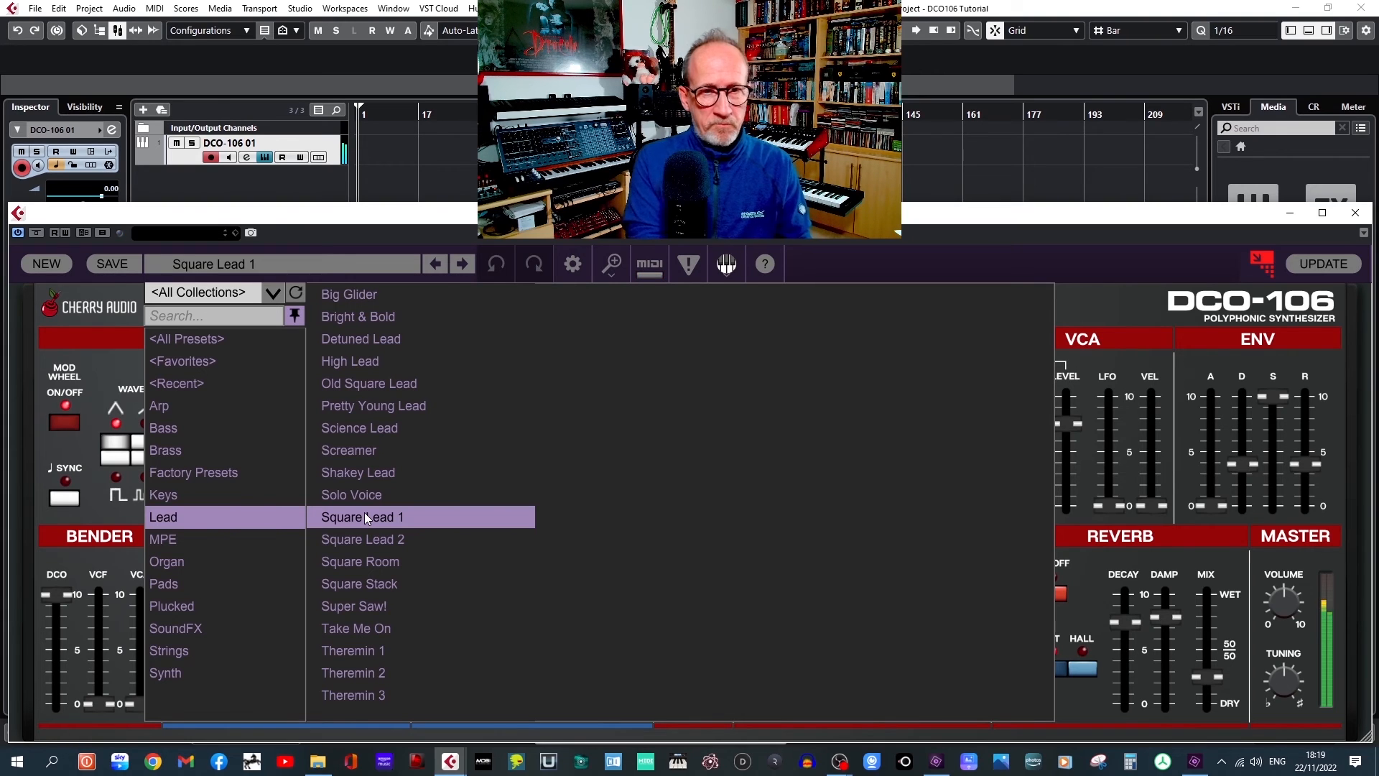
click(366, 609)
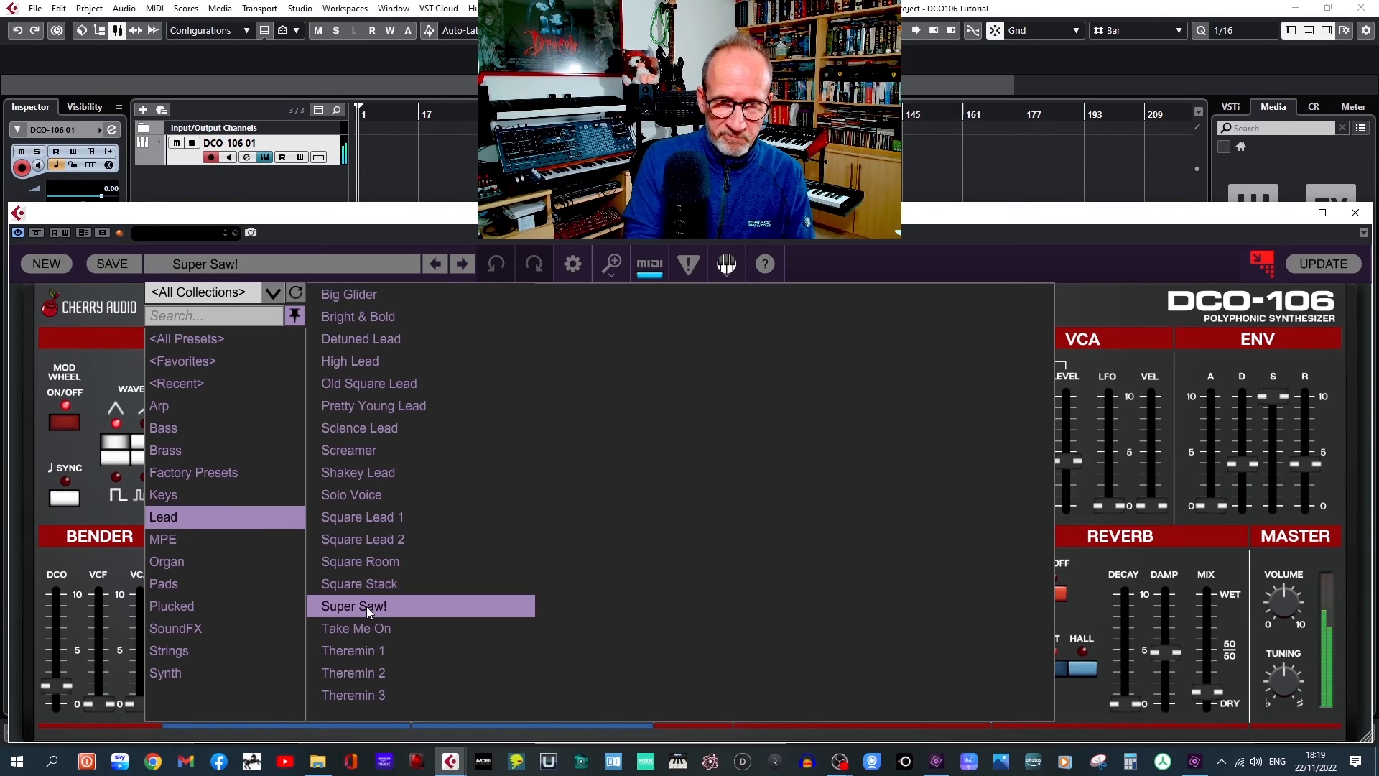
click(237, 561)
click(375, 383)
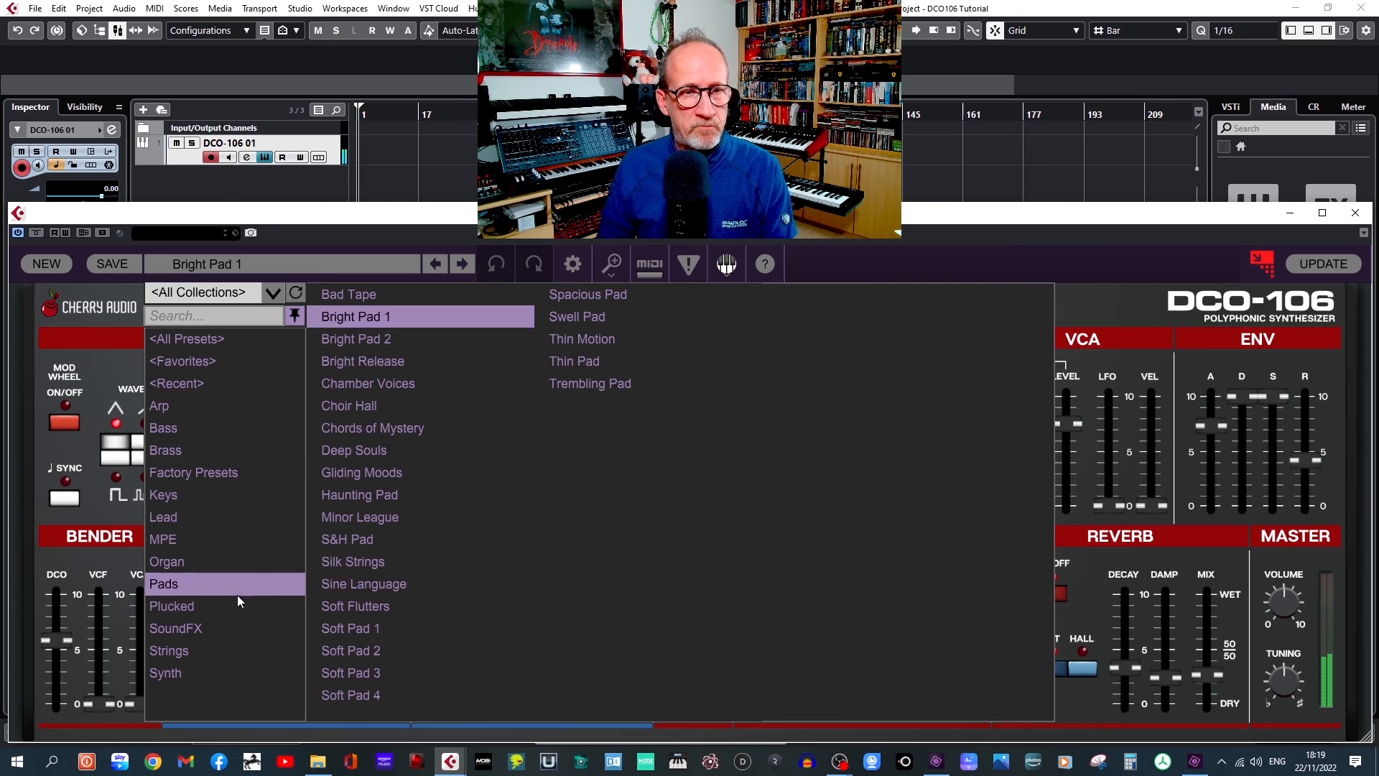
Audition the Soft Pad 1 preset from Pads and Hooked On Pluck from Plucked.
click(355, 628)
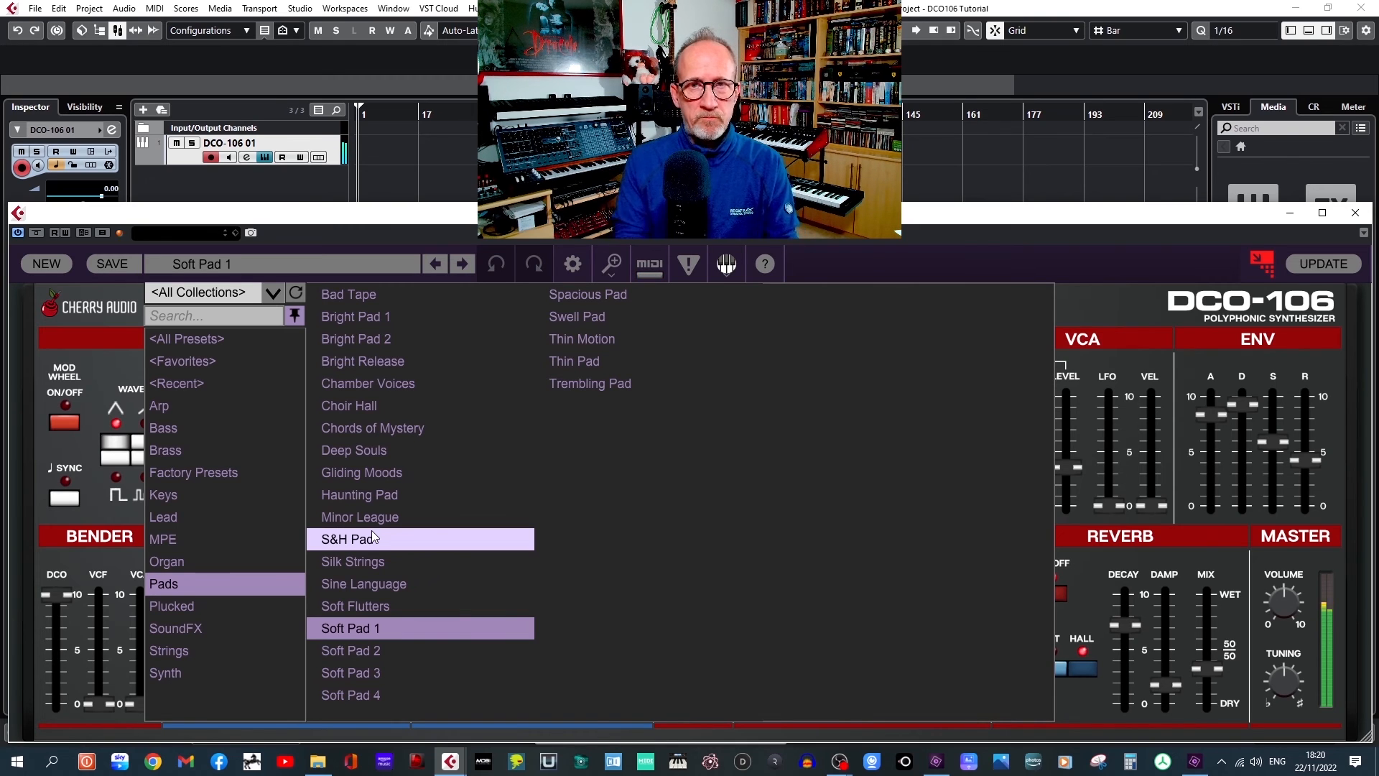
click(214, 608)
click(377, 385)
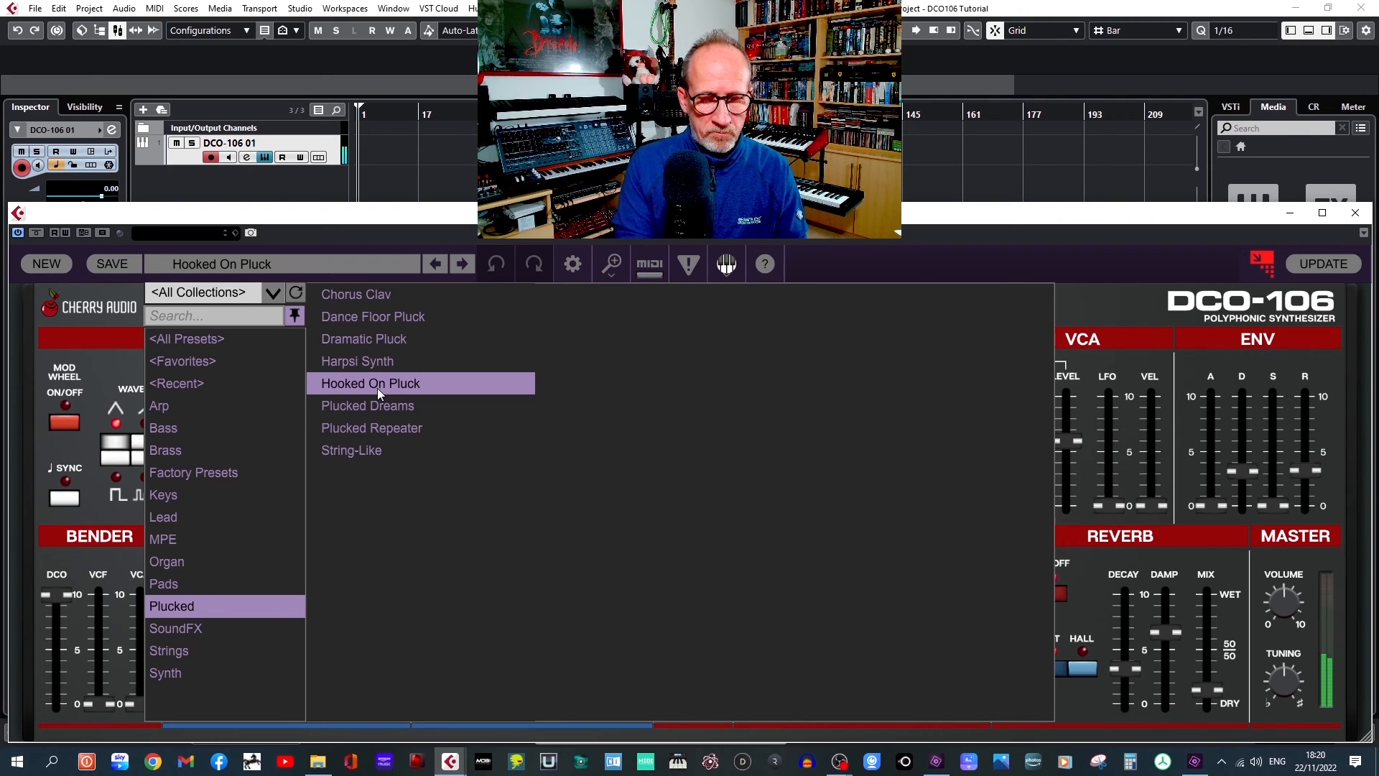
Audition the sound-effect presets Frightening Drone and Ominous Winds.
click(175, 628)
click(474, 405)
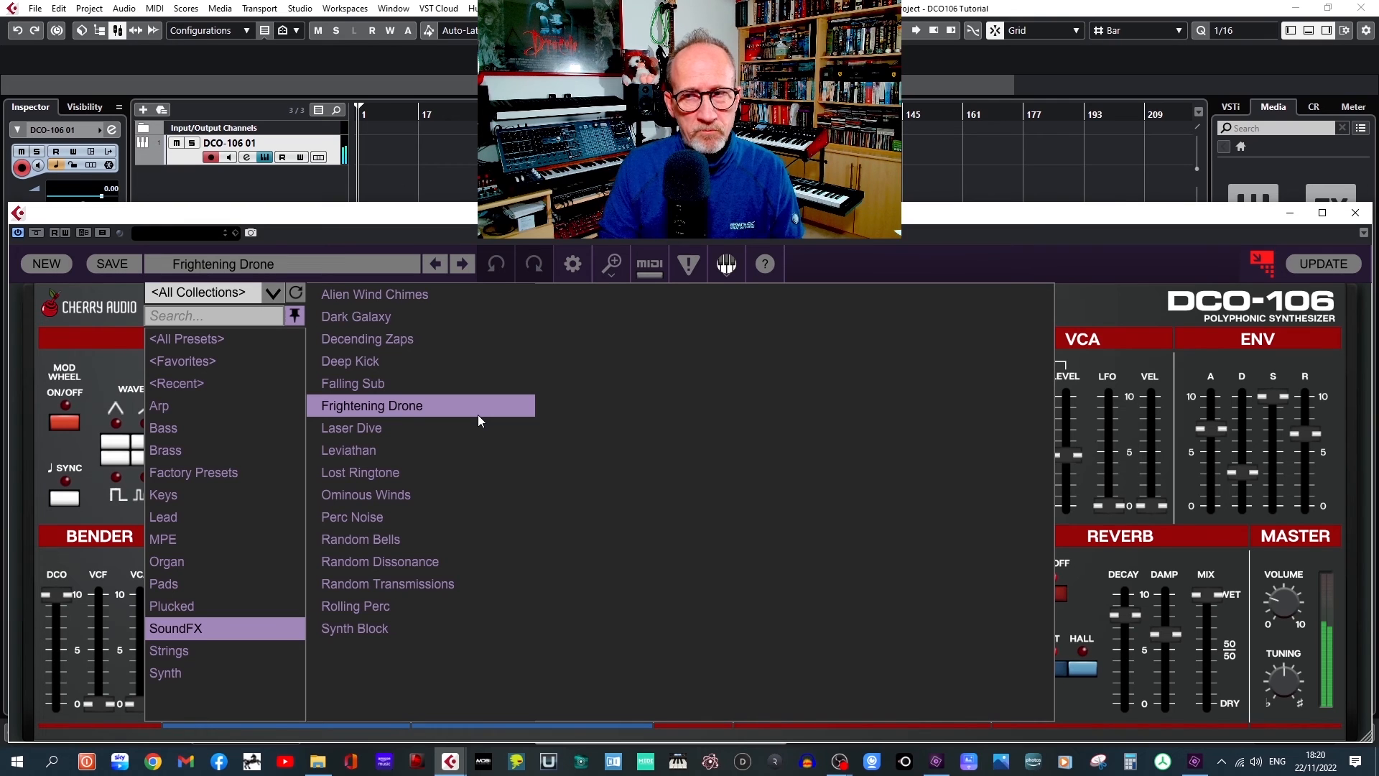
click(416, 495)
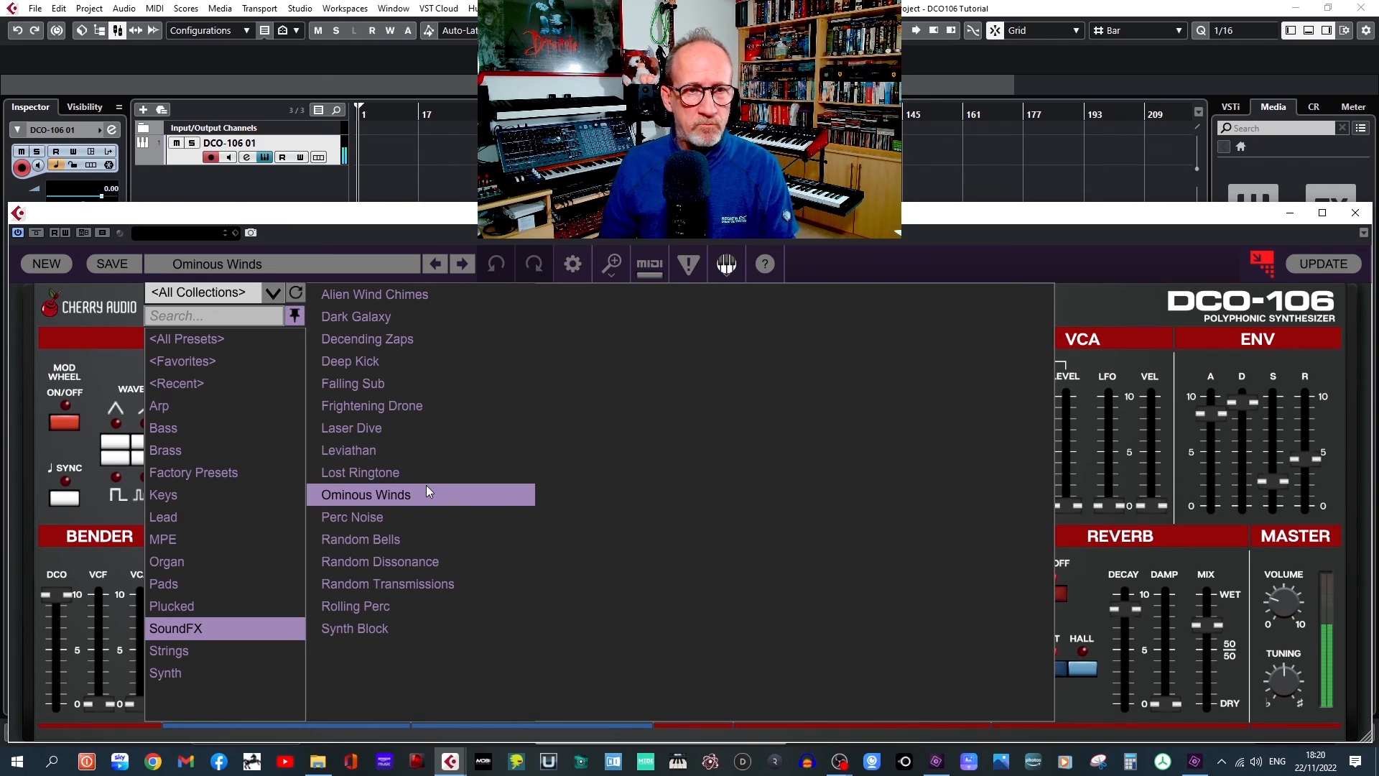
Audition the Old Classic strings preset and the synth presets Planet Juno and Poly Plate, ending on Evolution.
click(229, 651)
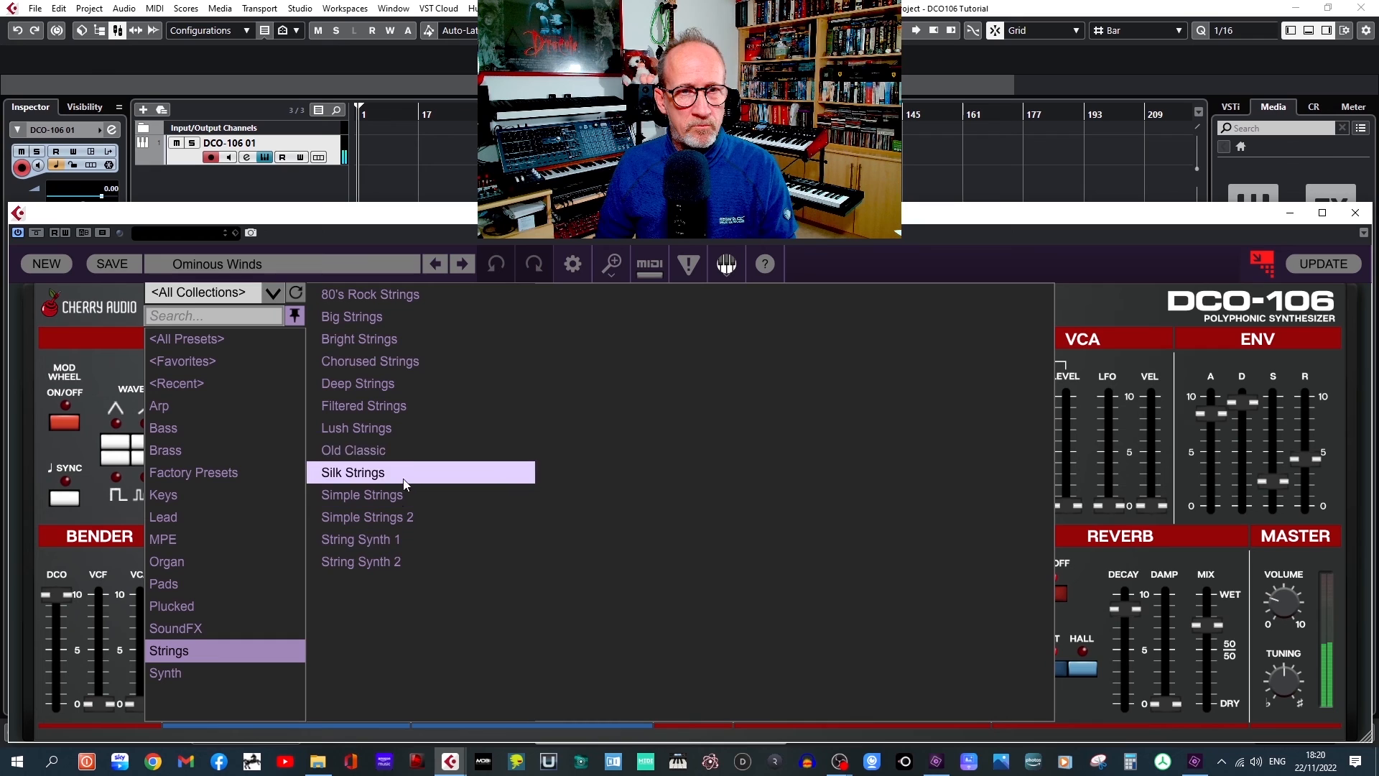
click(382, 453)
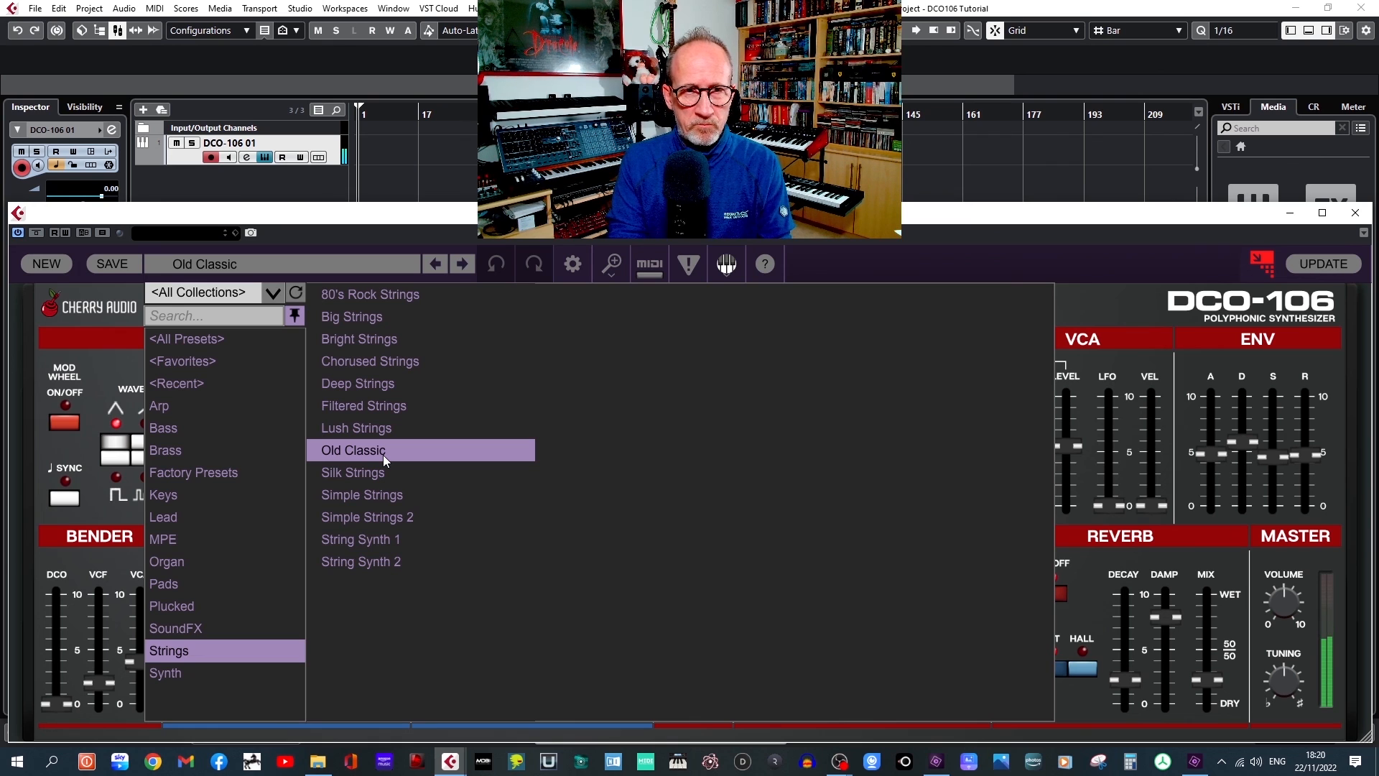
click(257, 674)
click(377, 407)
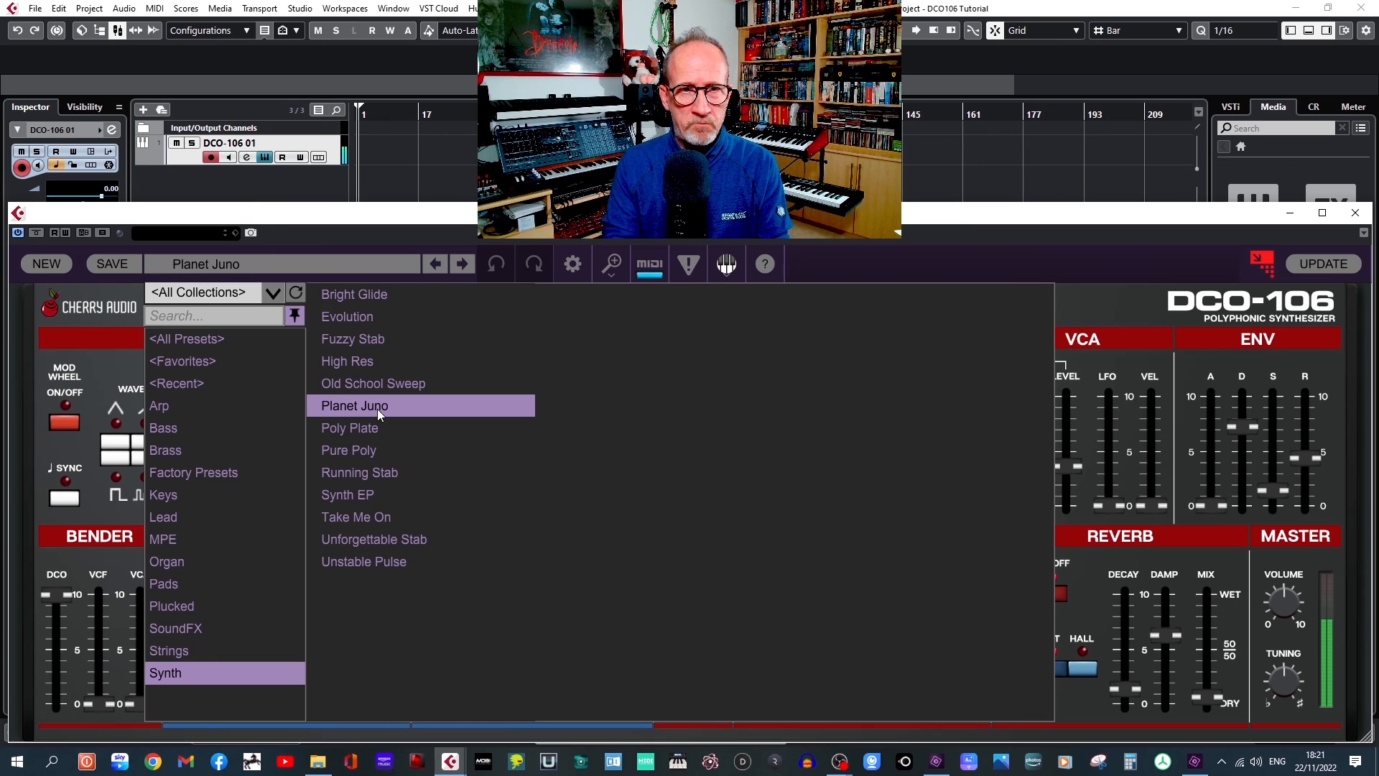
click(389, 422)
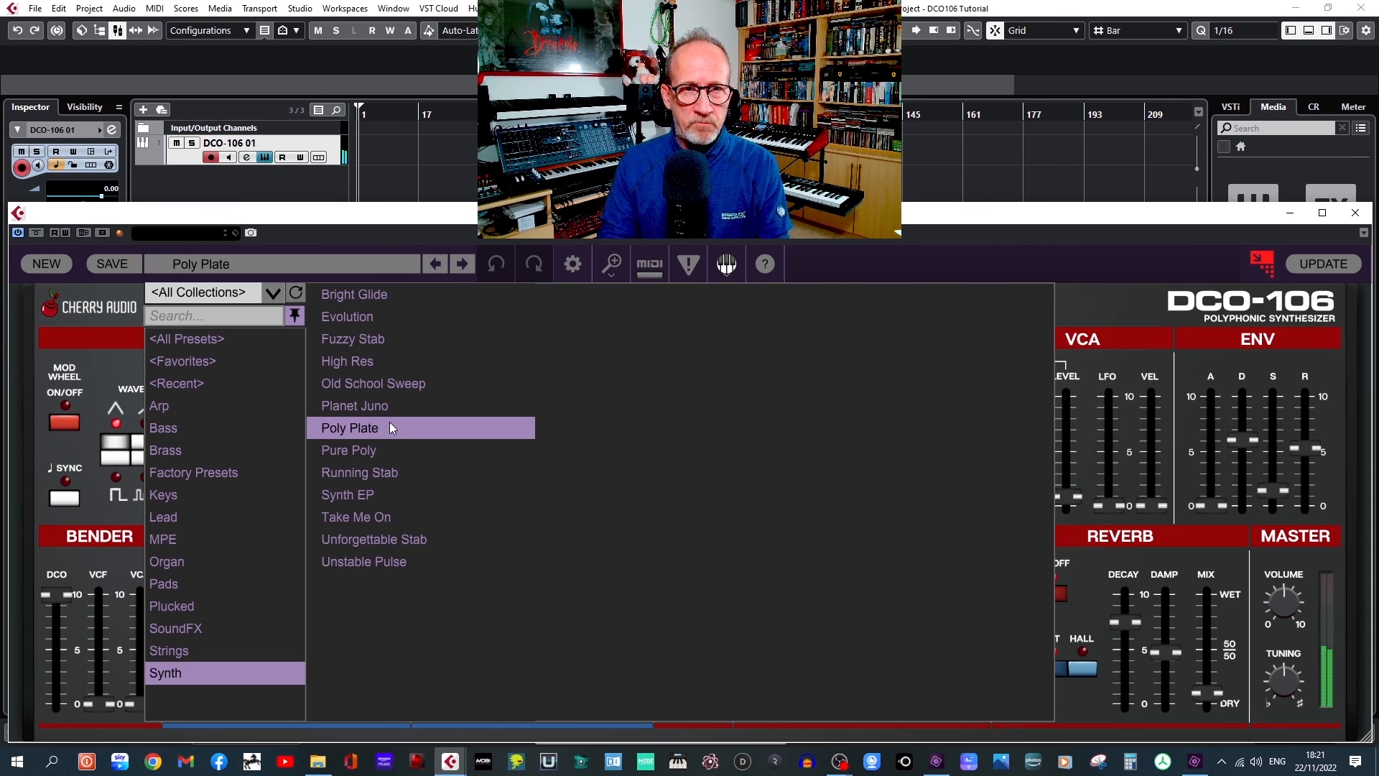
click(403, 317)
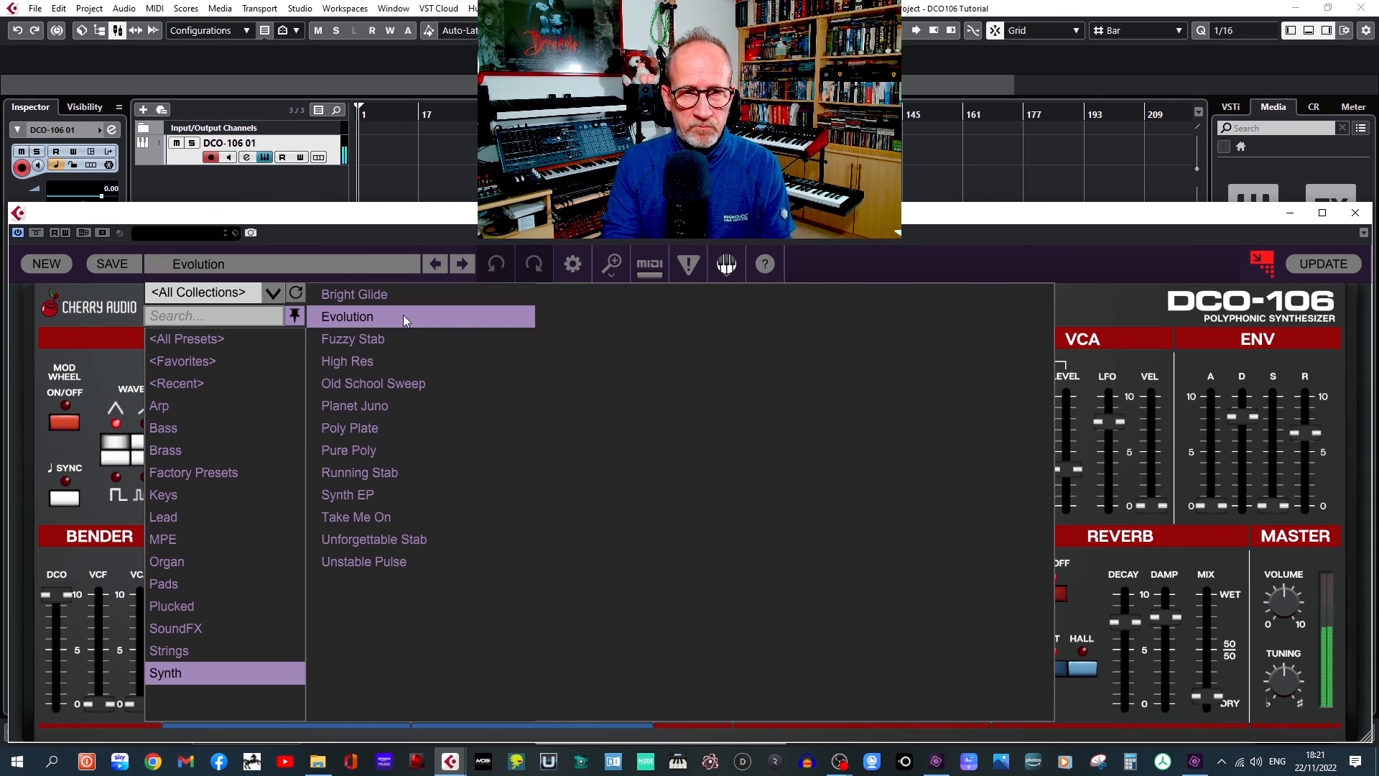